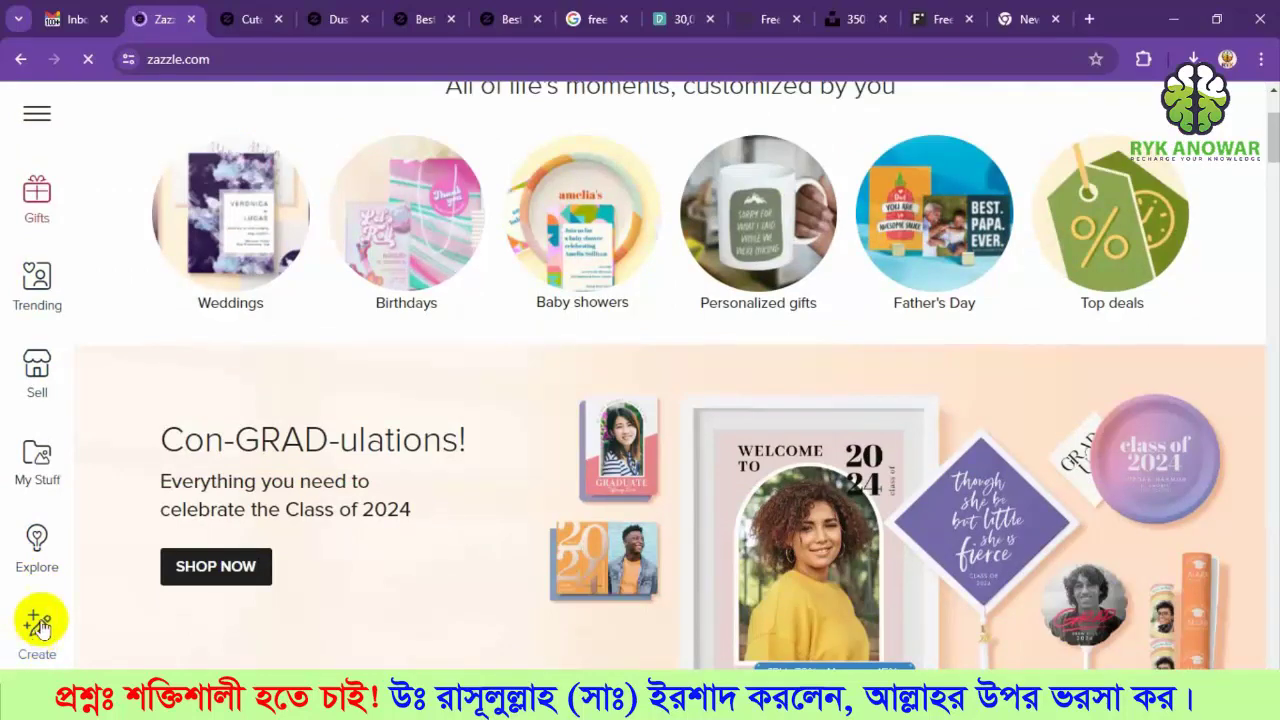
# Open the full catalogue of blank products for creating a custom item.
pyautogui.click(40, 628)
pyautogui.scroll(-10, 514, 246)
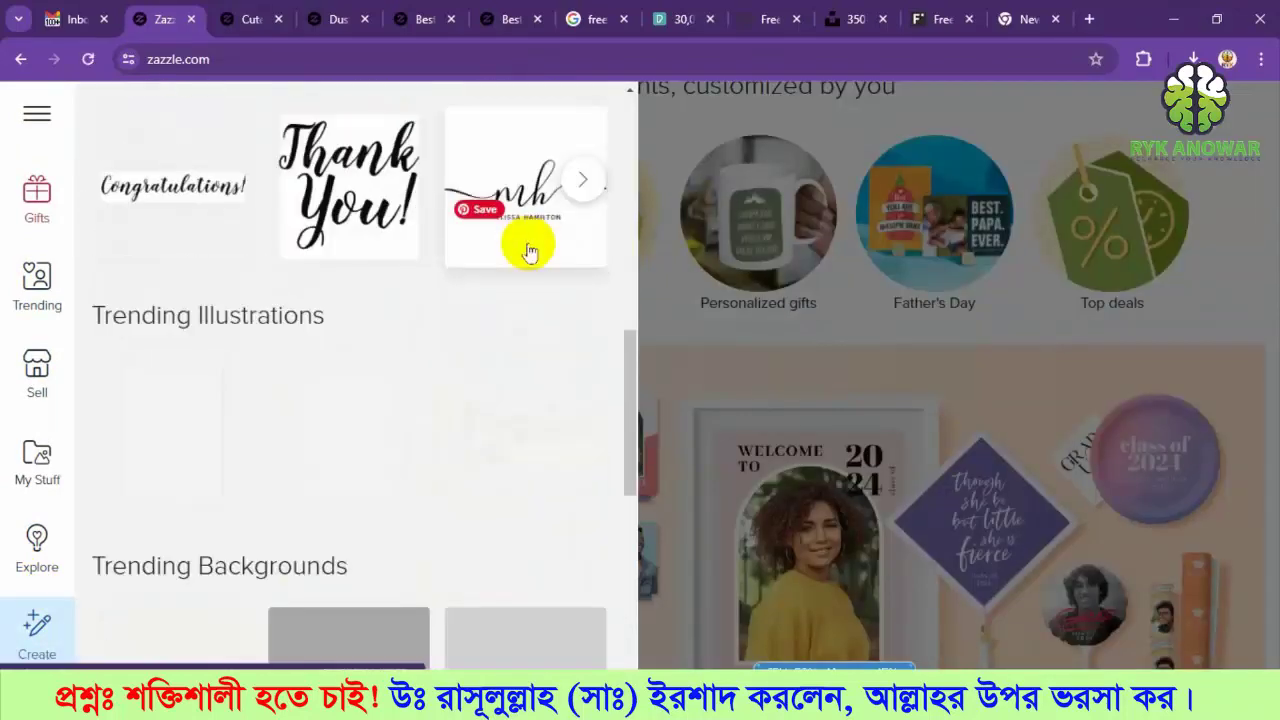
pyautogui.scroll(-3, 494, 395)
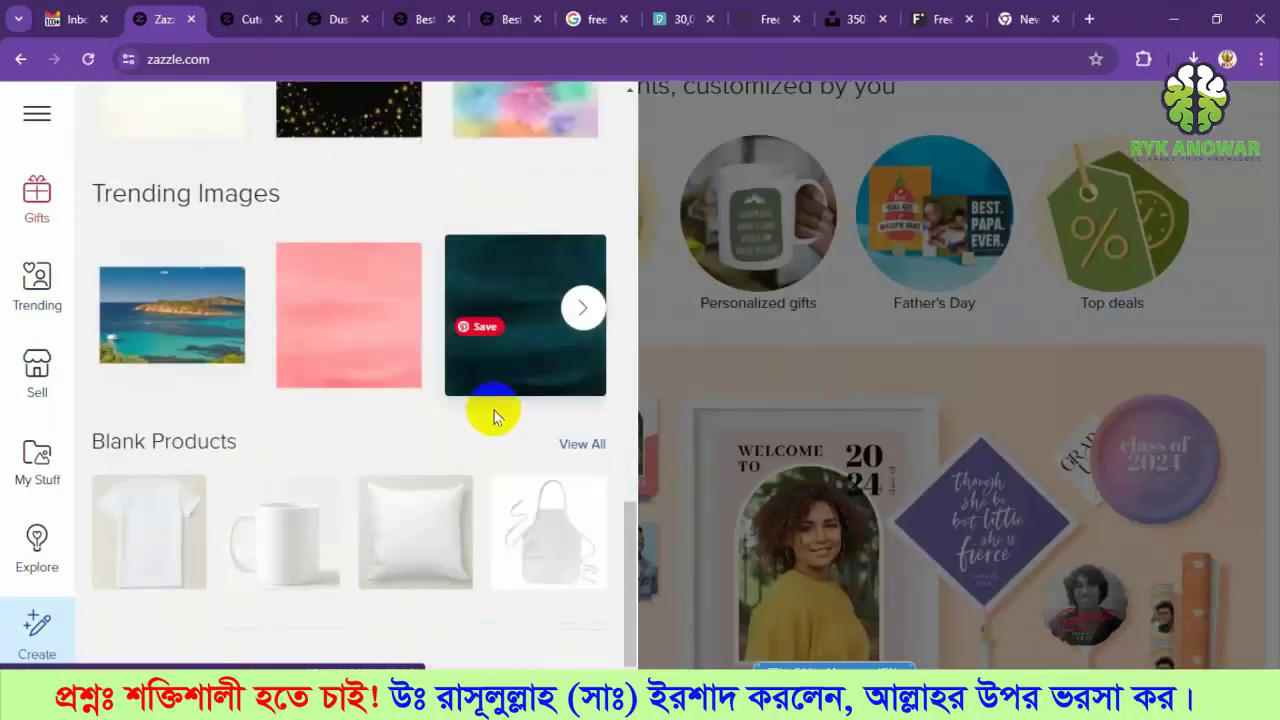
pyautogui.click(565, 446)
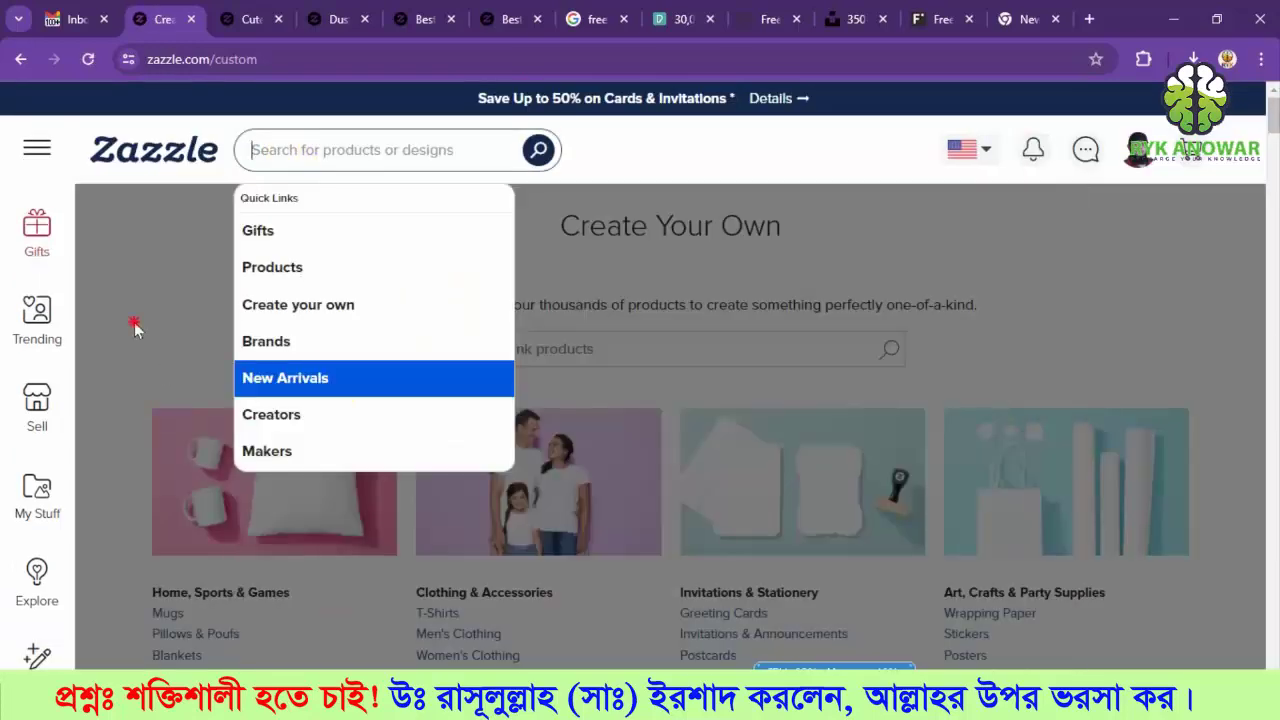
# Search the blank products for "keychain".
pyautogui.click(422, 358)
pyautogui.click(488, 348)
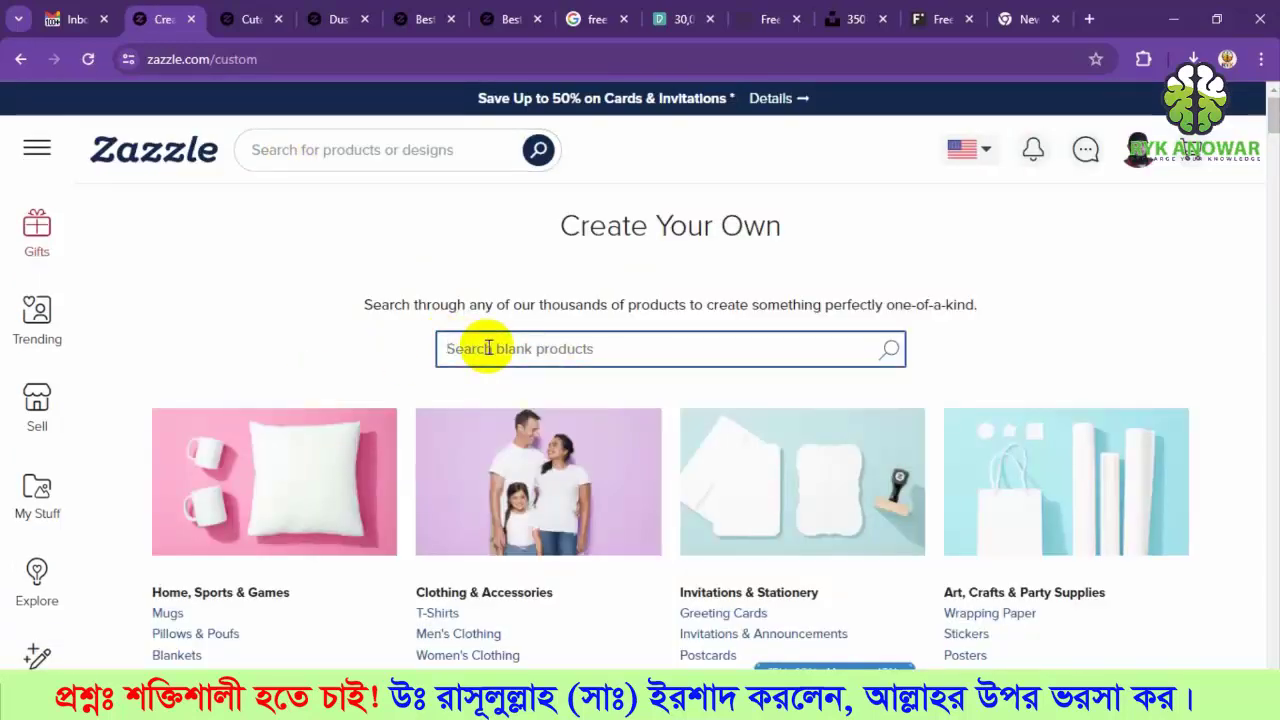
pyautogui.write('d')
pyautogui.press('BackSpace')
pyautogui.write('keychain')
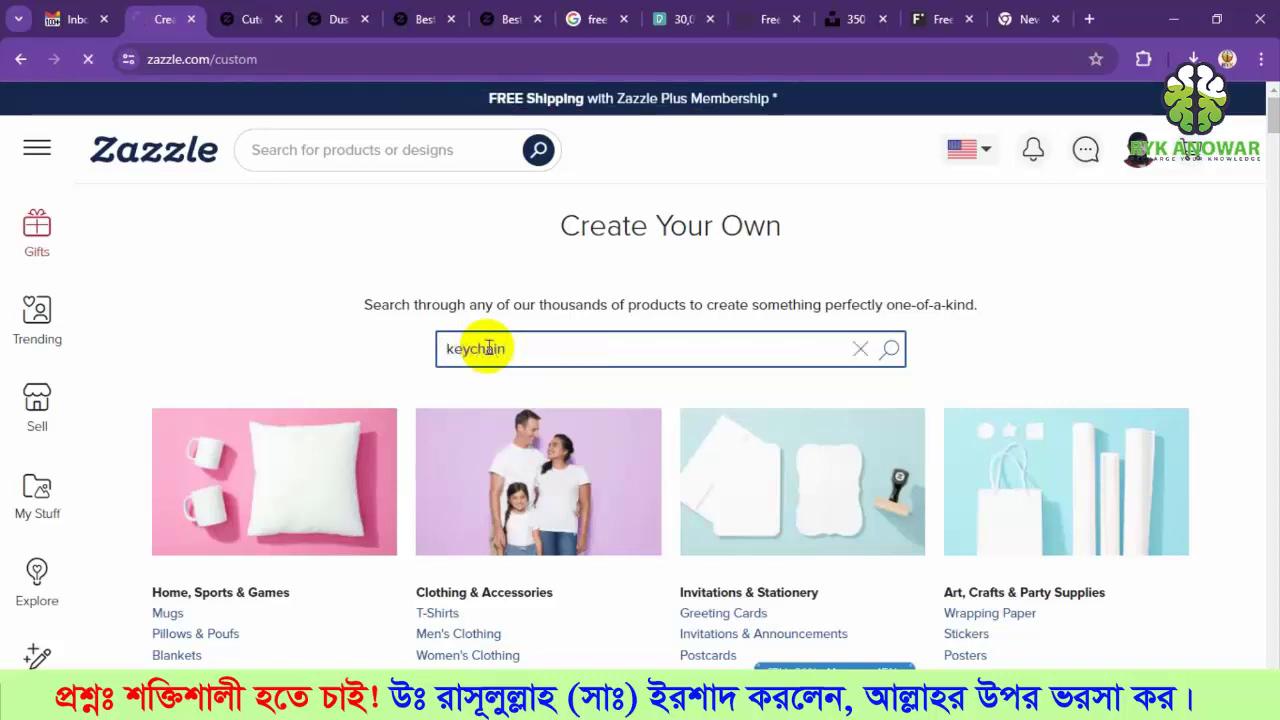
pyautogui.press('Return')
# Open the Premium Round Keychain, Large (2.125") from the results and start customizing its design.
pyautogui.scroll(-4, 531, 360)
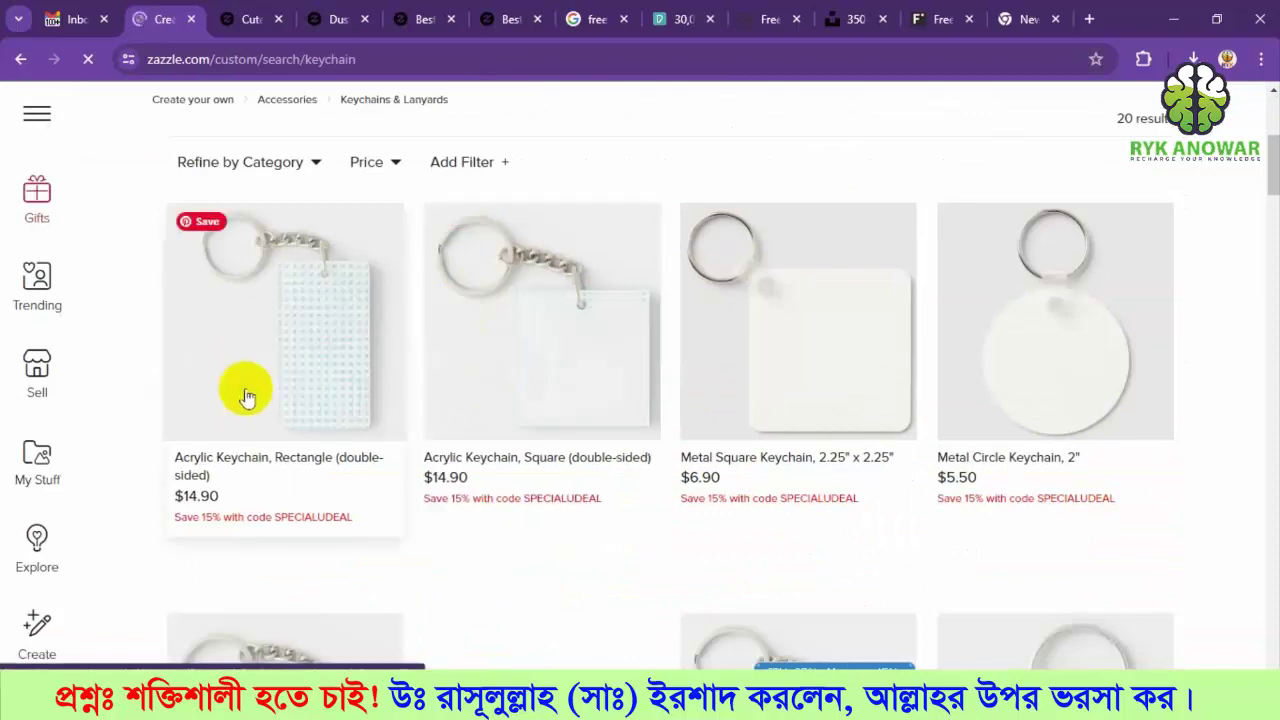
pyautogui.scroll(-6, 895, 300)
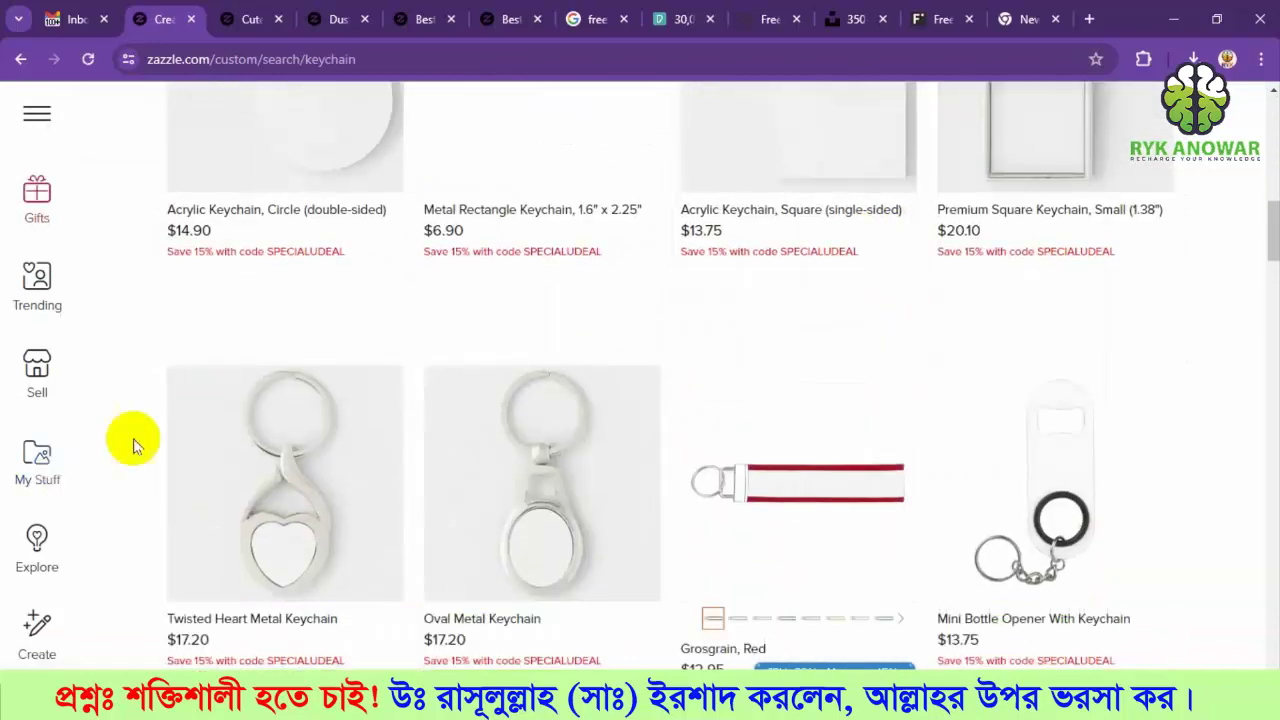
pyautogui.scroll(5, 443, 400)
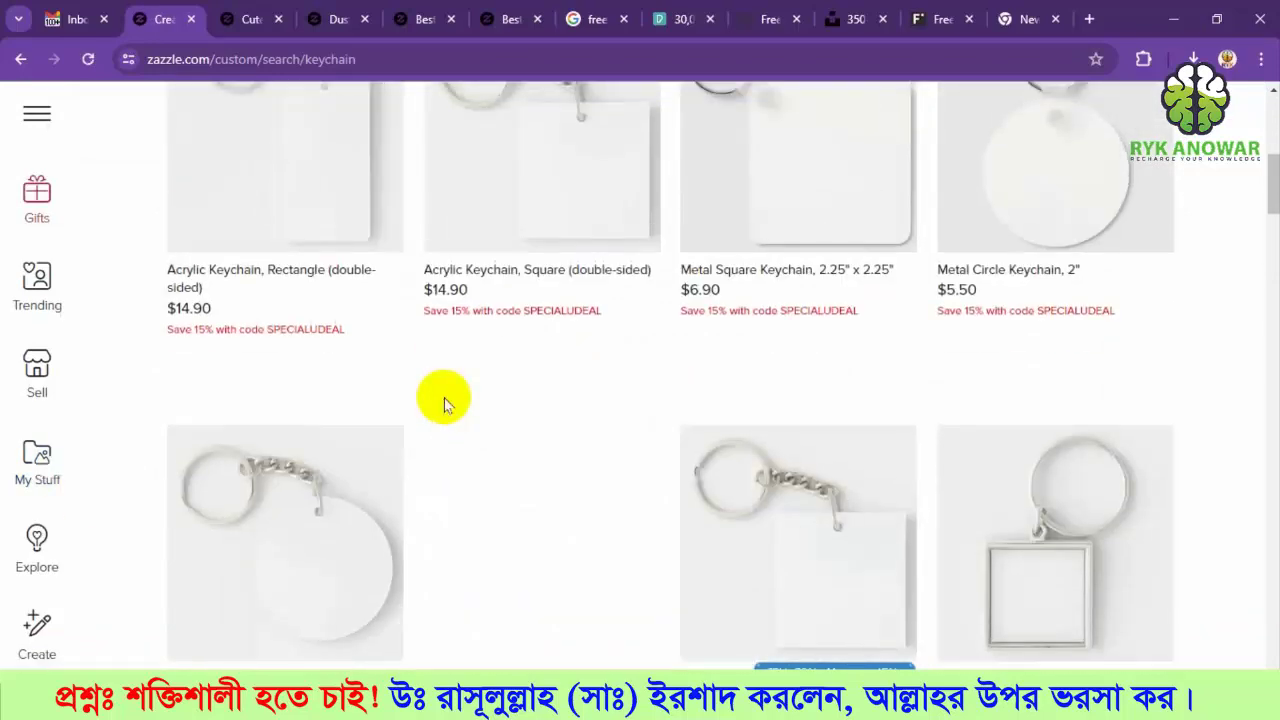
pyautogui.scroll(3, 443, 400)
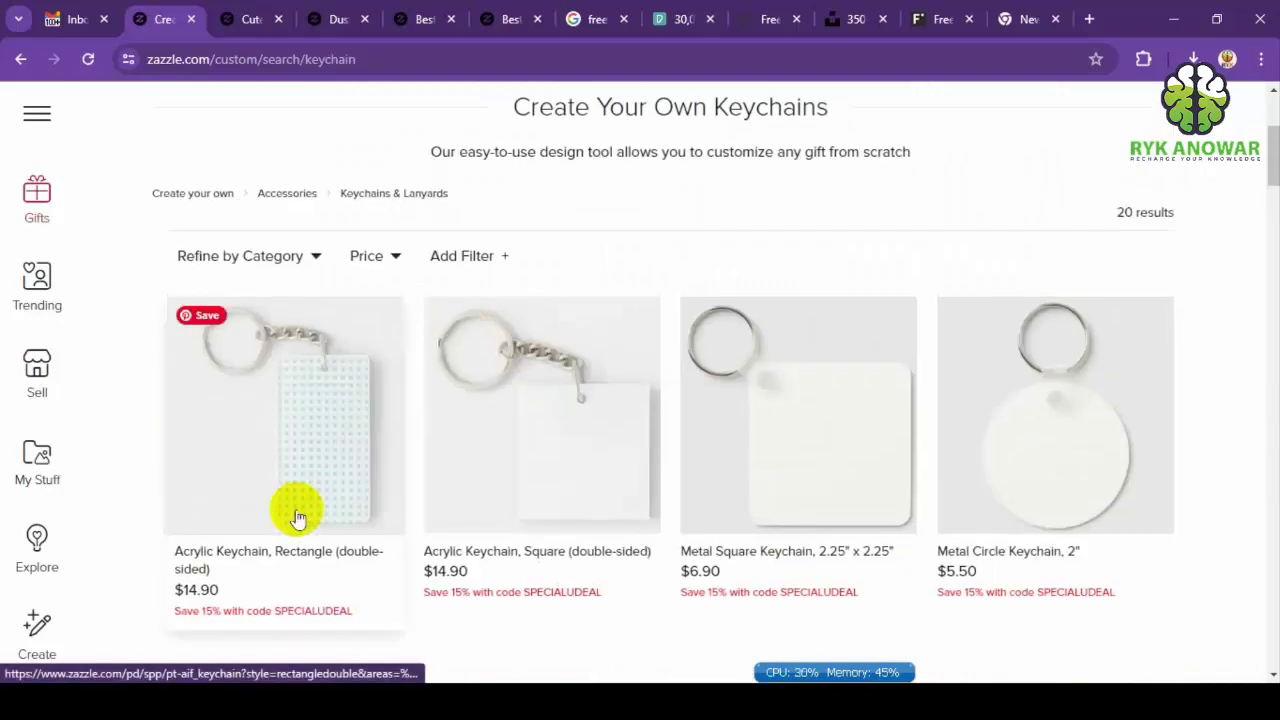
pyautogui.scroll(-6, 1008, 371)
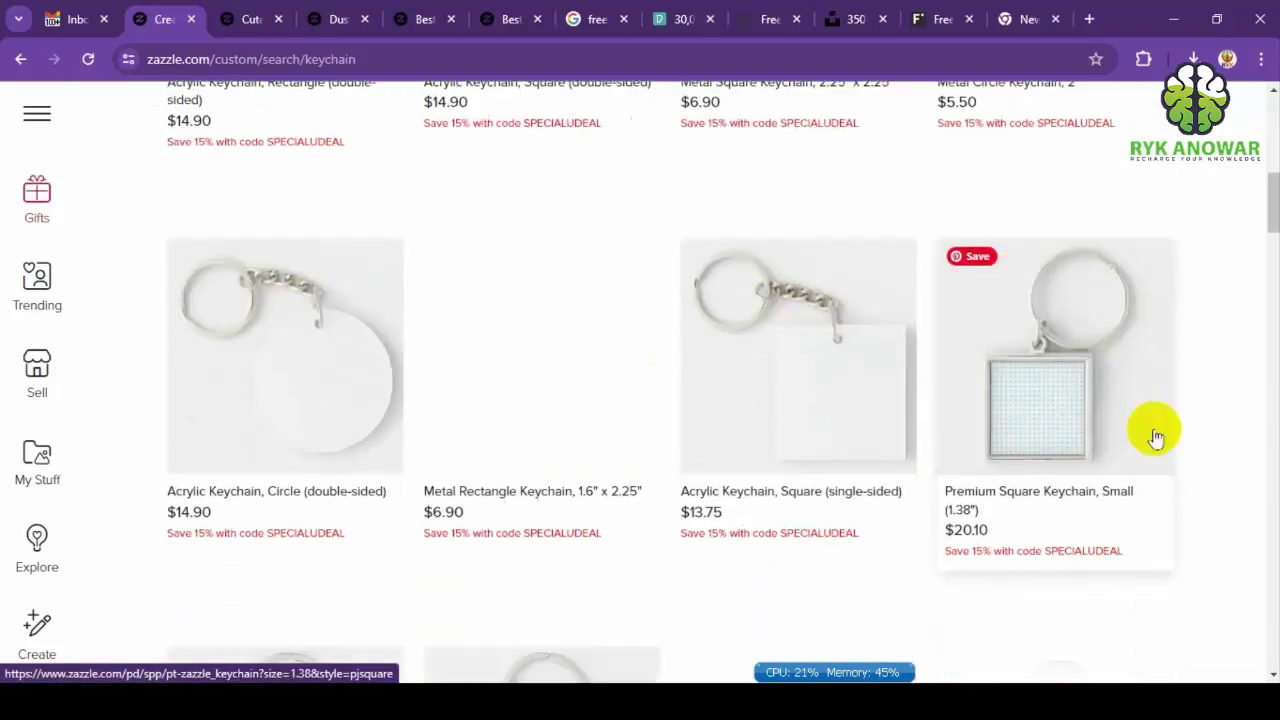
pyautogui.scroll(-7, 1211, 451)
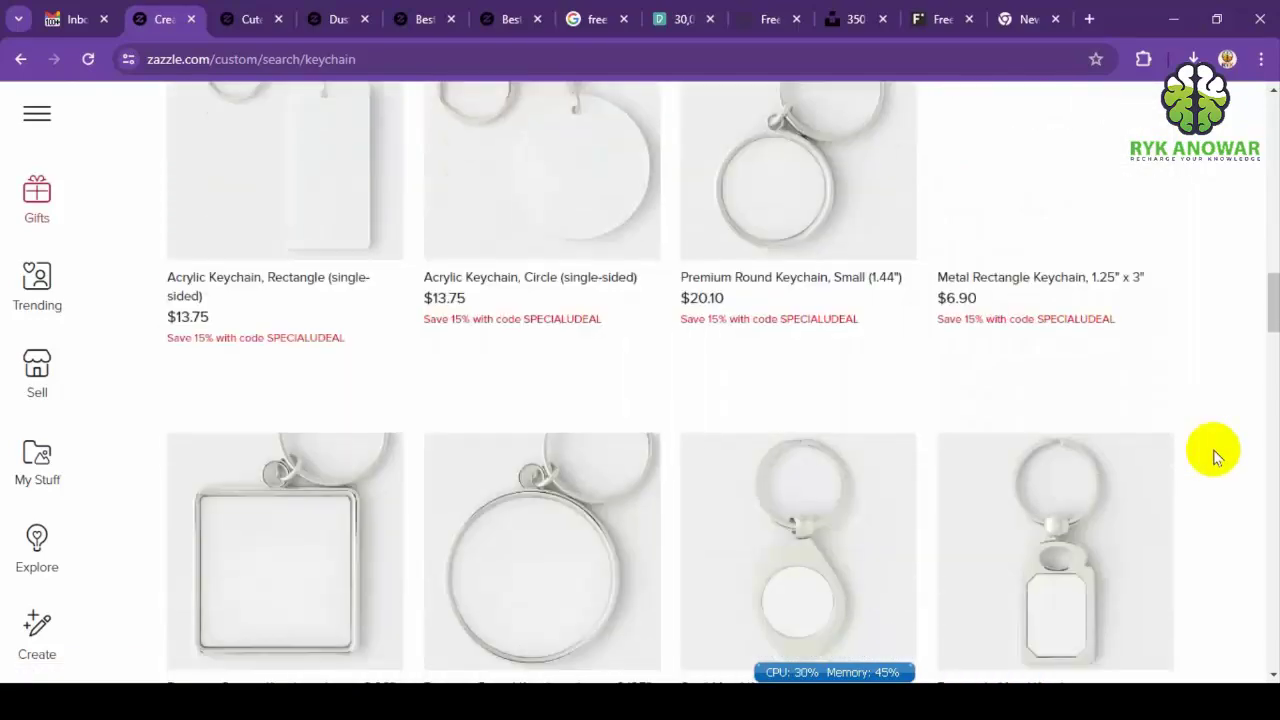
pyautogui.scroll(-2, 1213, 457)
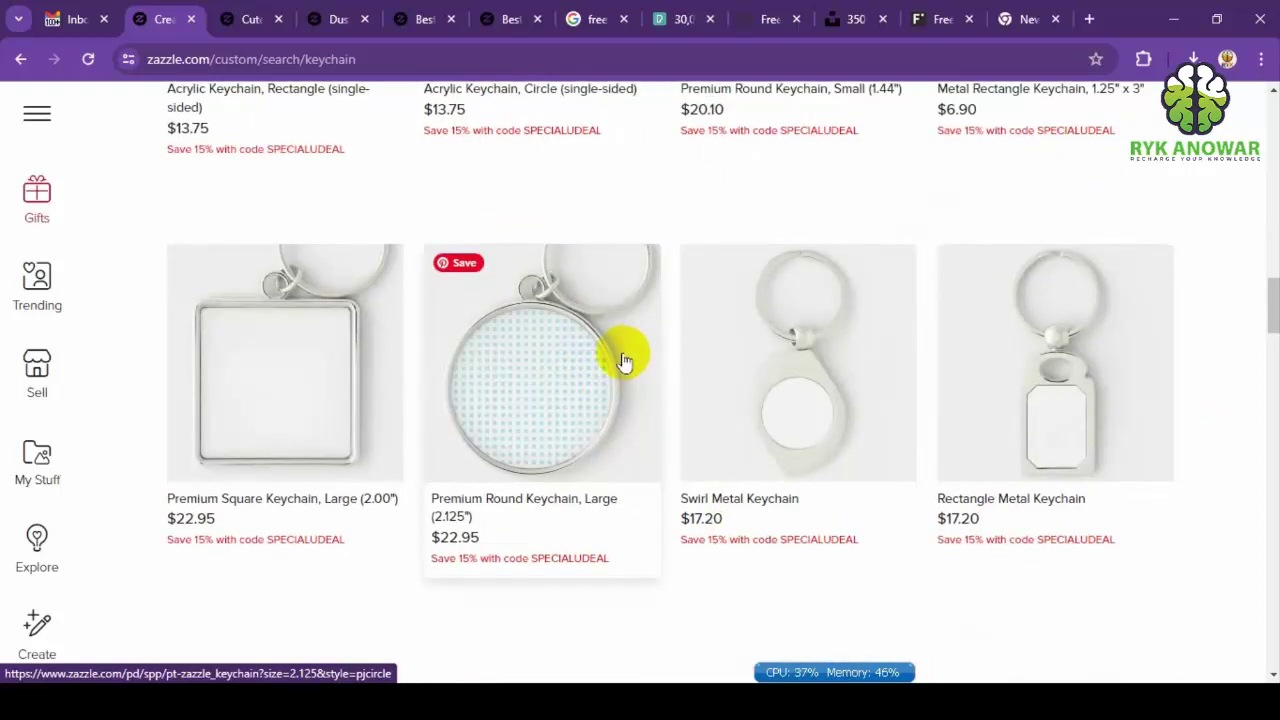
pyautogui.scroll(-3, 623, 357)
pyautogui.click(538, 147)
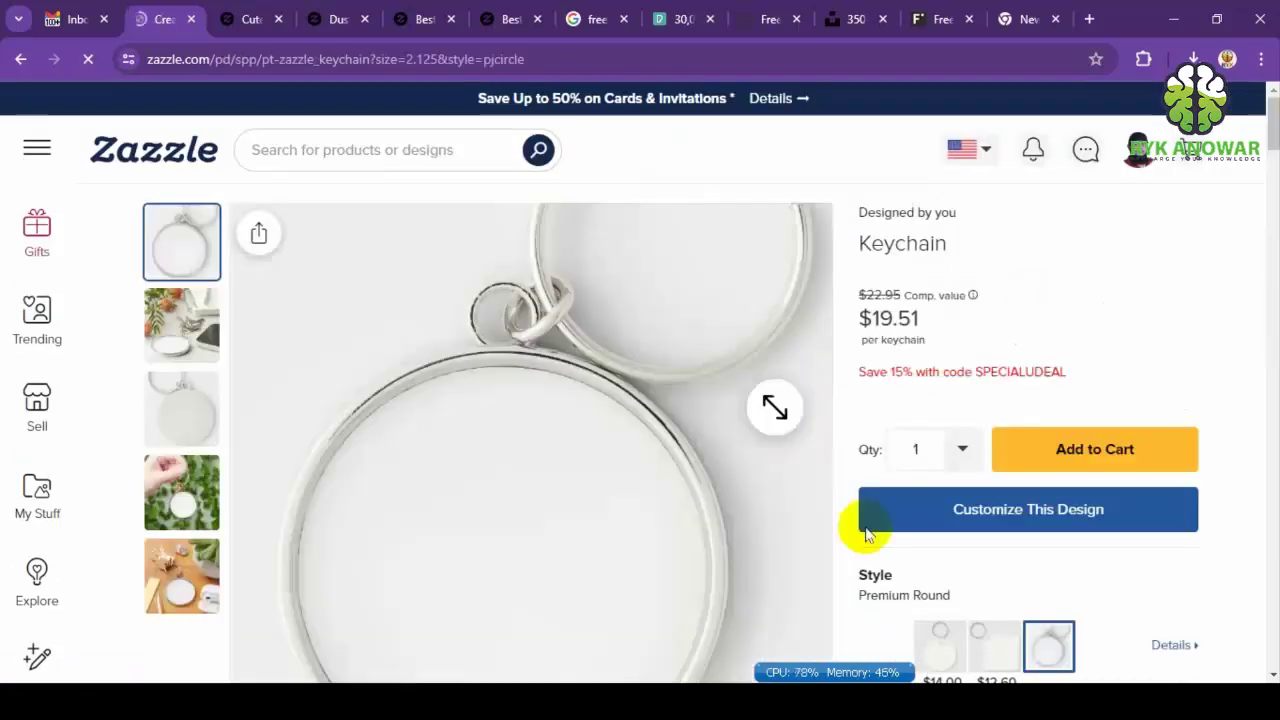
pyautogui.click(1145, 528)
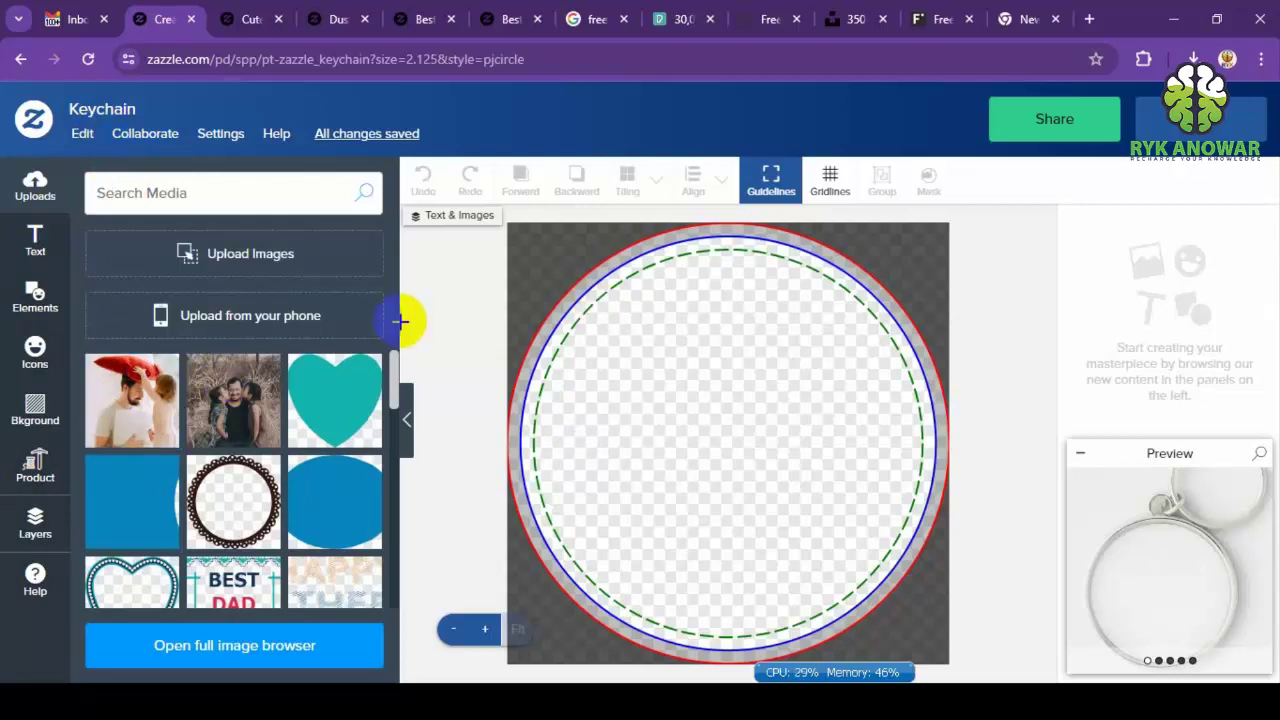
pyautogui.click(128, 388)
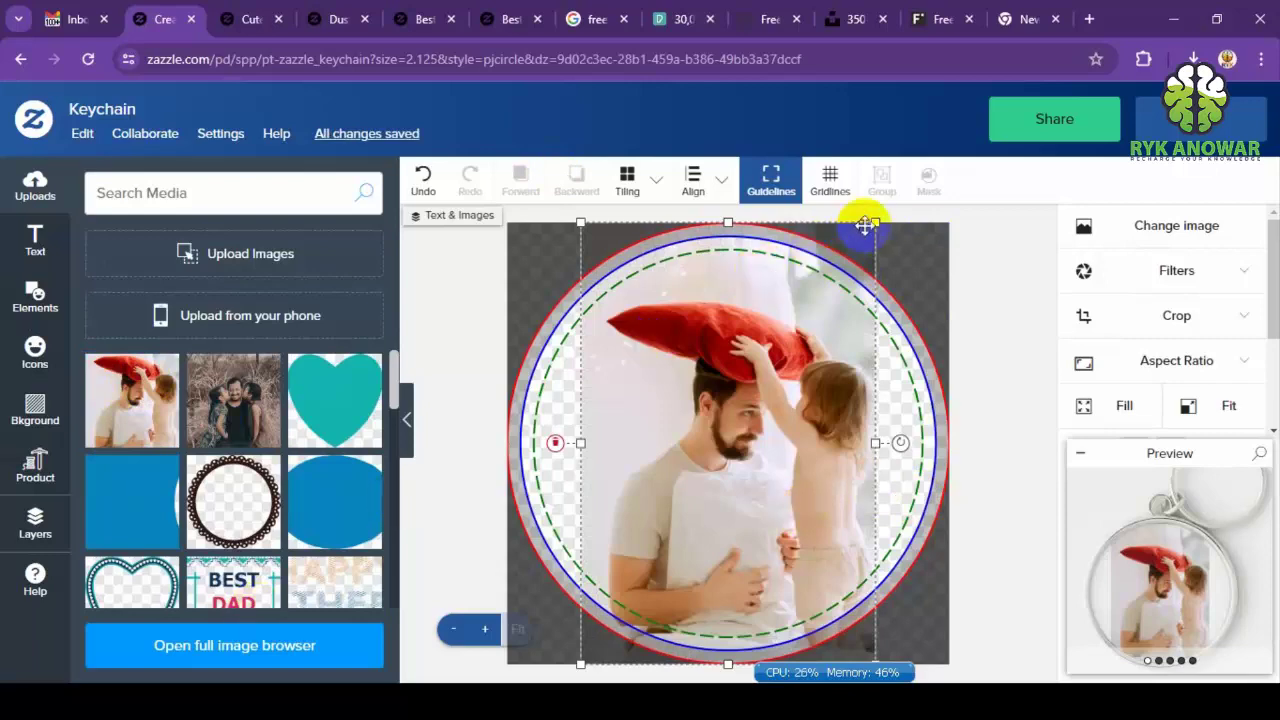
pyautogui.moveTo(872, 215); pyautogui.dragTo(960, 140)
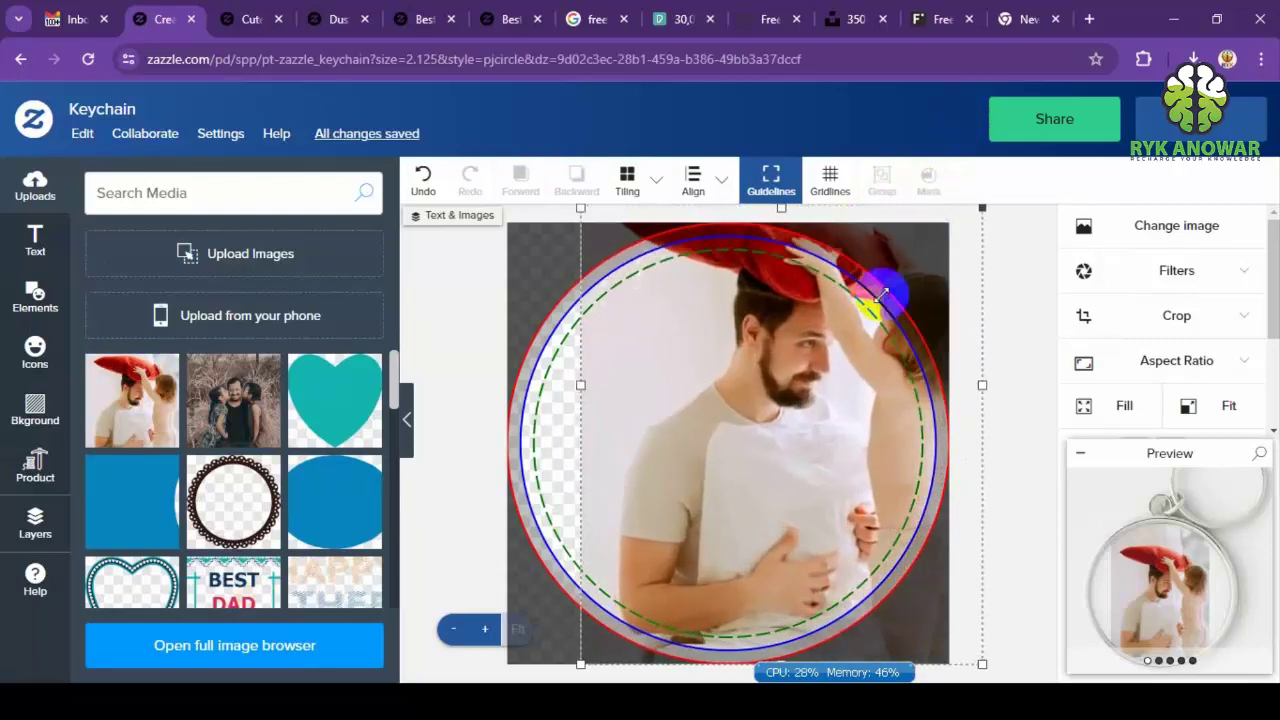
pyautogui.moveTo(820, 400)
pyautogui.mouseDown()
pyautogui.moveTo(794, 391)
pyautogui.moveTo(771, 463)
pyautogui.moveTo(754, 393)
pyautogui.moveTo(791, 389)
pyautogui.moveTo(797, 431)
pyautogui.moveTo(807, 383)
pyautogui.mouseUp()
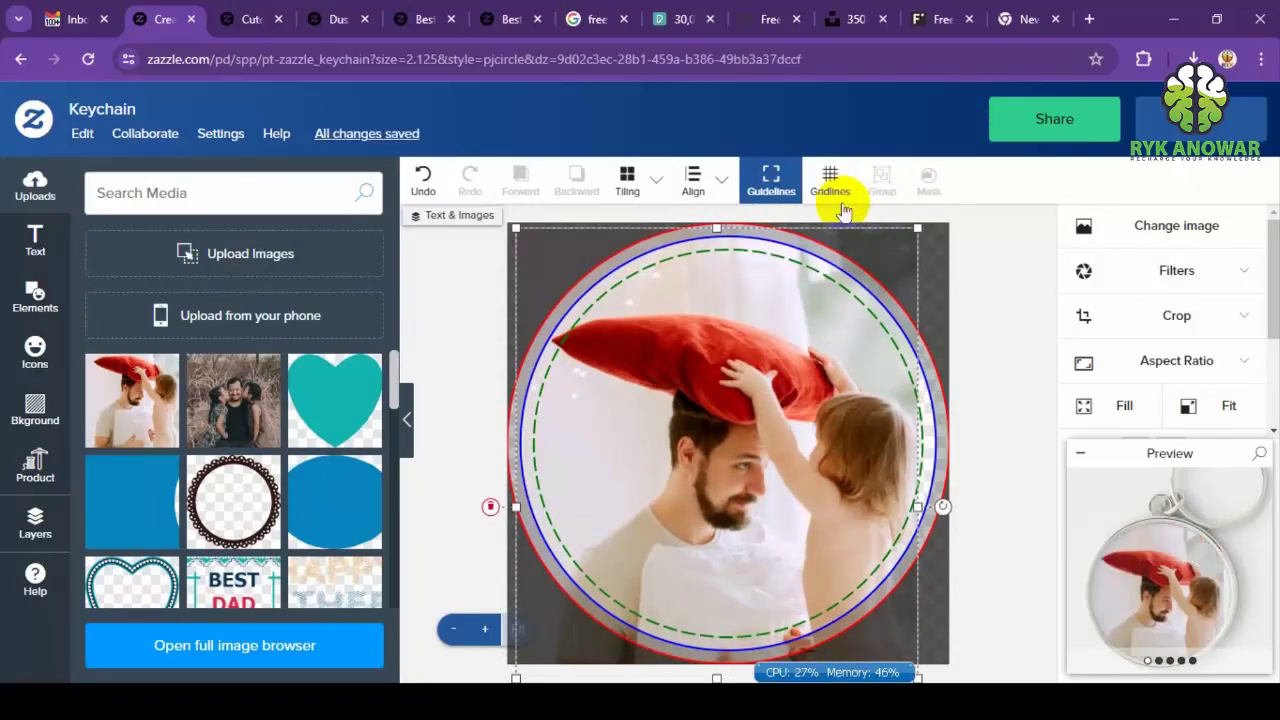
pyautogui.moveTo(918, 228); pyautogui.dragTo(960, 211)
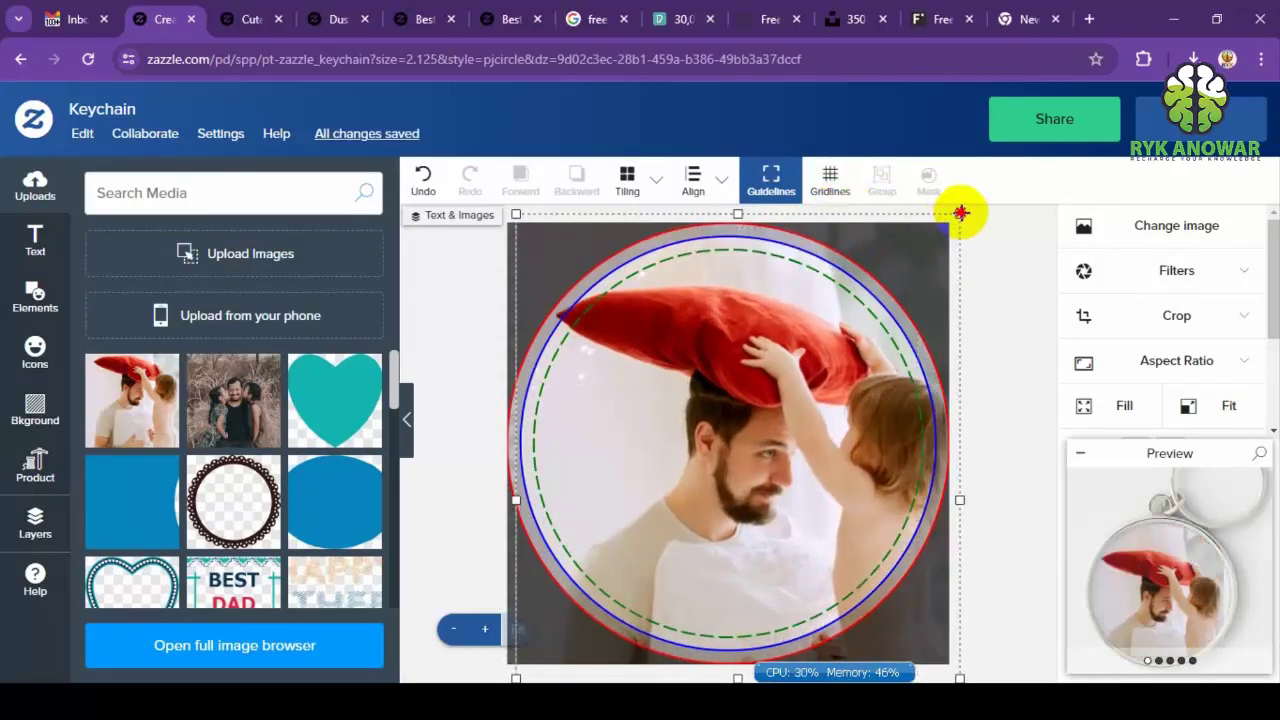
pyautogui.moveTo(891, 337); pyautogui.dragTo(792, 488)
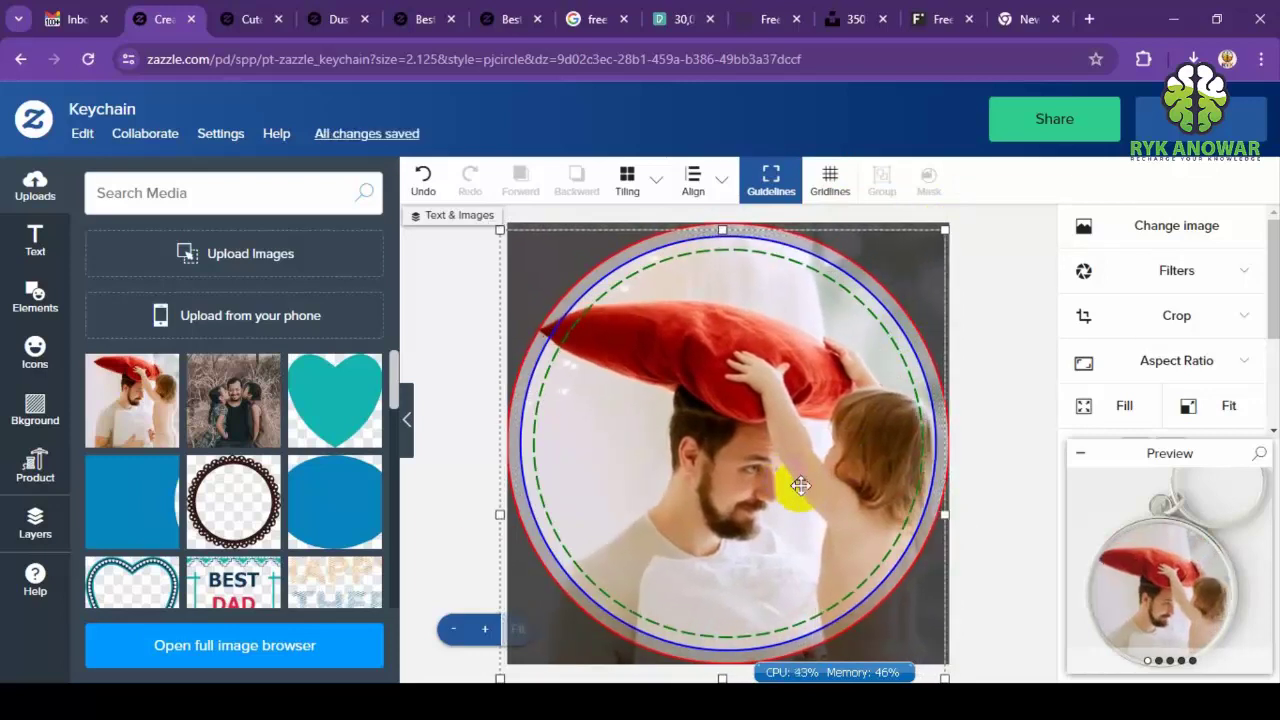
pyautogui.moveTo(800, 677)
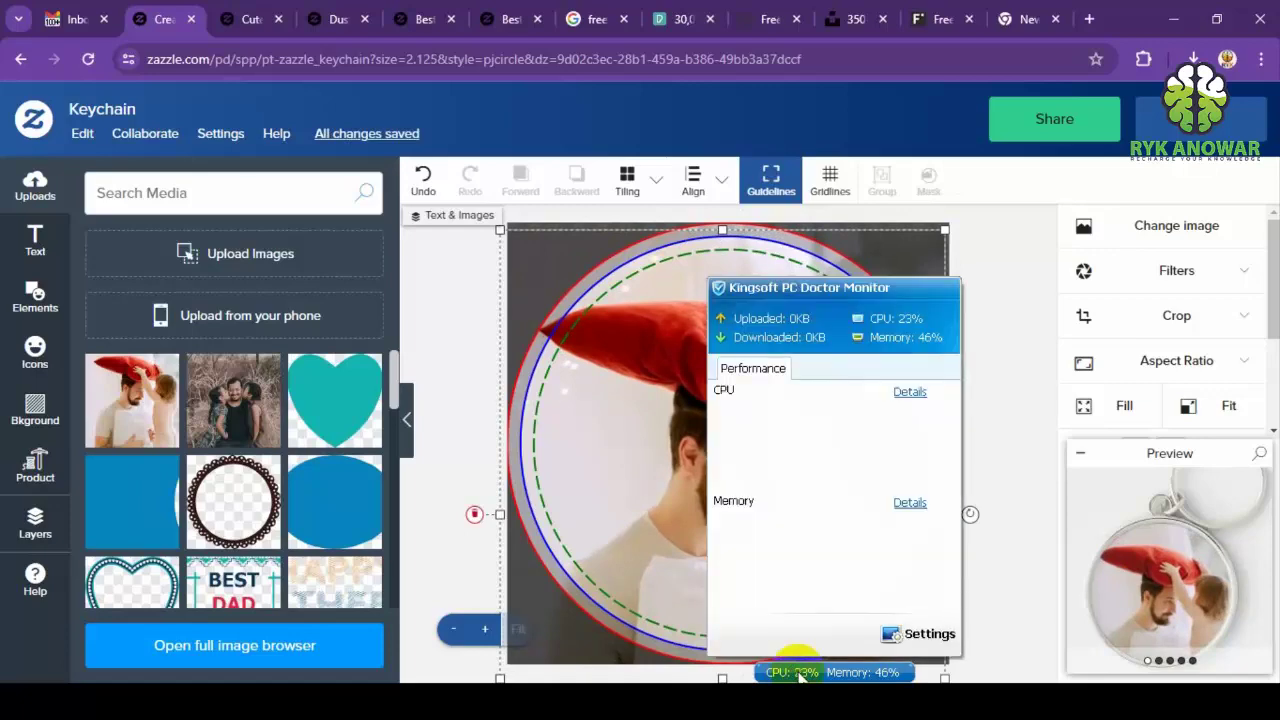
pyautogui.press('Delete')
# Add the uploaded photo of the father and baby touching noses, then enlarge and position it to cover the round keychain area.
pyautogui.scroll(-3, 287, 458)
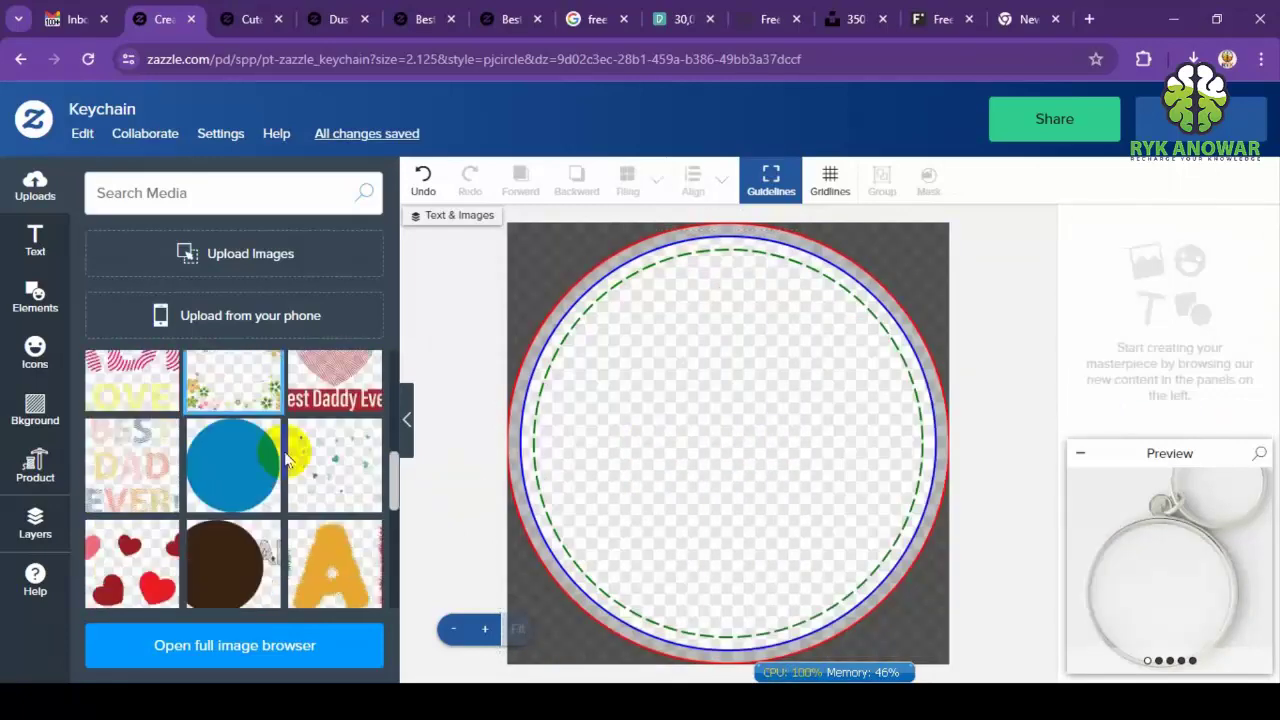
pyautogui.scroll(-6, 287, 458)
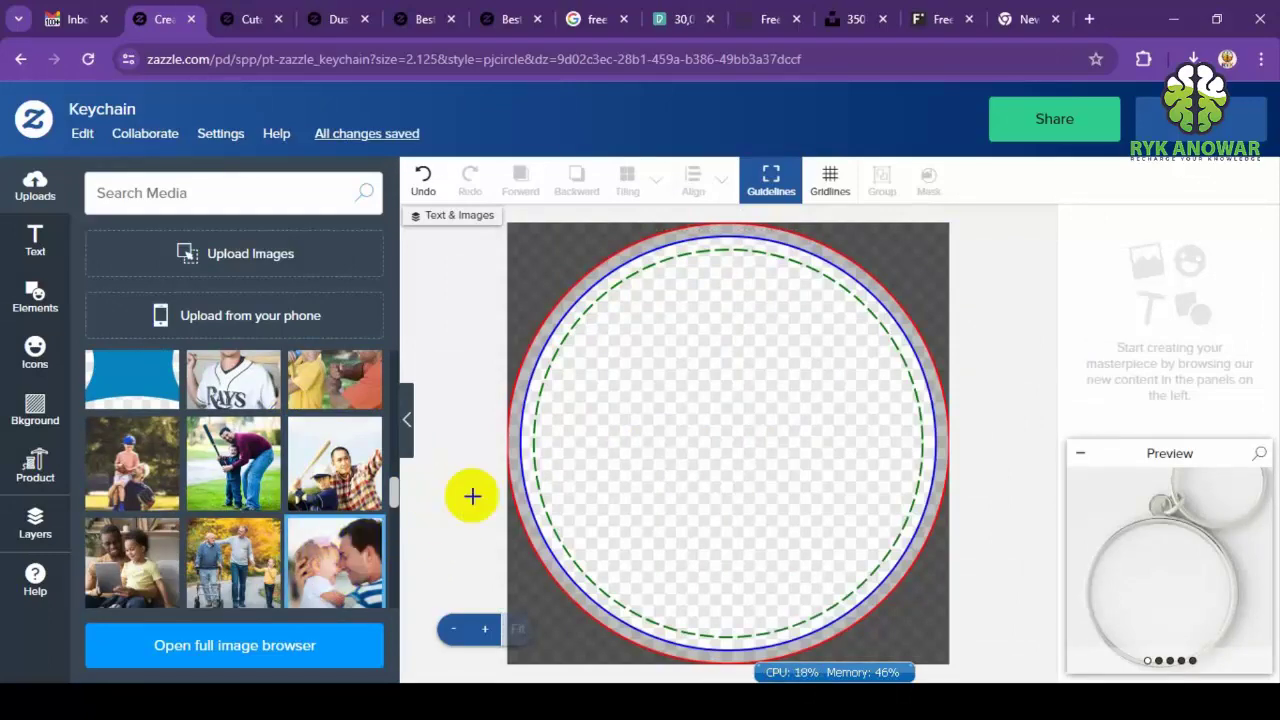
pyautogui.moveTo(472, 496); pyautogui.dragTo(840, 392)
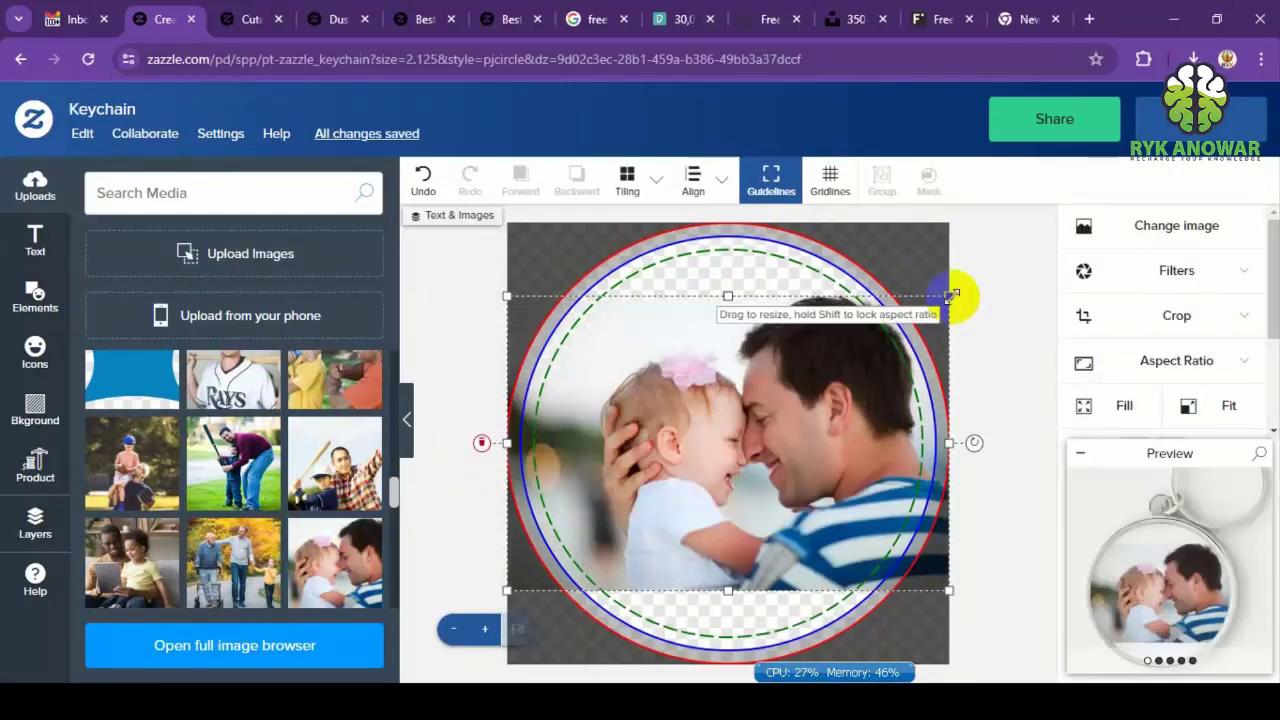
pyautogui.moveTo(950, 296); pyautogui.dragTo(1049, 191)
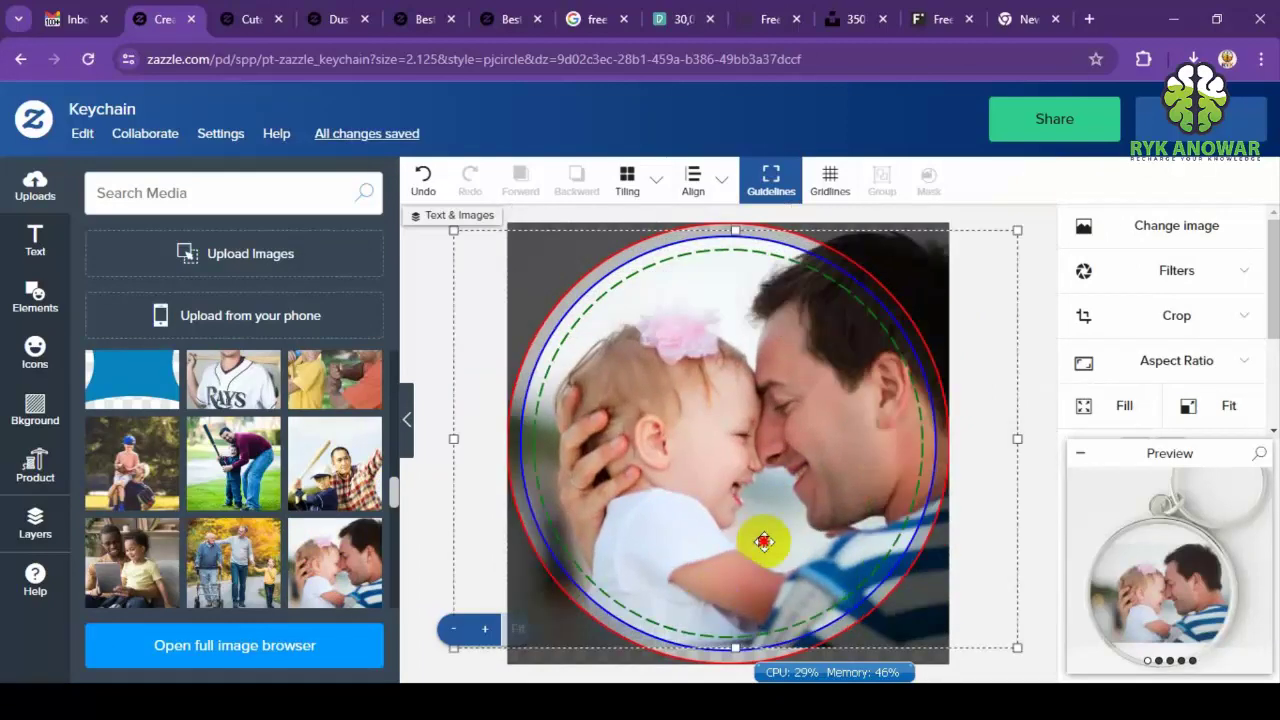
pyautogui.moveTo(763, 542); pyautogui.dragTo(748, 548)
pyautogui.moveTo(998, 238); pyautogui.dragTo(1018, 207)
pyautogui.moveTo(819, 410); pyautogui.dragTo(816, 424)
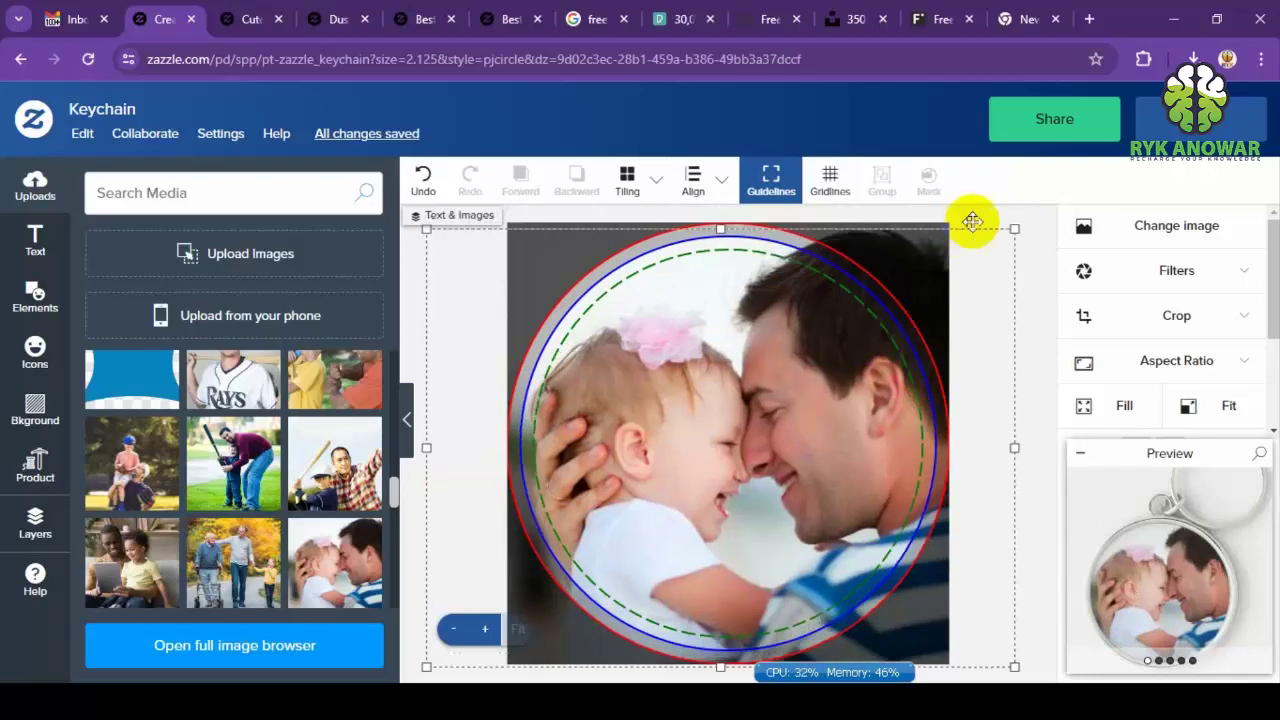
pyautogui.moveTo(897, 326); pyautogui.dragTo(764, 404)
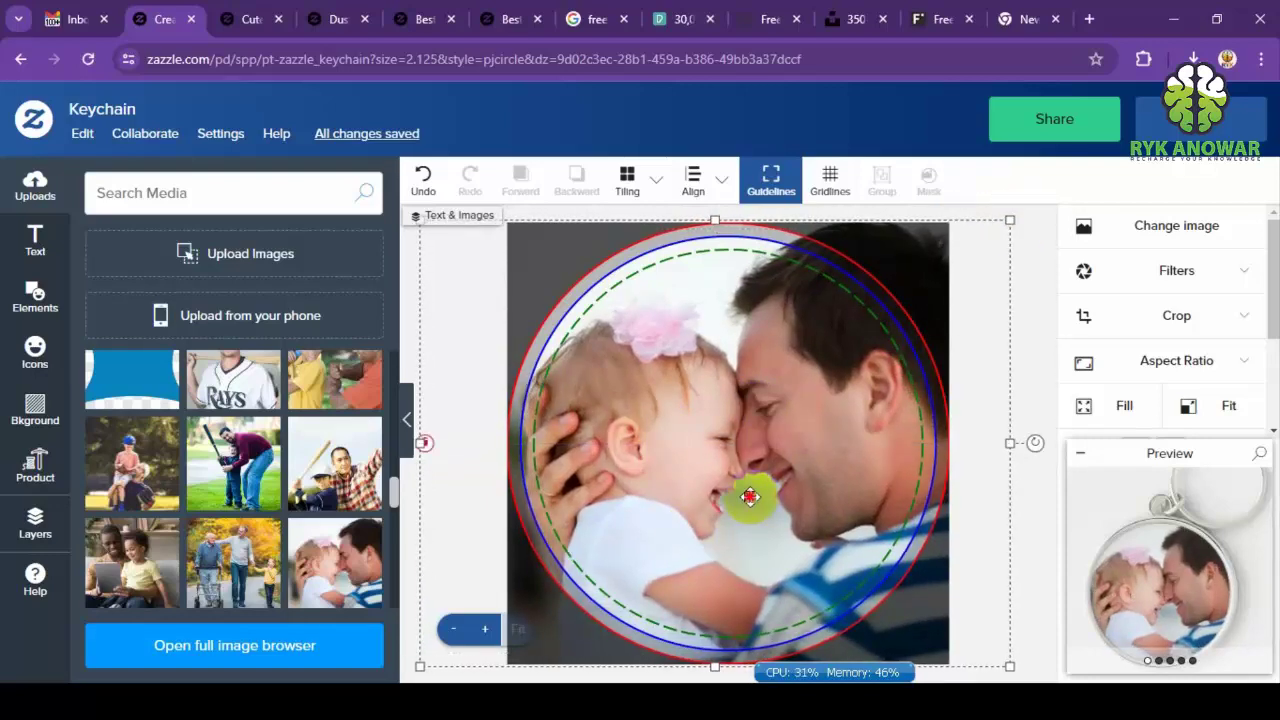
pyautogui.moveTo(749, 497); pyautogui.dragTo(749, 497)
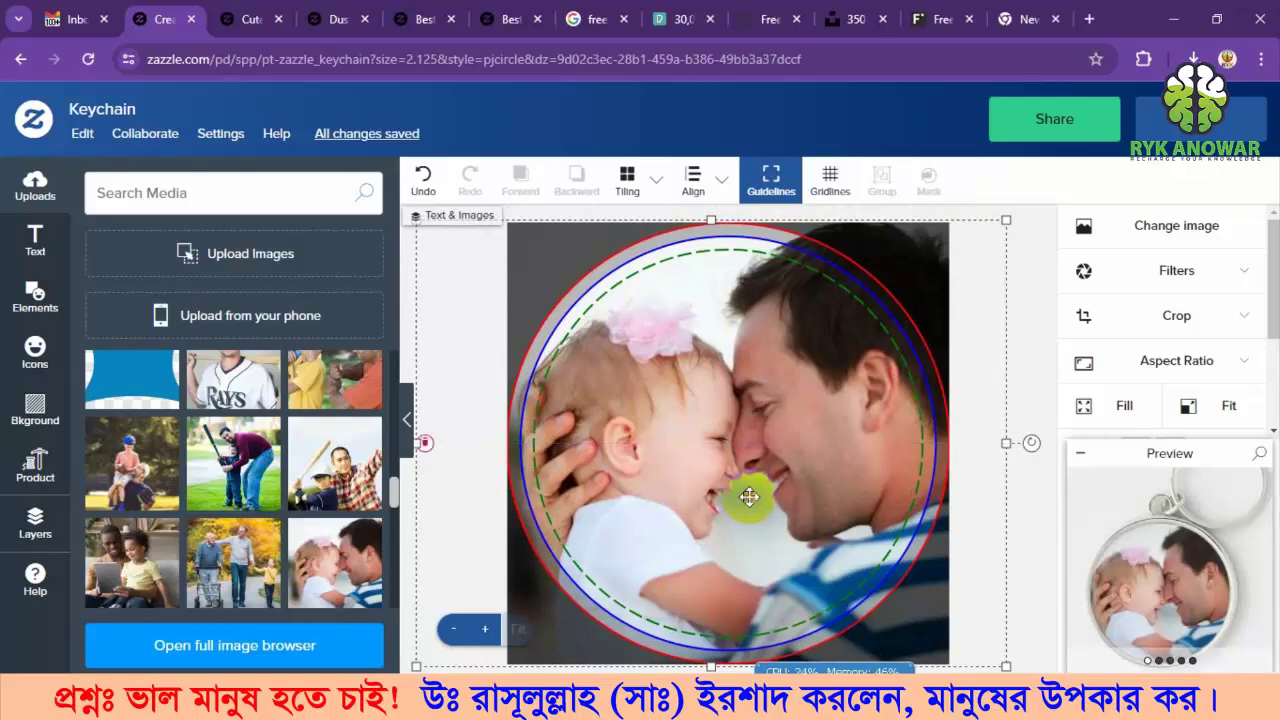
# Examine the enlarged product preview of the keychain, including the Desk view, and return to the design.
pyautogui.click(1168, 588)
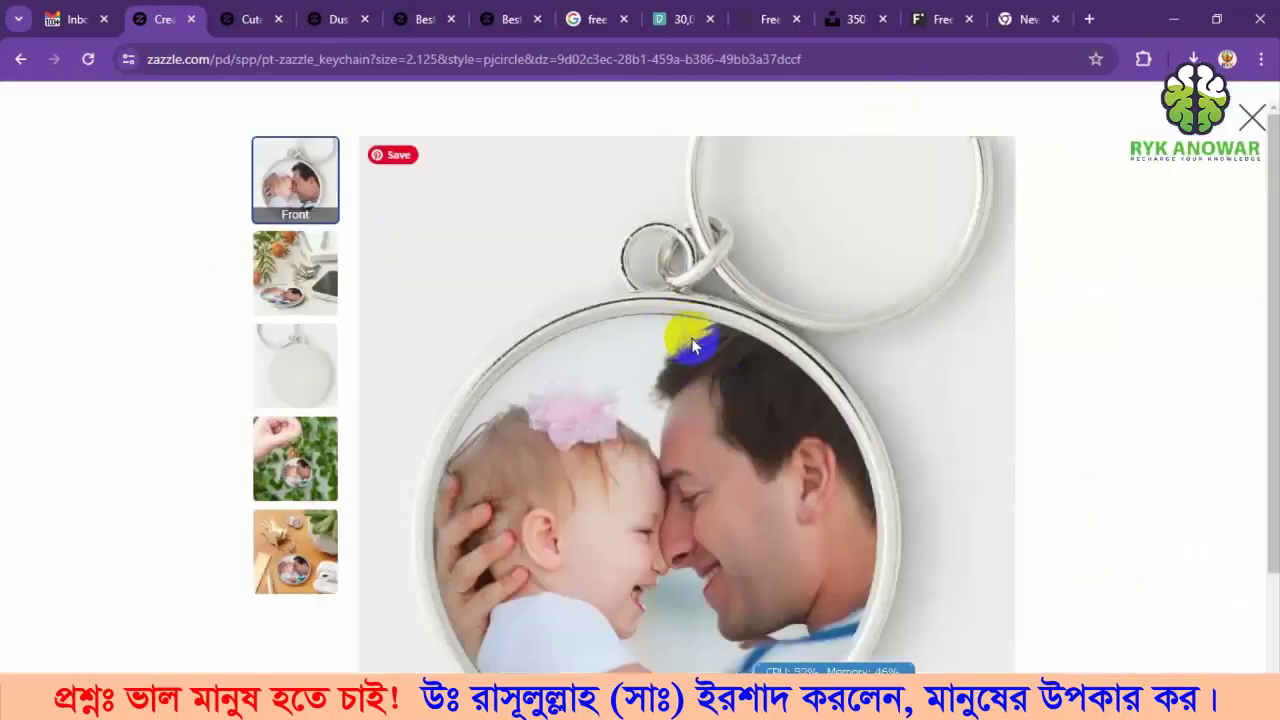
pyautogui.click(322, 578)
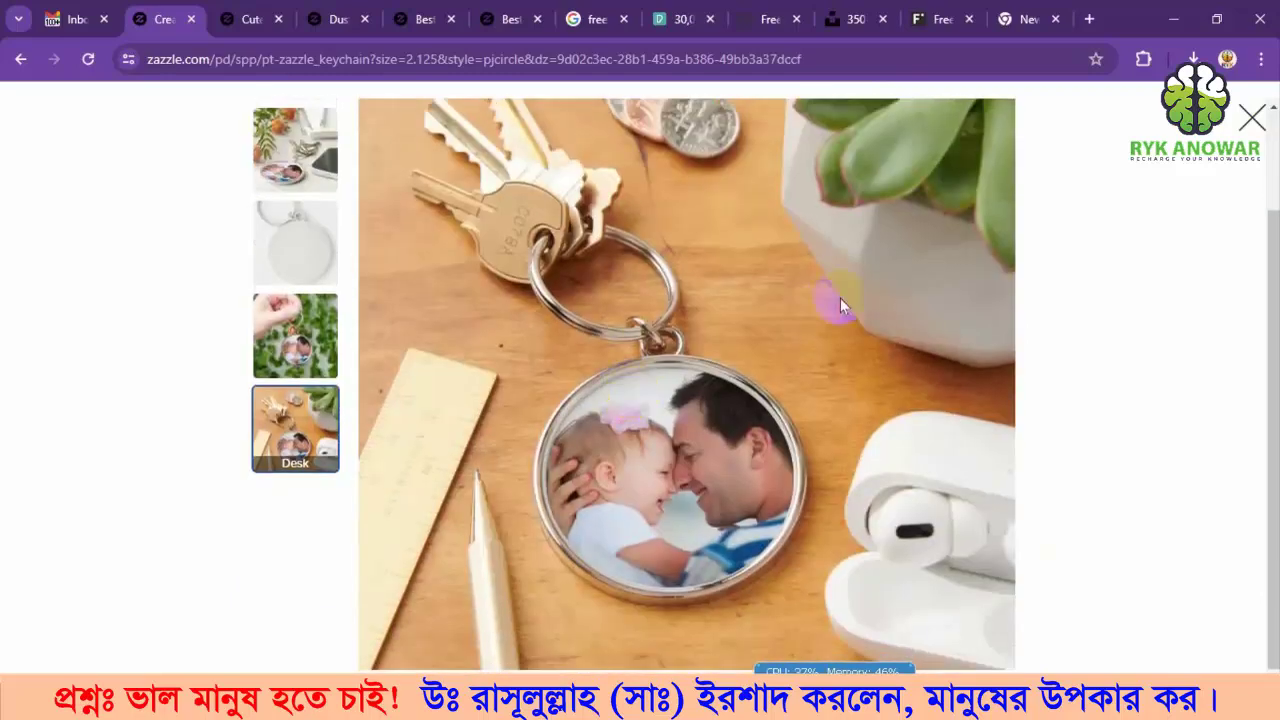
pyautogui.click(1251, 116)
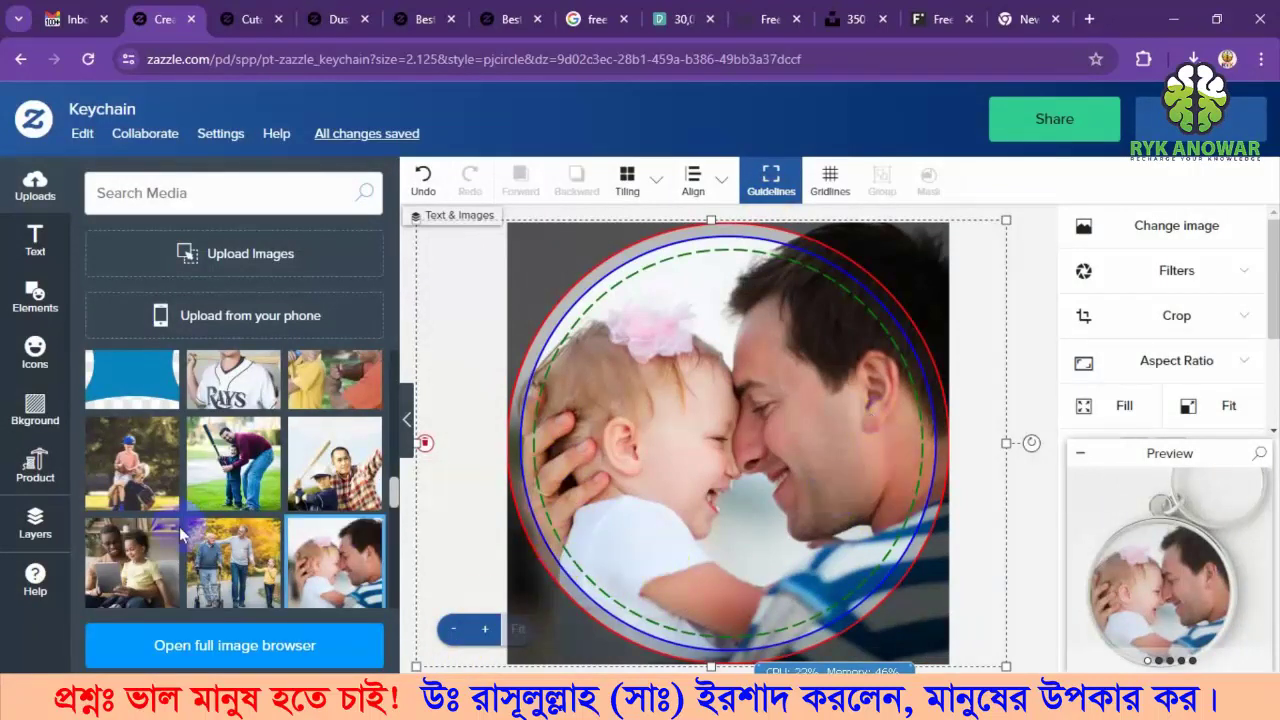
# Add a circle shape over the photo, then move and resize it to cover most of the keychain's round area.
pyautogui.click(40, 302)
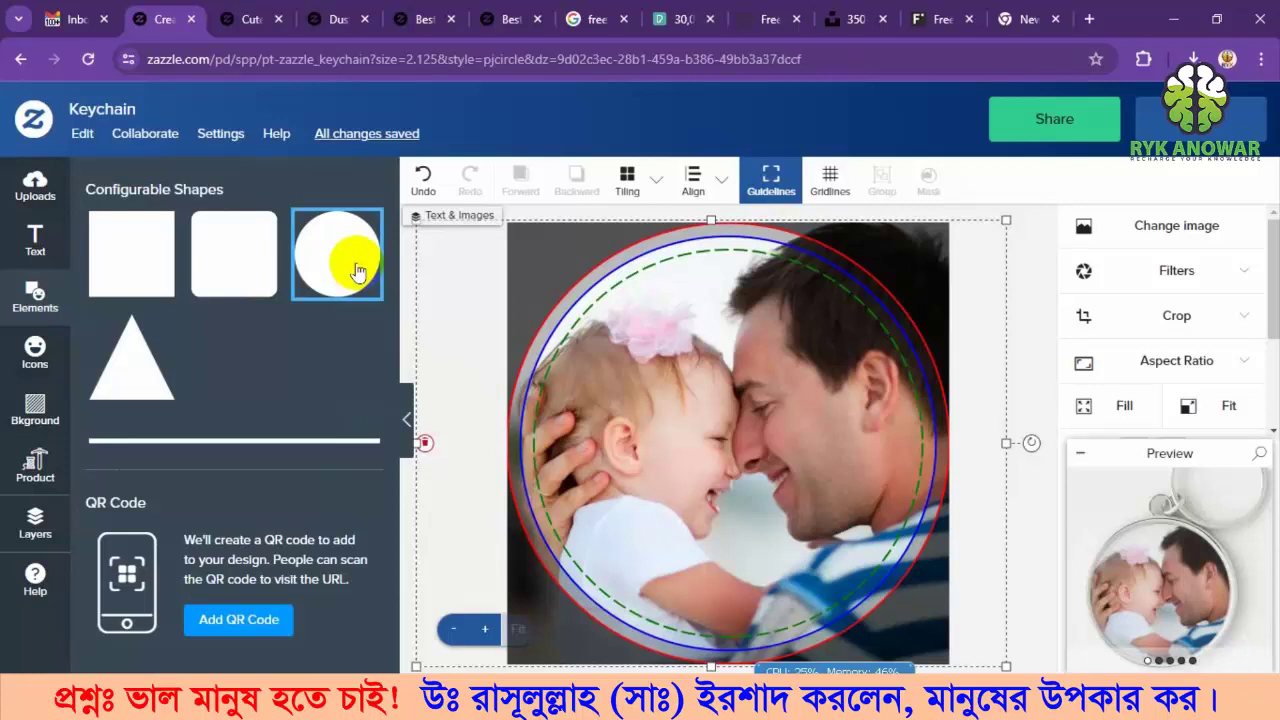
pyautogui.click(358, 272)
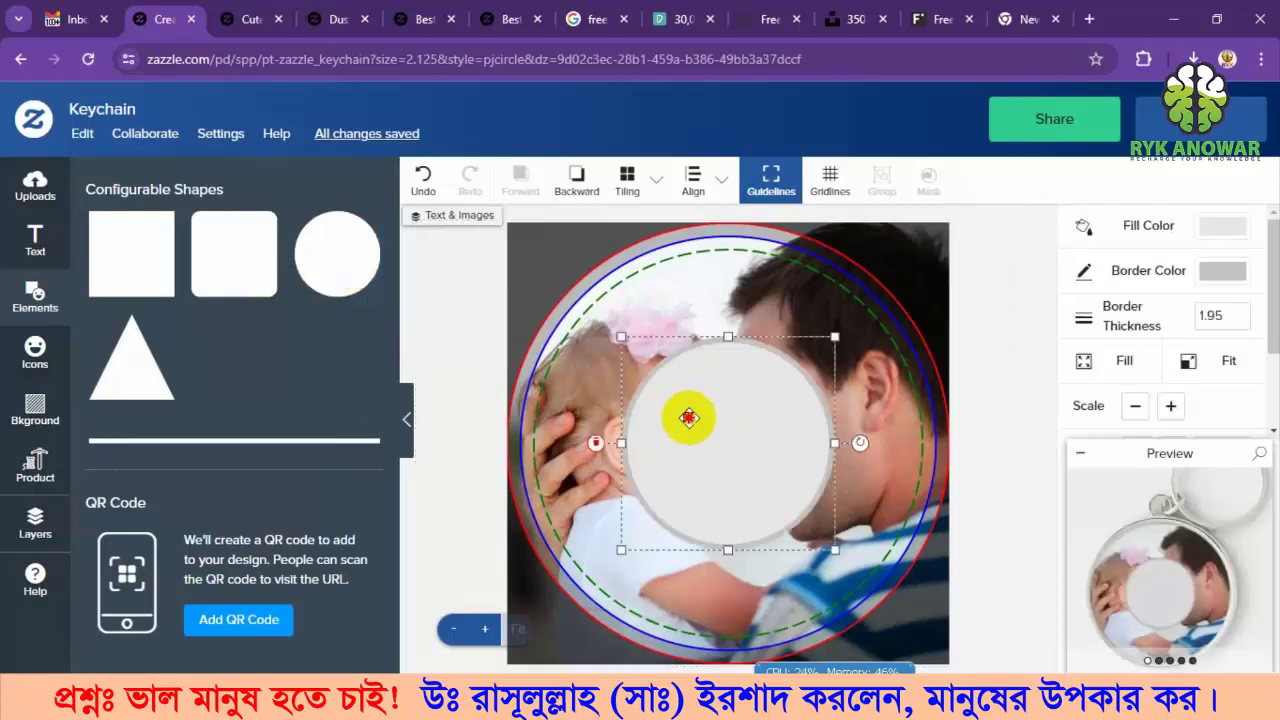
pyautogui.moveTo(686, 417); pyautogui.dragTo(943, 632)
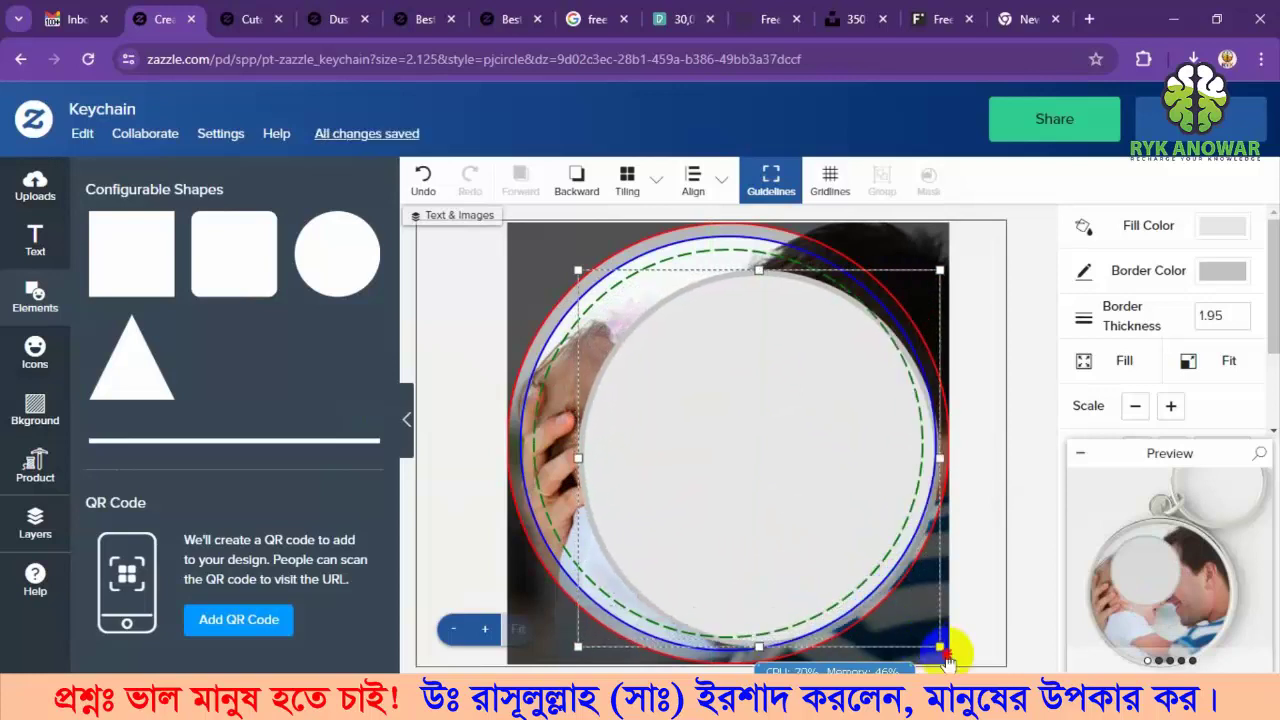
pyautogui.moveTo(691, 466); pyautogui.dragTo(648, 442)
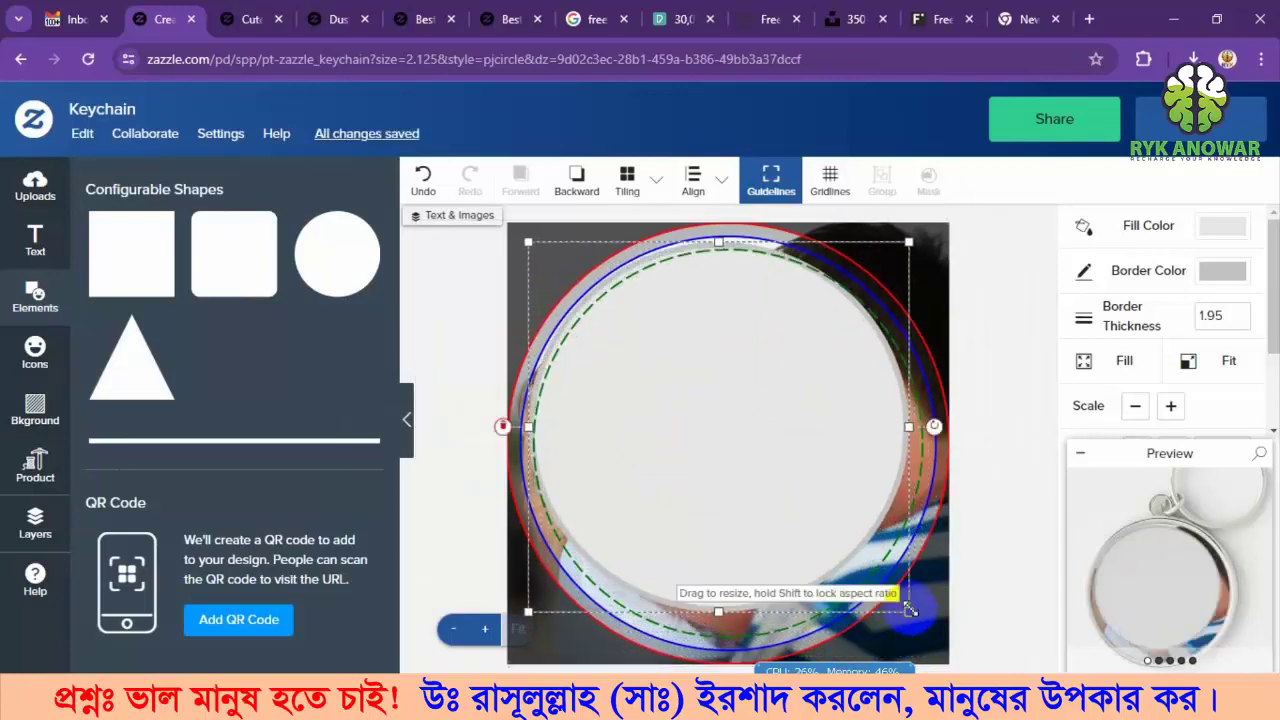
pyautogui.moveTo(928, 636); pyautogui.dragTo(952, 662)
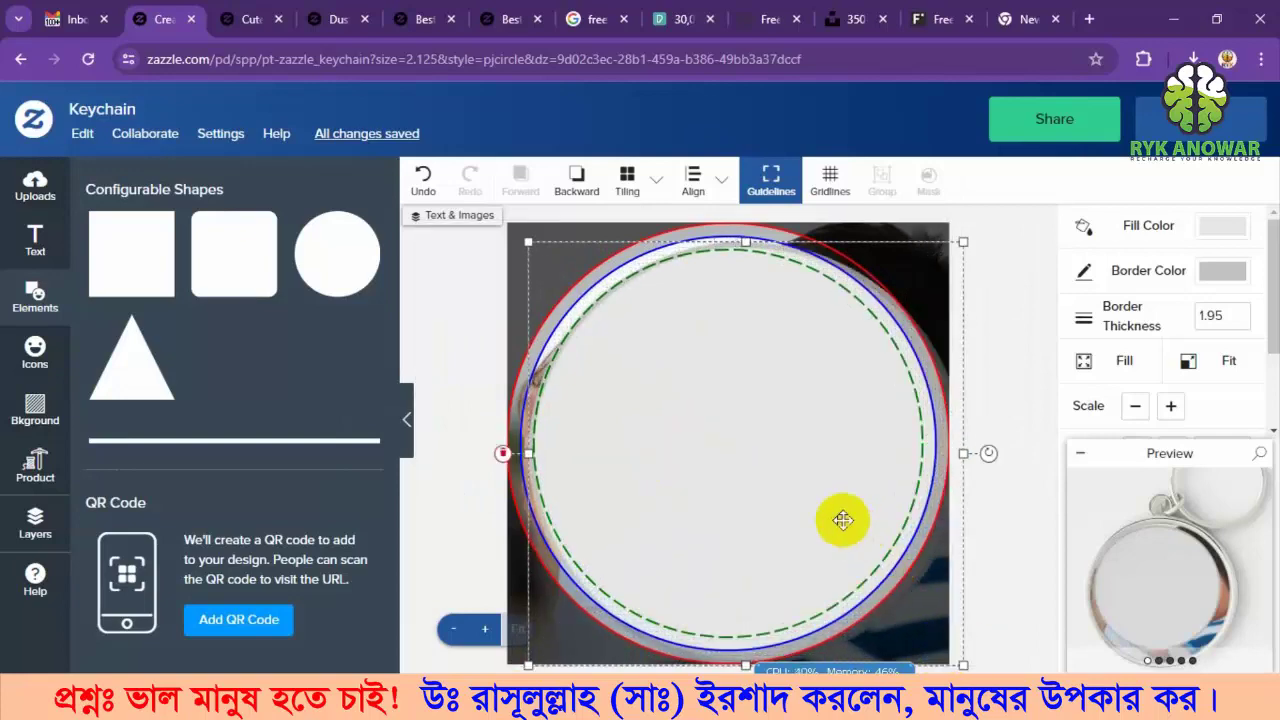
pyautogui.moveTo(837, 517); pyautogui.dragTo(893, 543)
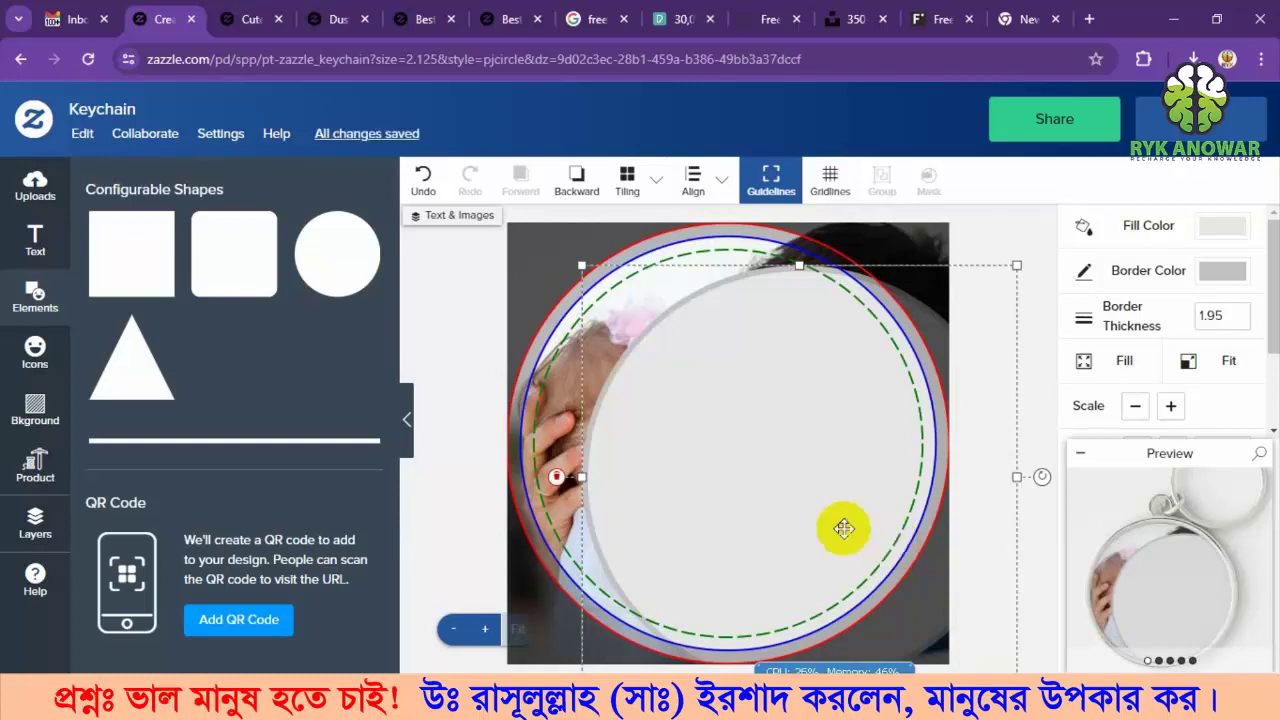
pyautogui.moveTo(760, 489); pyautogui.dragTo(688, 453)
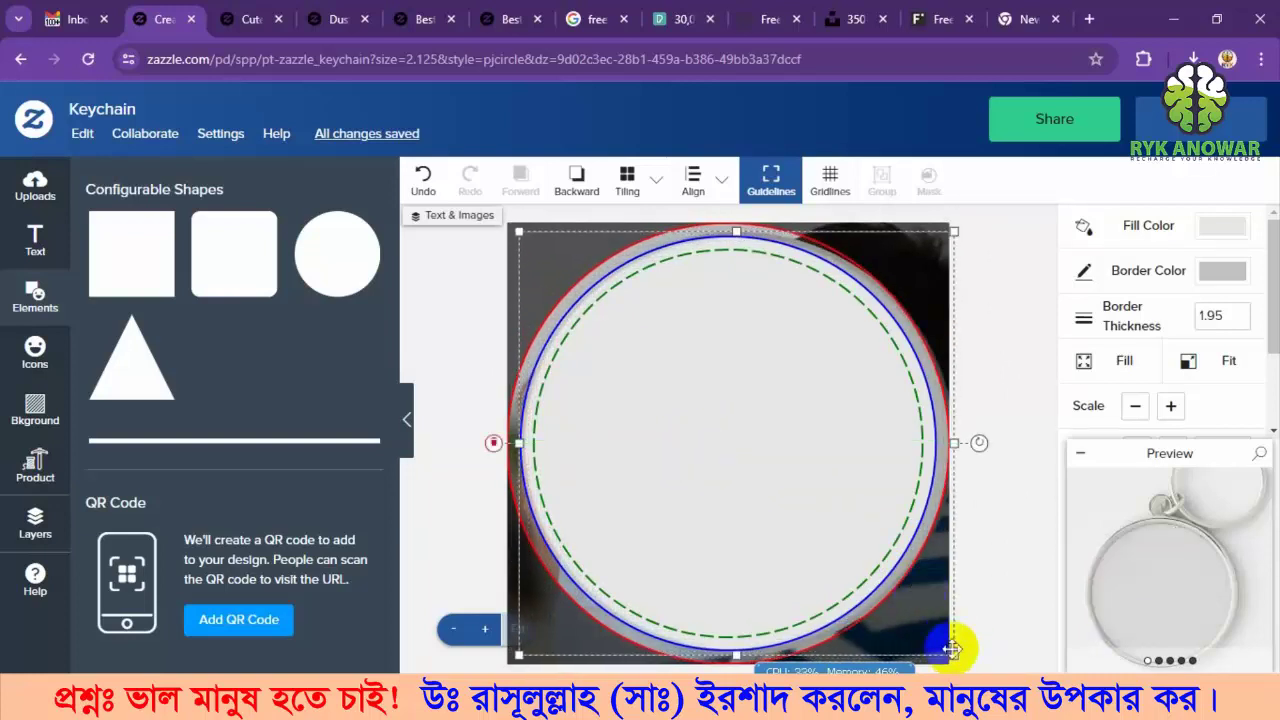
pyautogui.moveTo(955, 655); pyautogui.dragTo(902, 602)
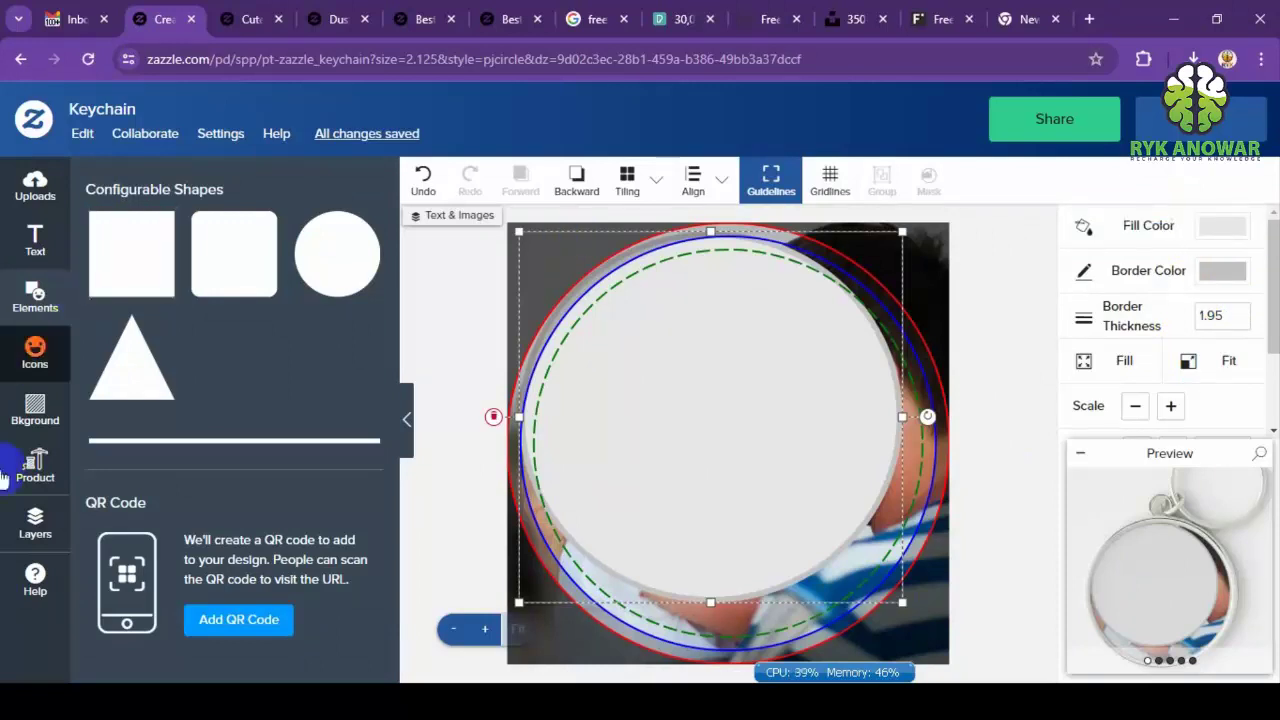
# Set the circle's border thickness to 0 and its fill color to teal.
pyautogui.click(1226, 278)
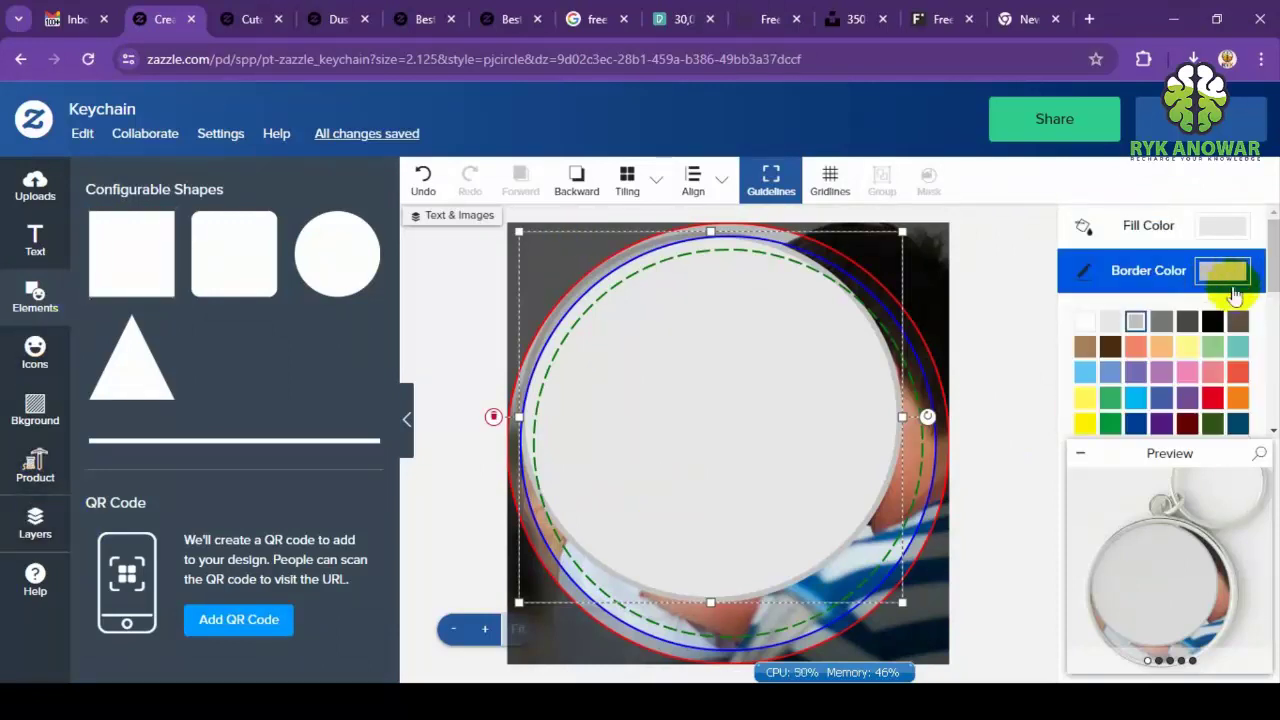
pyautogui.click(1226, 274)
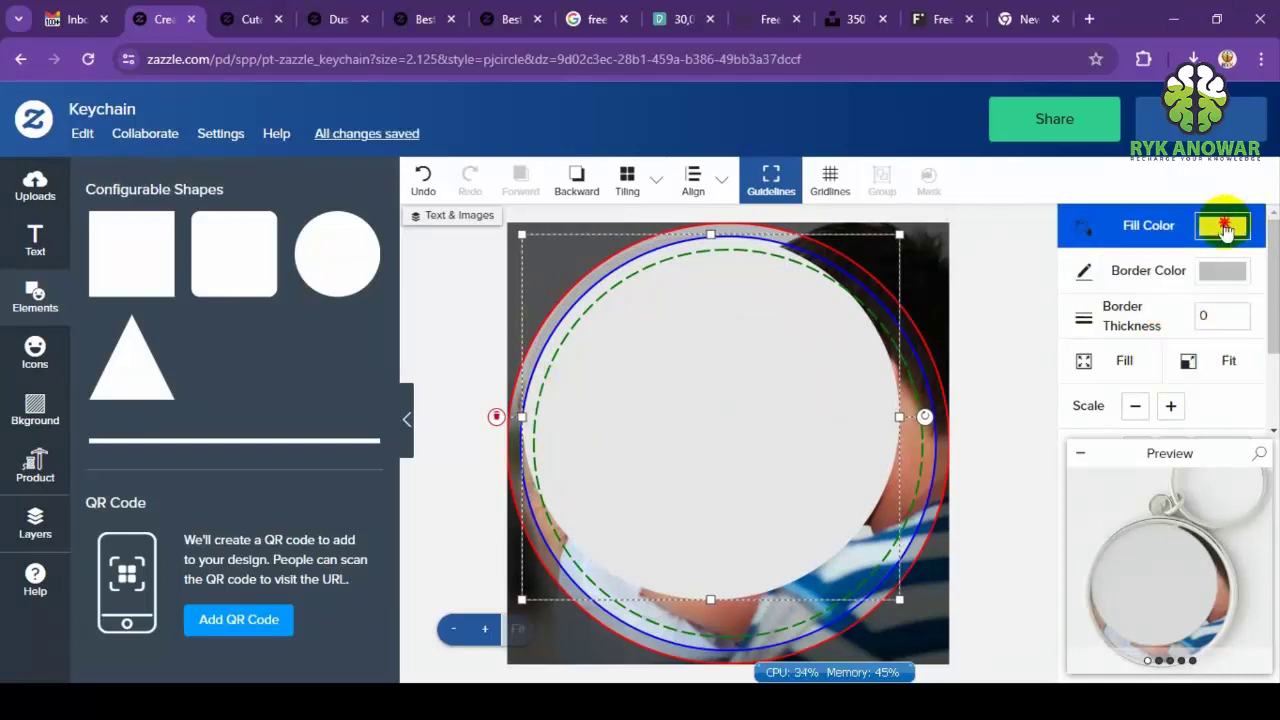
pyautogui.click(1225, 228)
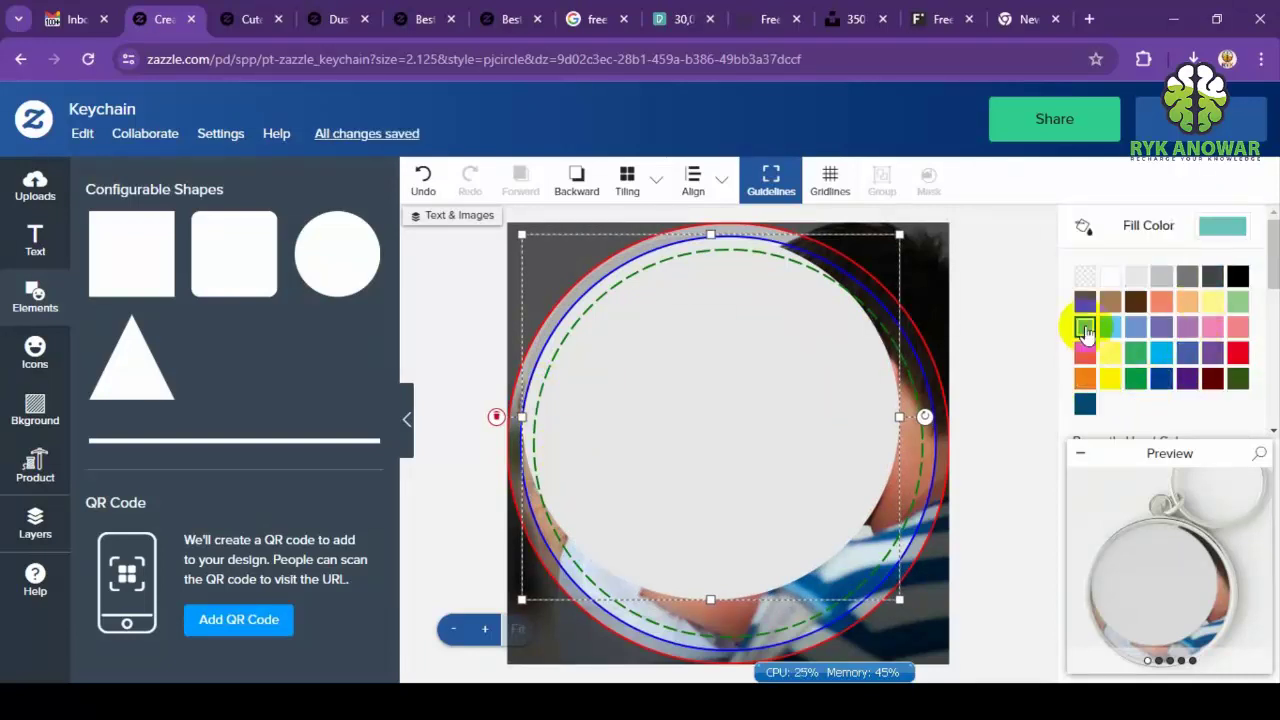
pyautogui.click(1085, 328)
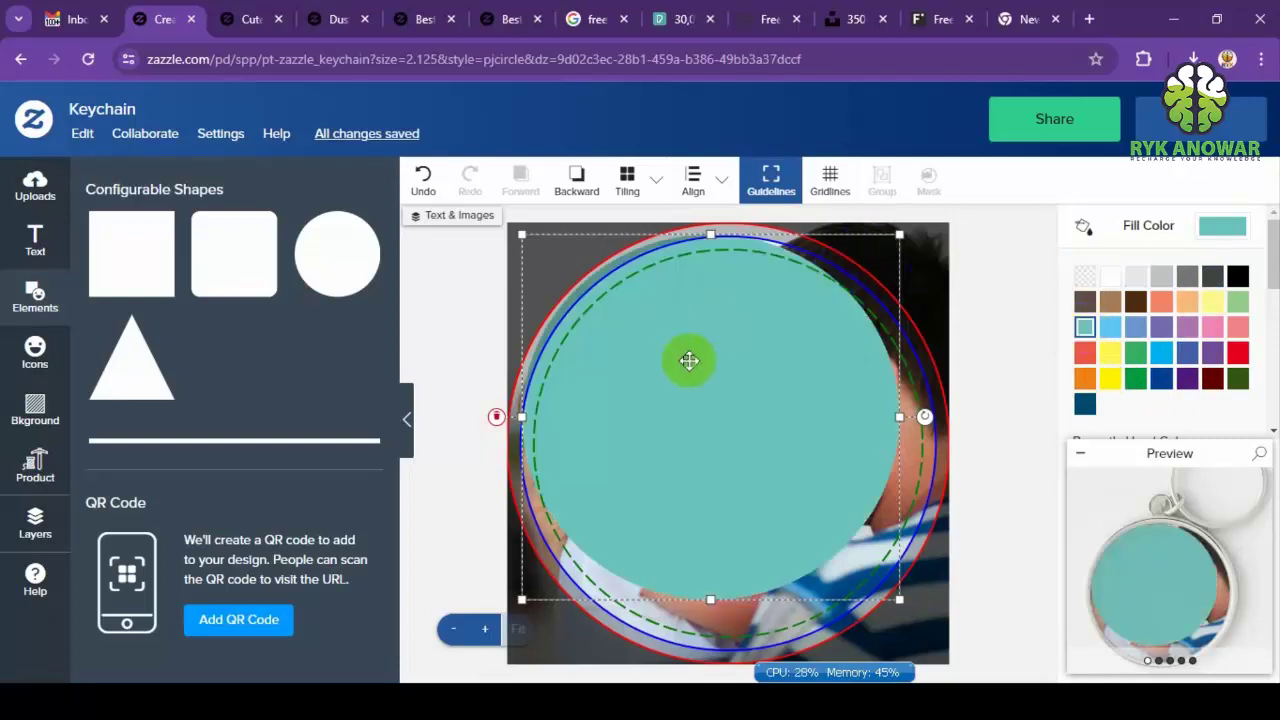
# Change the circle's fill color to dark blue, checking the enlarged product preview before and after the change.
pyautogui.click(1215, 590)
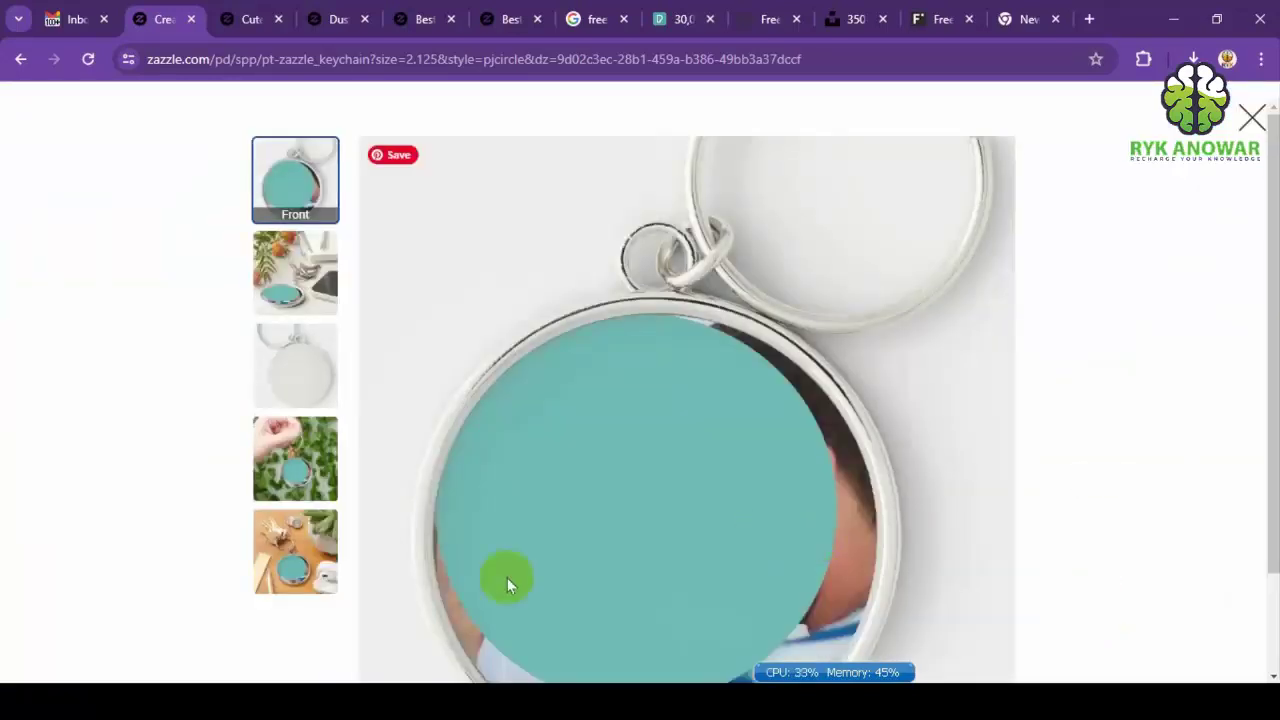
pyautogui.click(1252, 118)
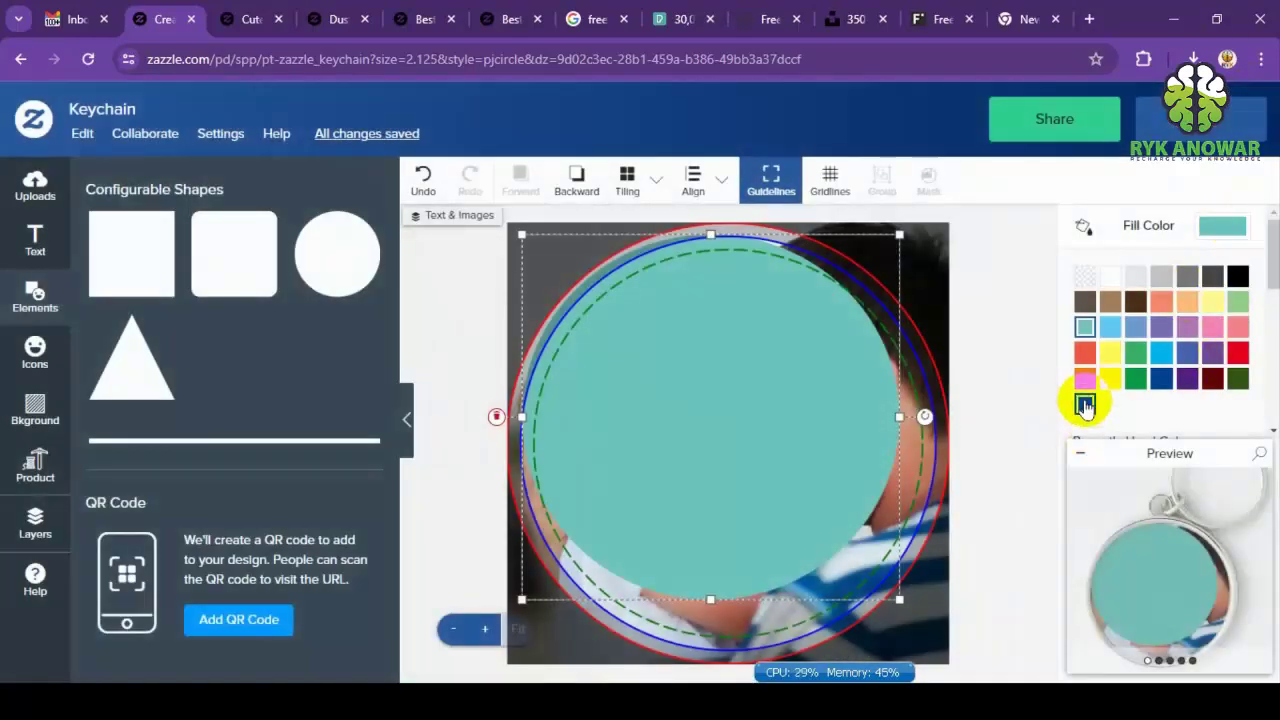
pyautogui.click(1085, 404)
pyautogui.click(1203, 614)
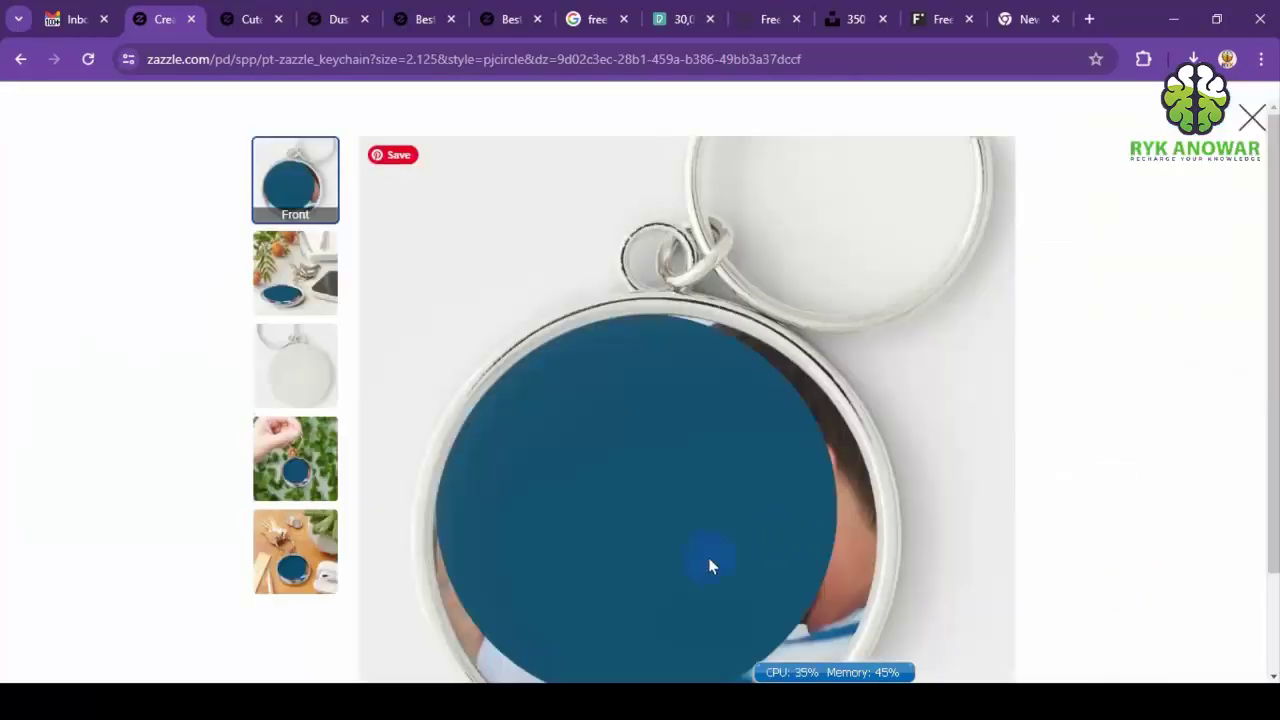
pyautogui.click(1252, 118)
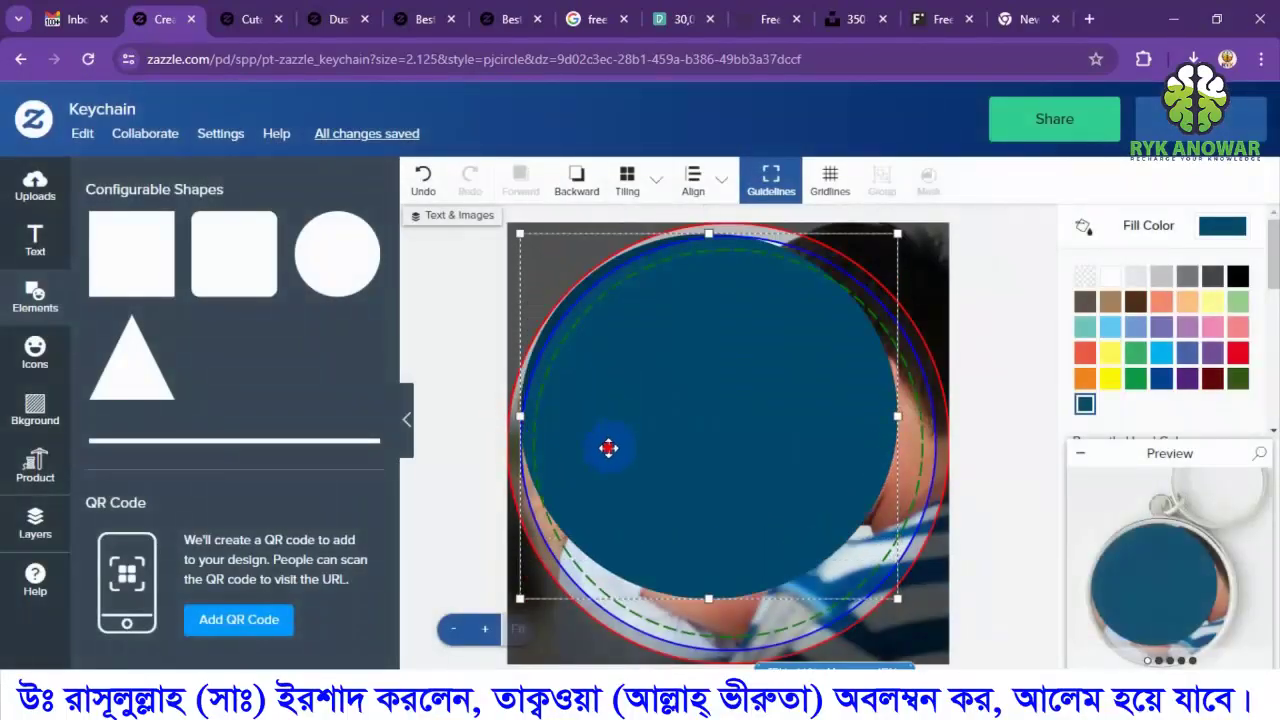
# Enlarge the dark blue circle to cover the whole round keychain area and check it in the enlarged product preview.
pyautogui.moveTo(879, 590); pyautogui.dragTo(971, 661)
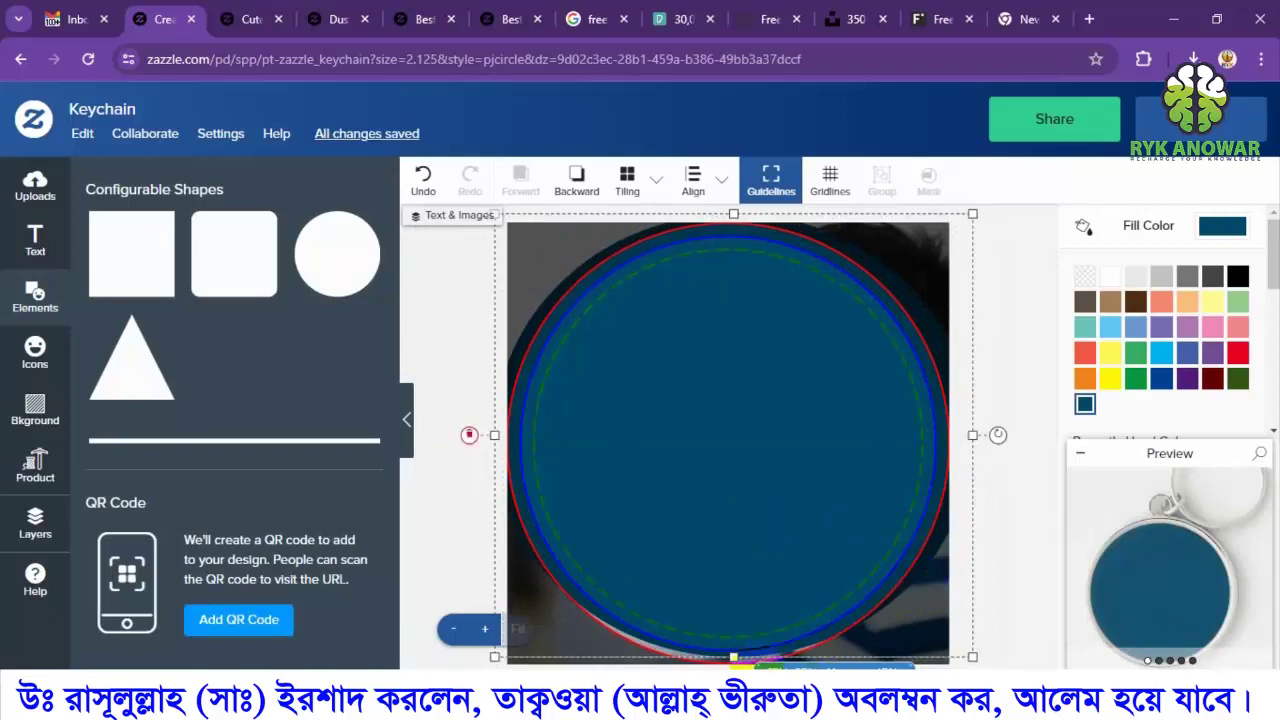
pyautogui.moveTo(734, 657); pyautogui.dragTo(735, 666)
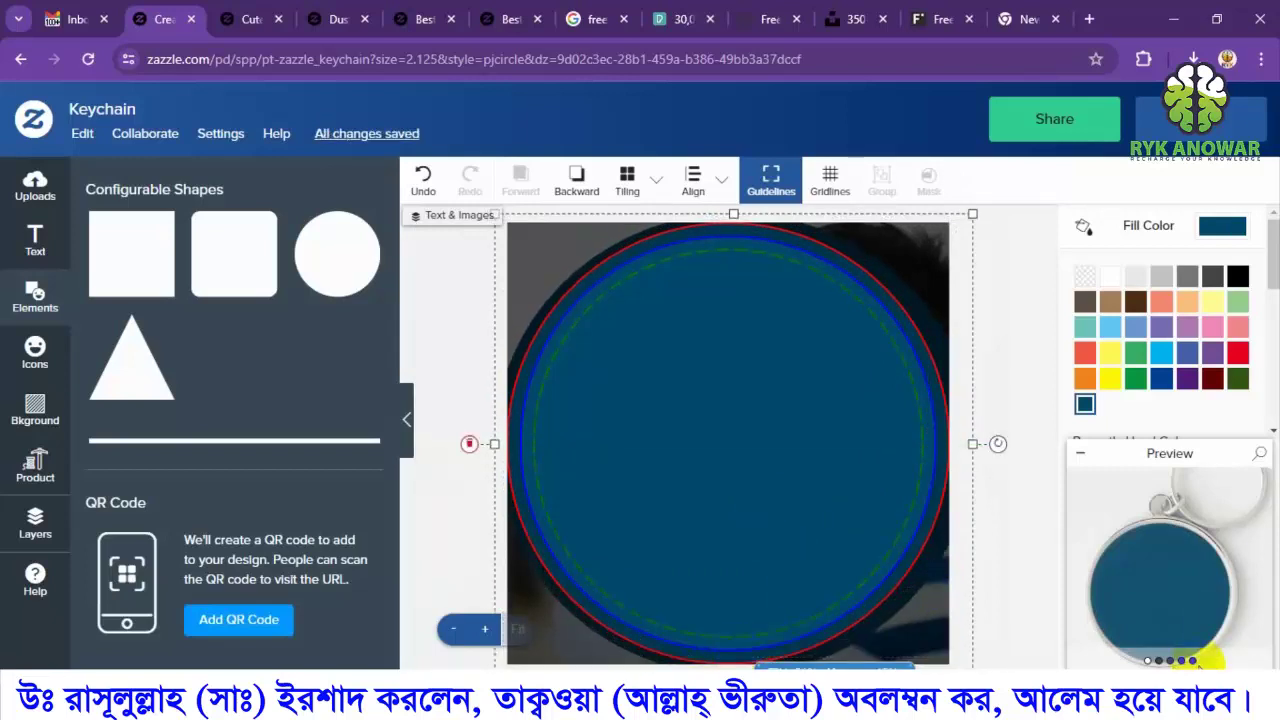
pyautogui.click(1146, 582)
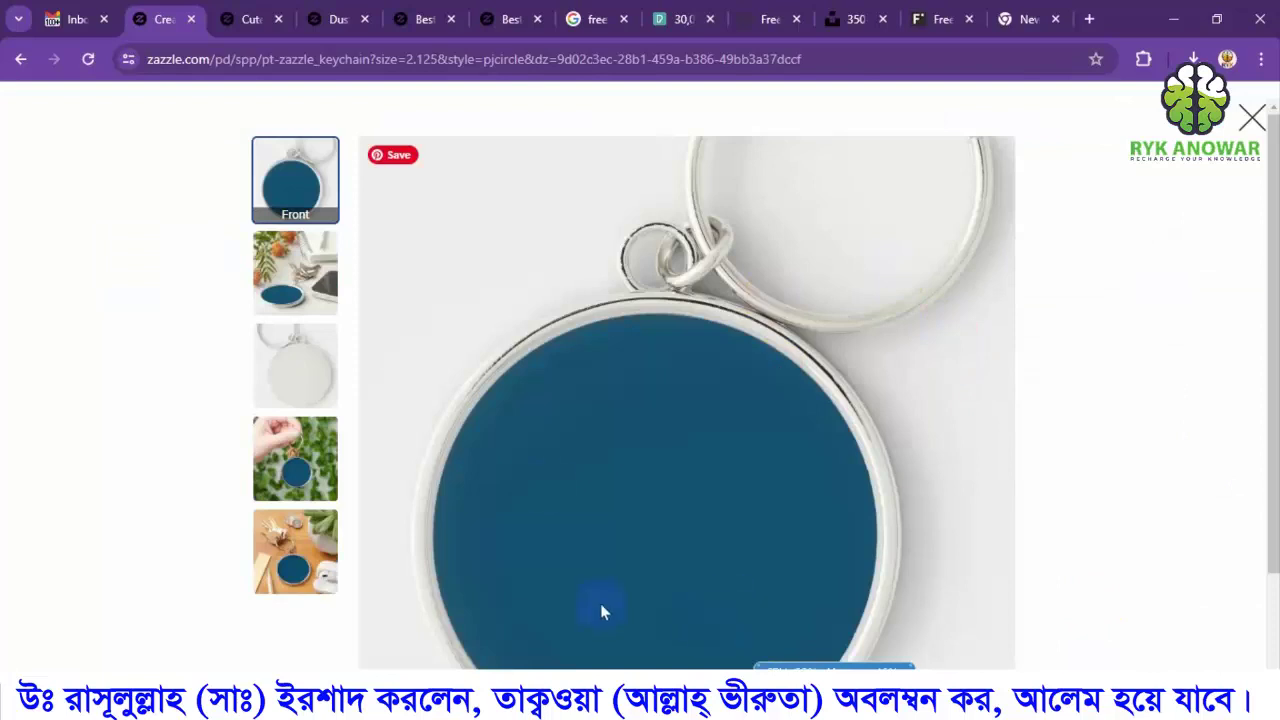
pyautogui.click(1251, 117)
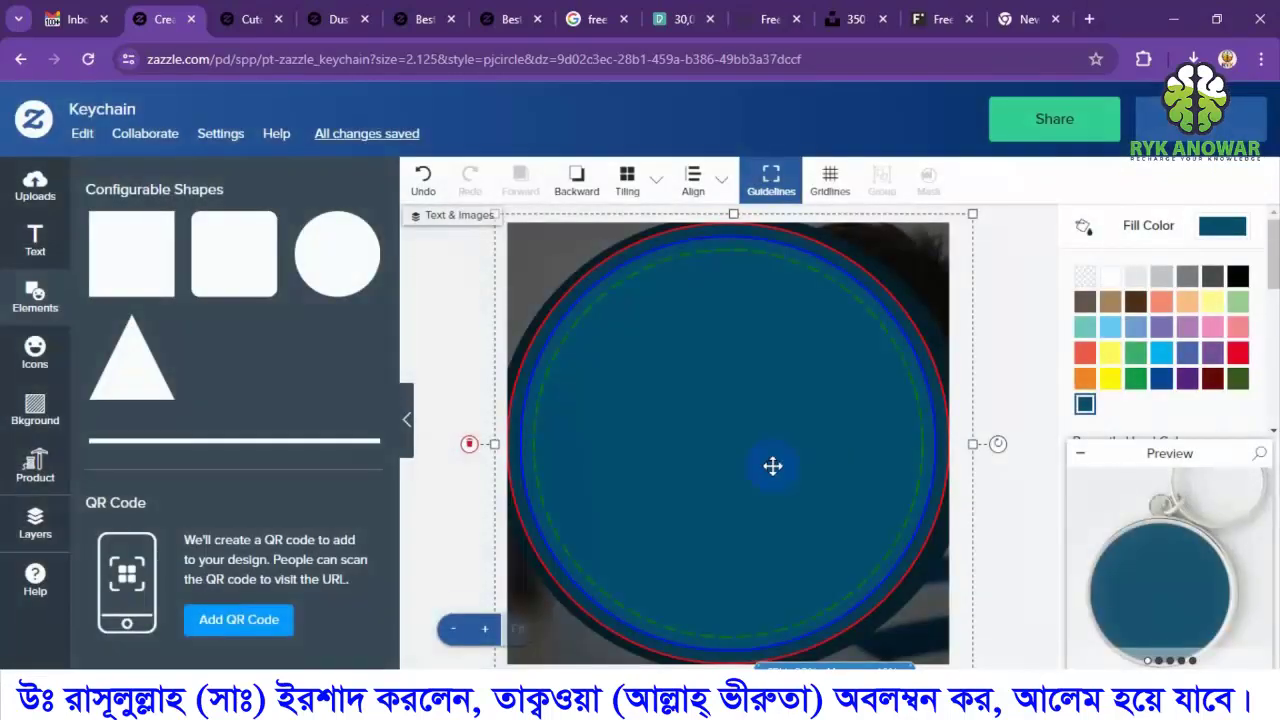
# Replace the blue circle with a light grey one with border thickness 0, and enlarge it over the middle of the photo.
pyautogui.moveTo(623, 351); pyautogui.dragTo(928, 627)
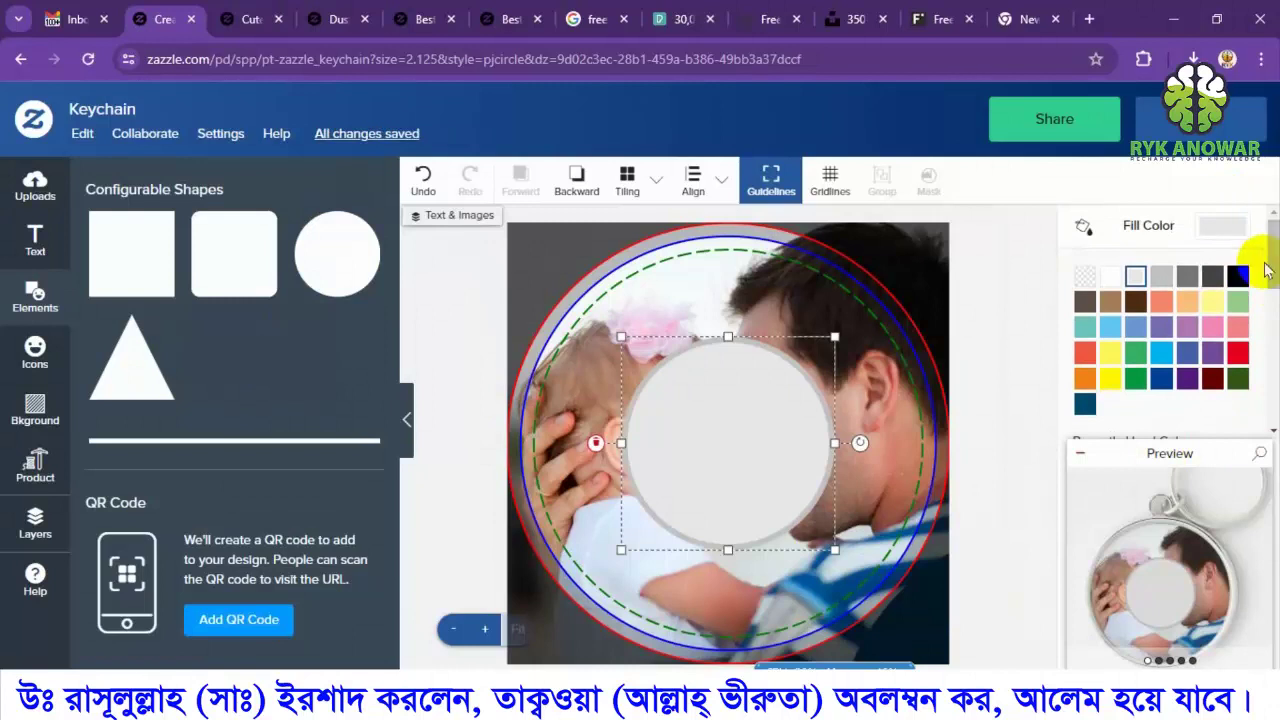
pyautogui.moveTo(1266, 270); pyautogui.dragTo(1268, 353)
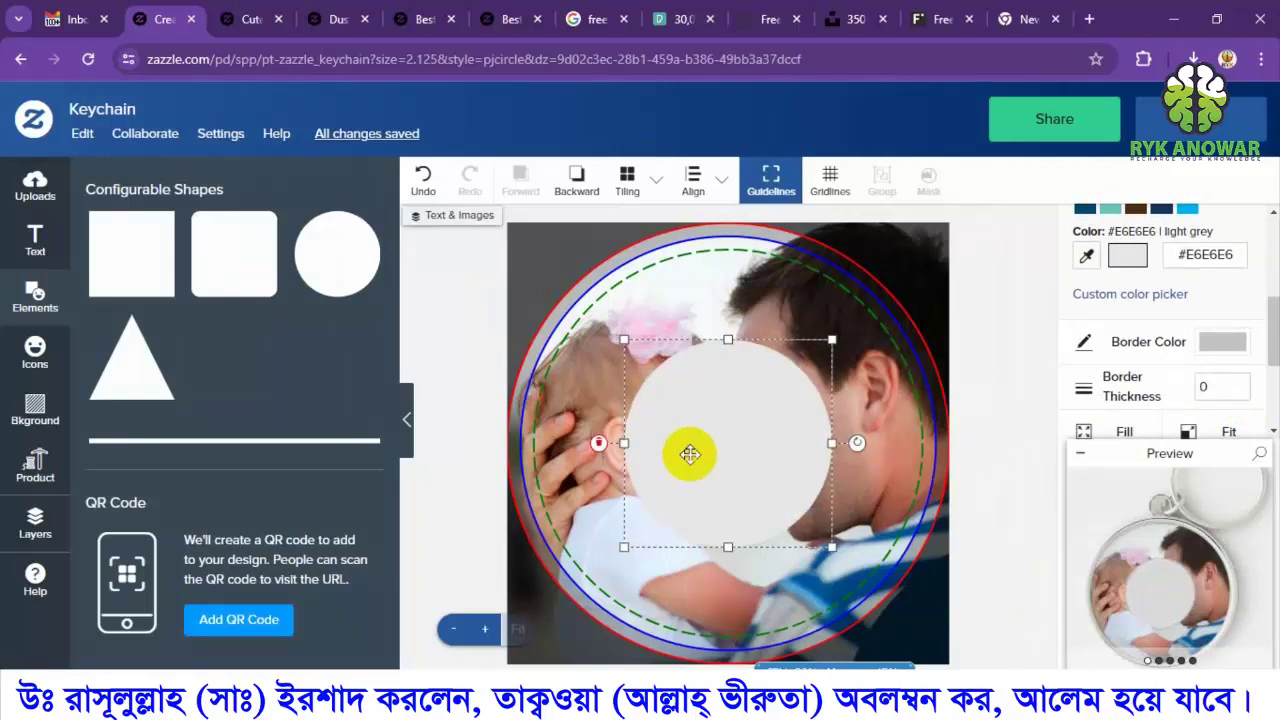
pyautogui.moveTo(686, 451); pyautogui.dragTo(661, 413)
pyautogui.moveTo(806, 512); pyautogui.dragTo(897, 603)
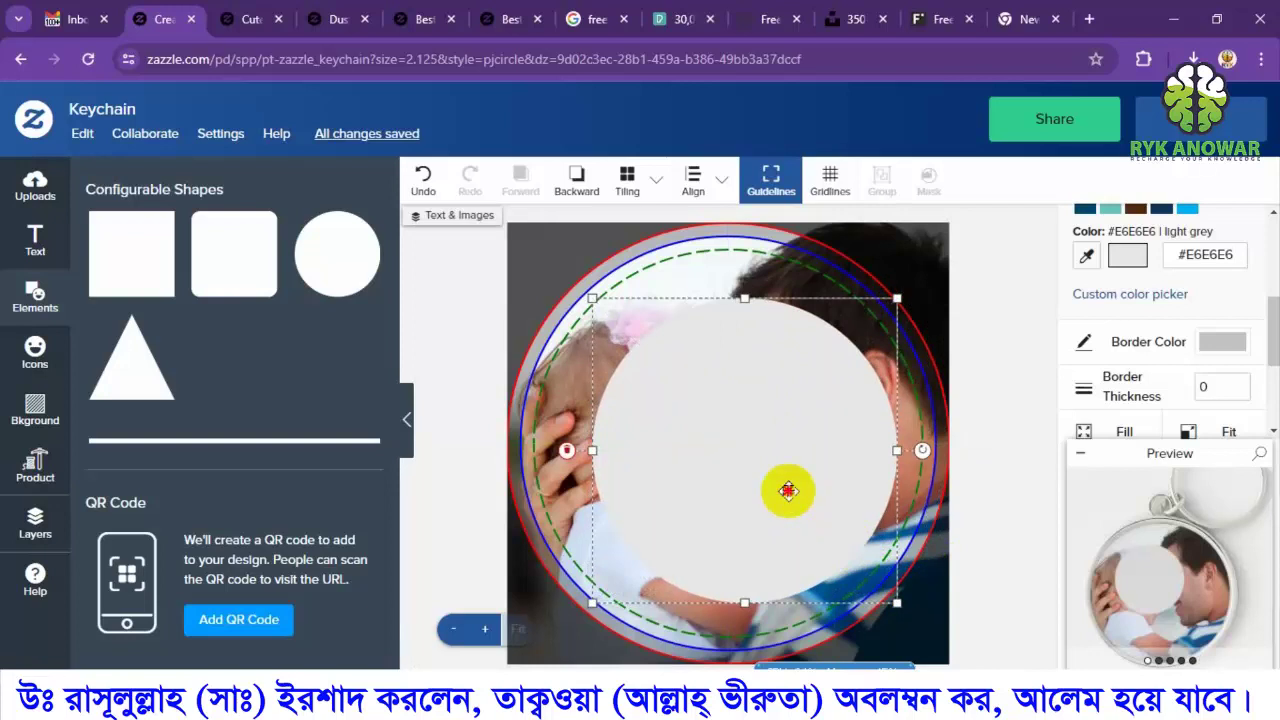
pyautogui.moveTo(788, 490)
pyautogui.mouseDown()
pyautogui.moveTo(777, 486)
pyautogui.moveTo(794, 494)
pyautogui.mouseUp()
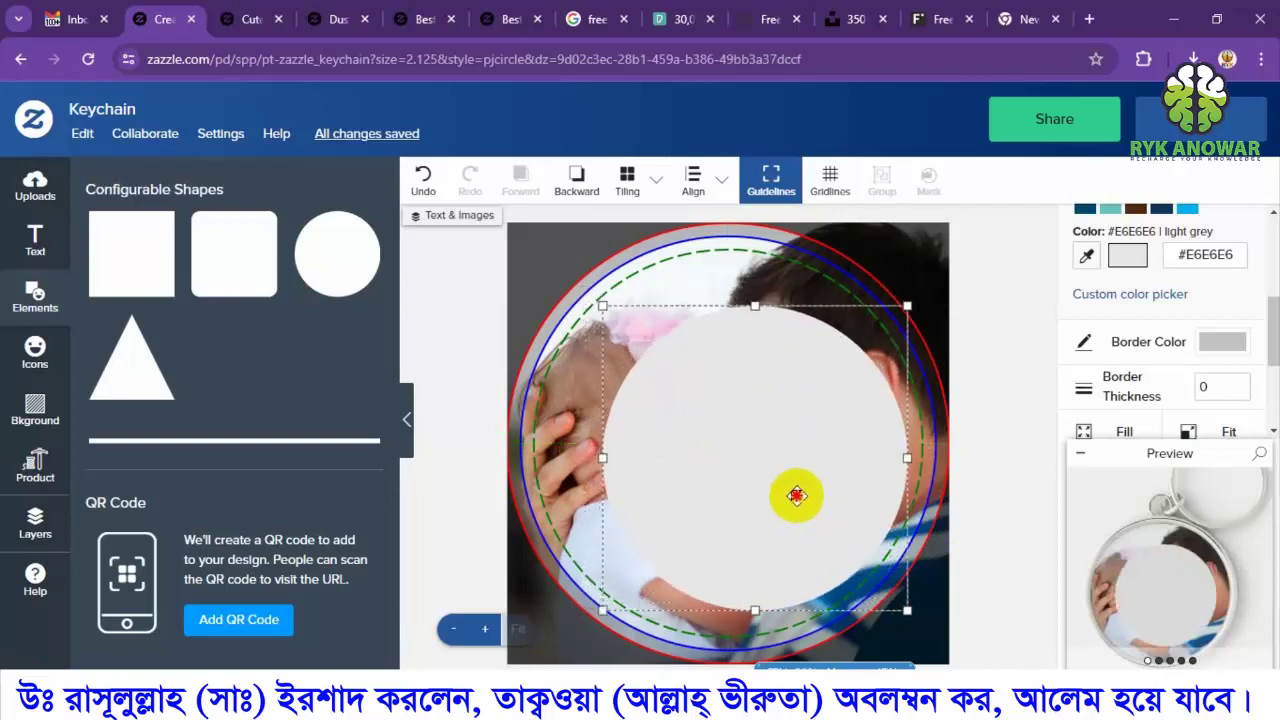
# Align the light grey circle to the horizontal and vertical center of the artboard.
pyautogui.click(694, 186)
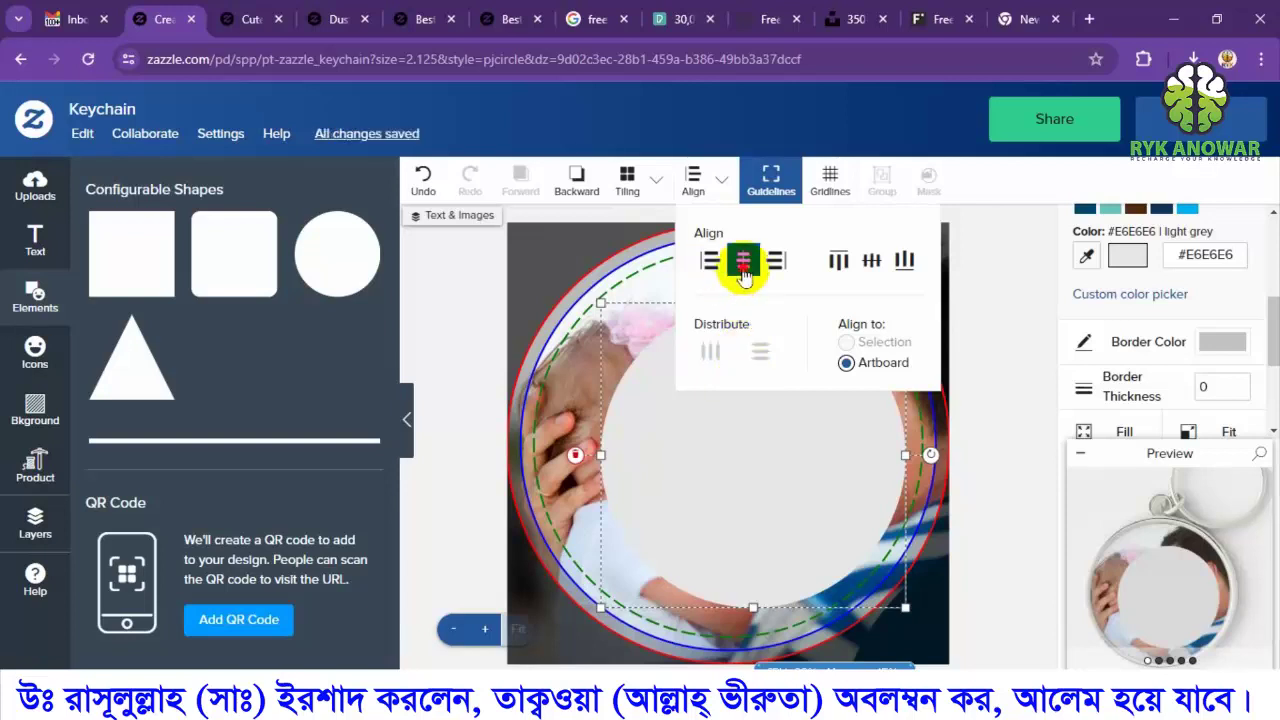
pyautogui.click(743, 262)
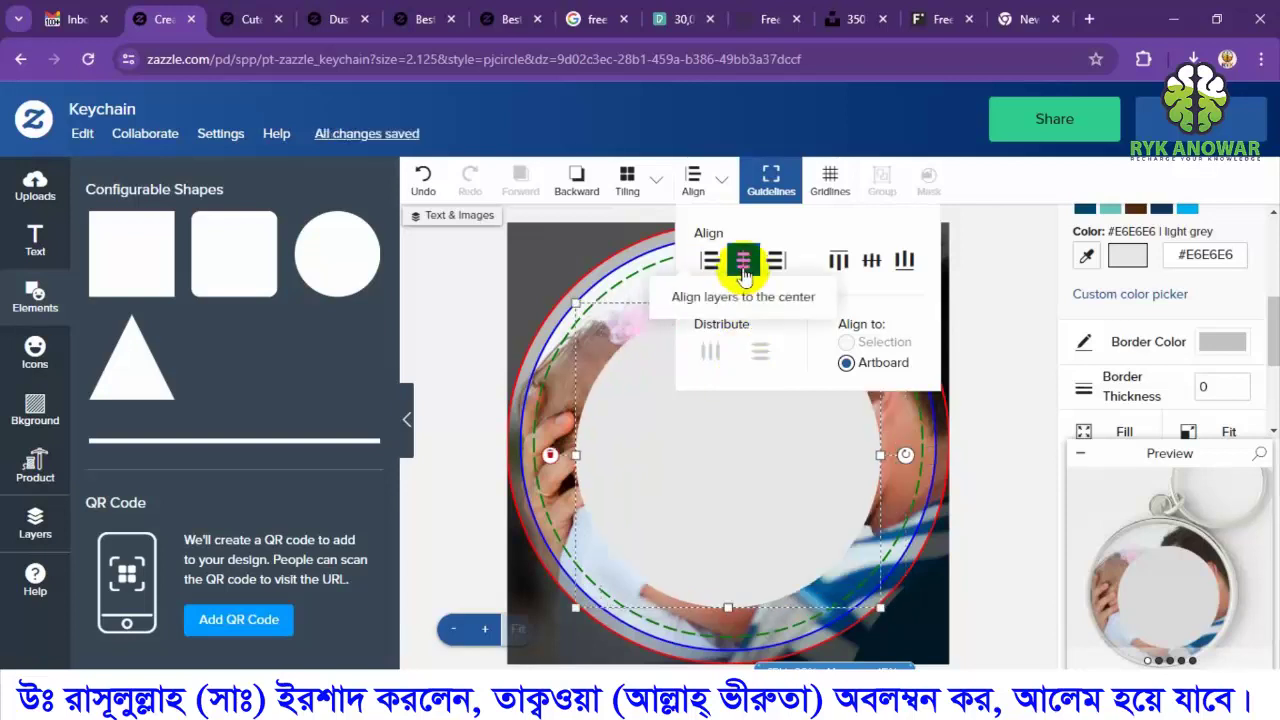
pyautogui.click(872, 262)
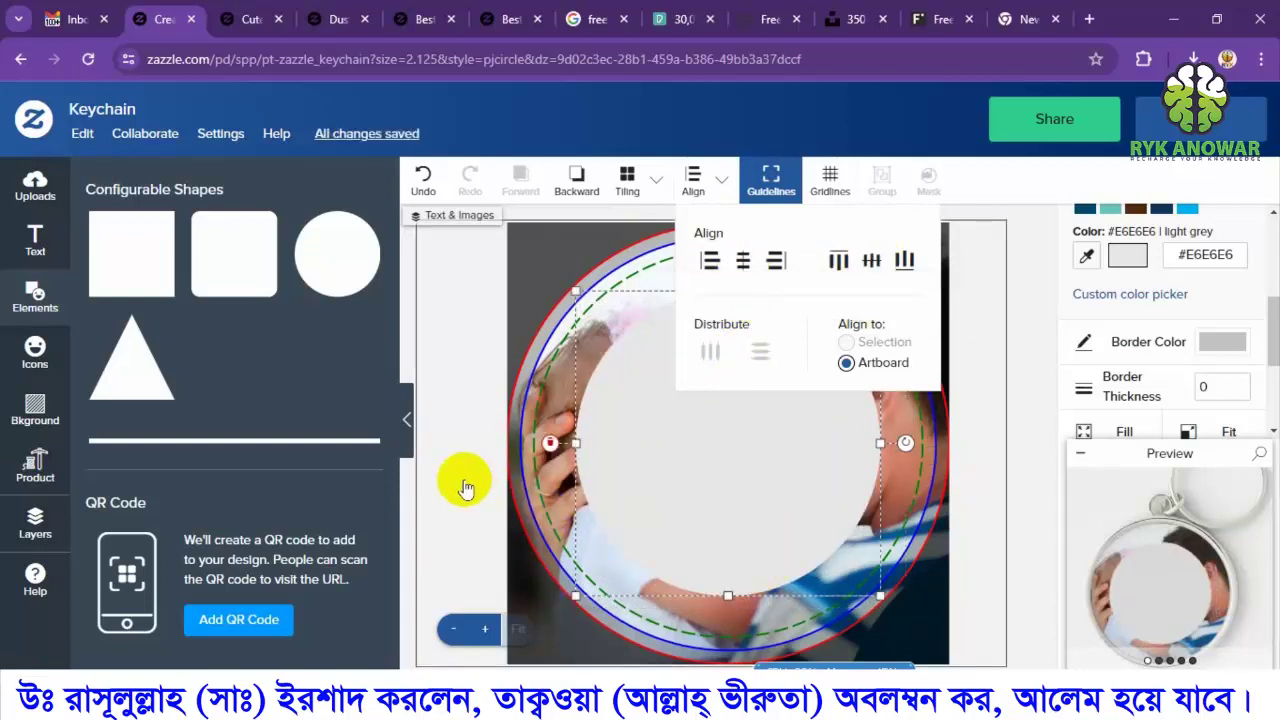
pyautogui.click(430, 481)
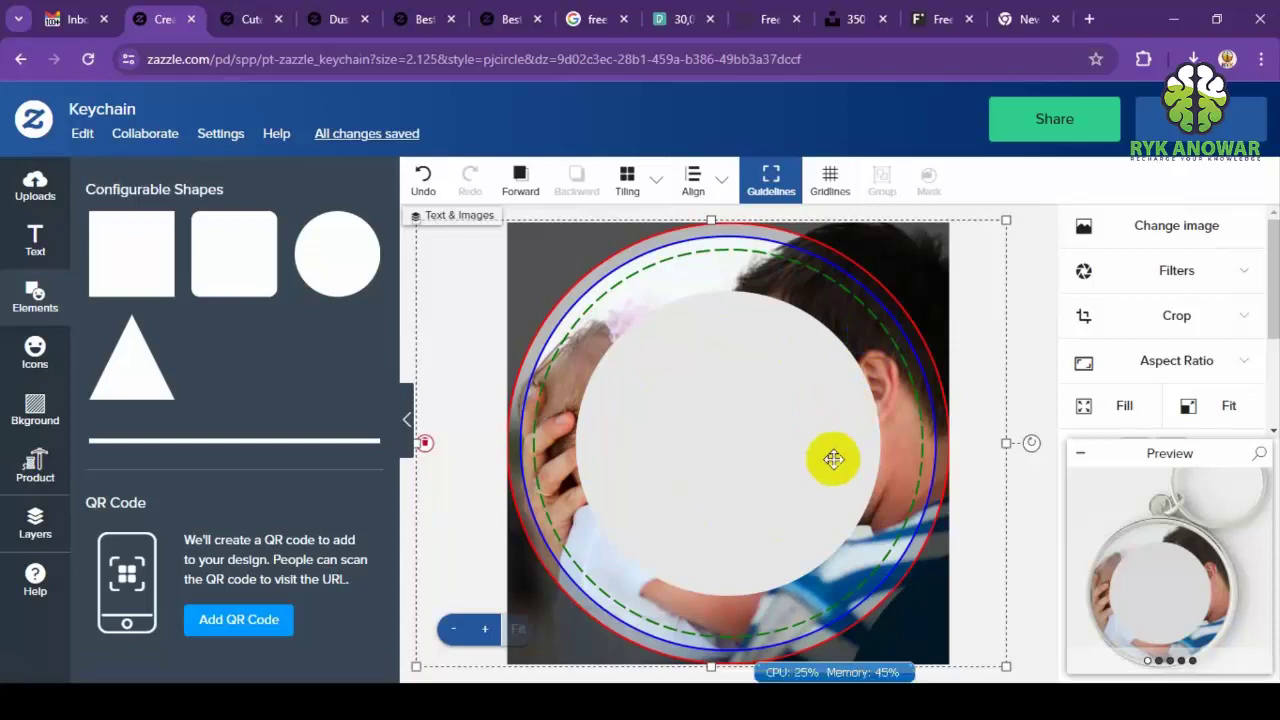
pyautogui.click(723, 431)
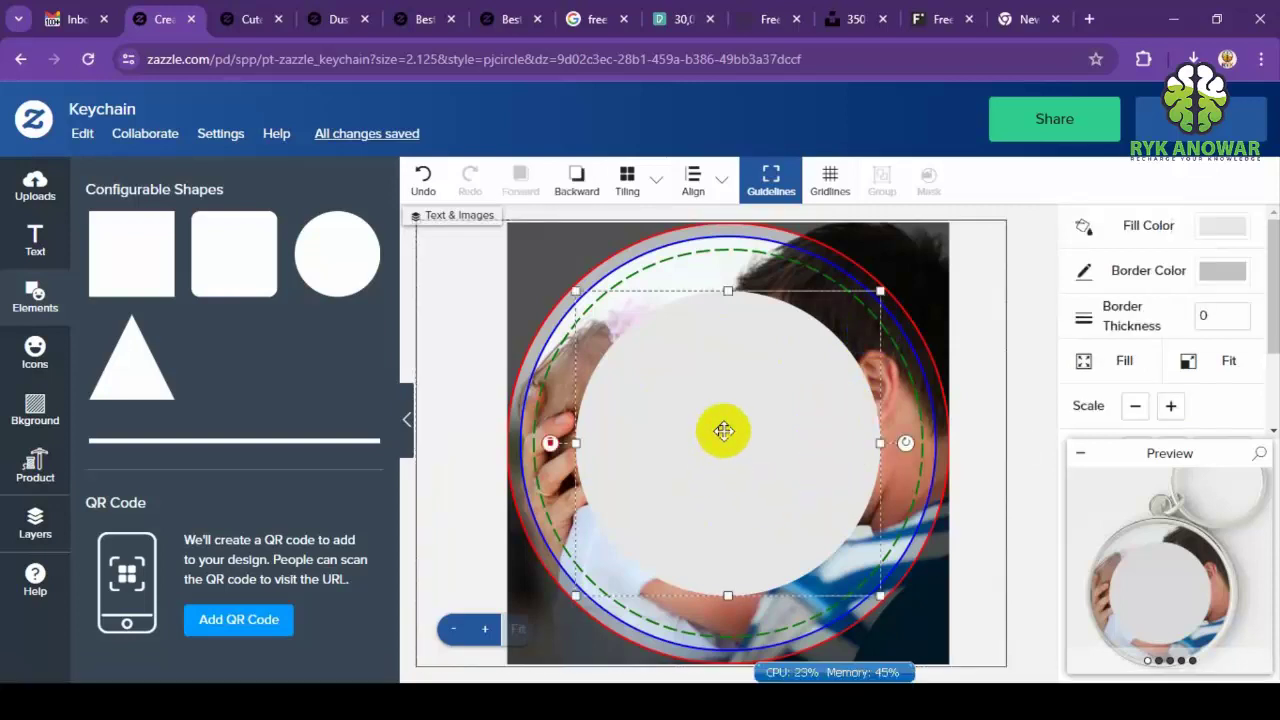
pyautogui.click(916, 255)
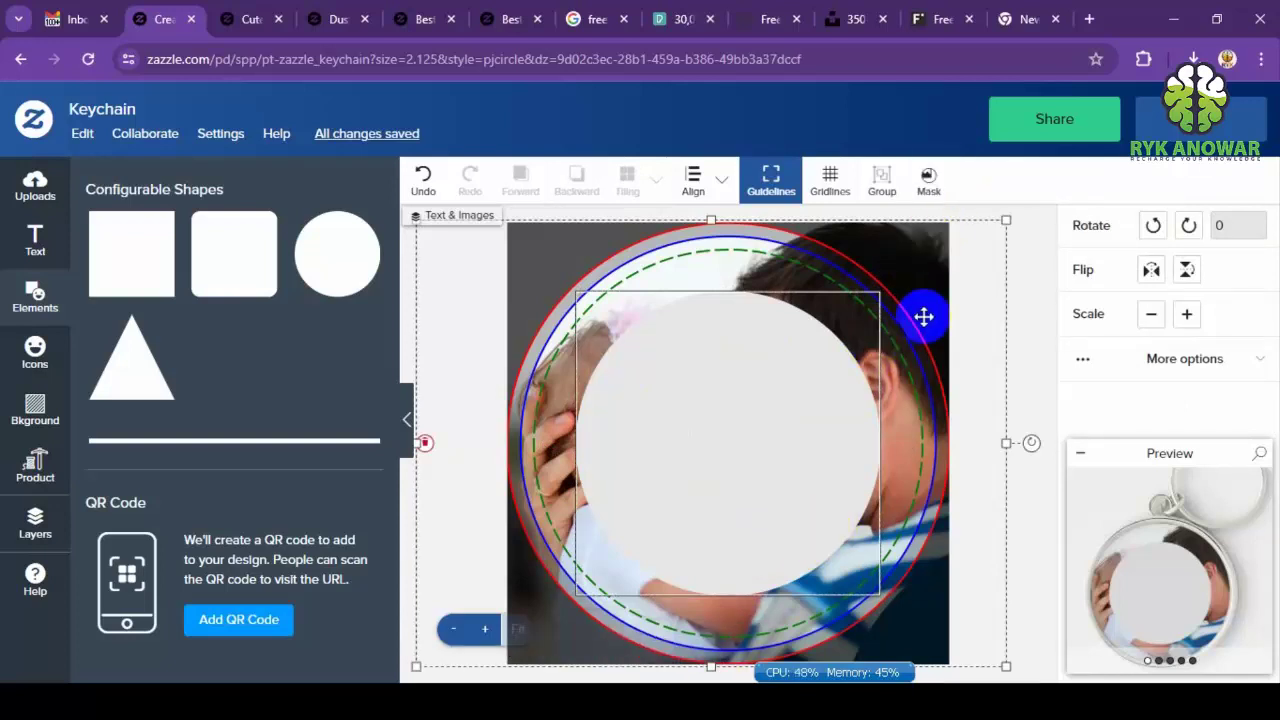
pyautogui.click(1012, 300)
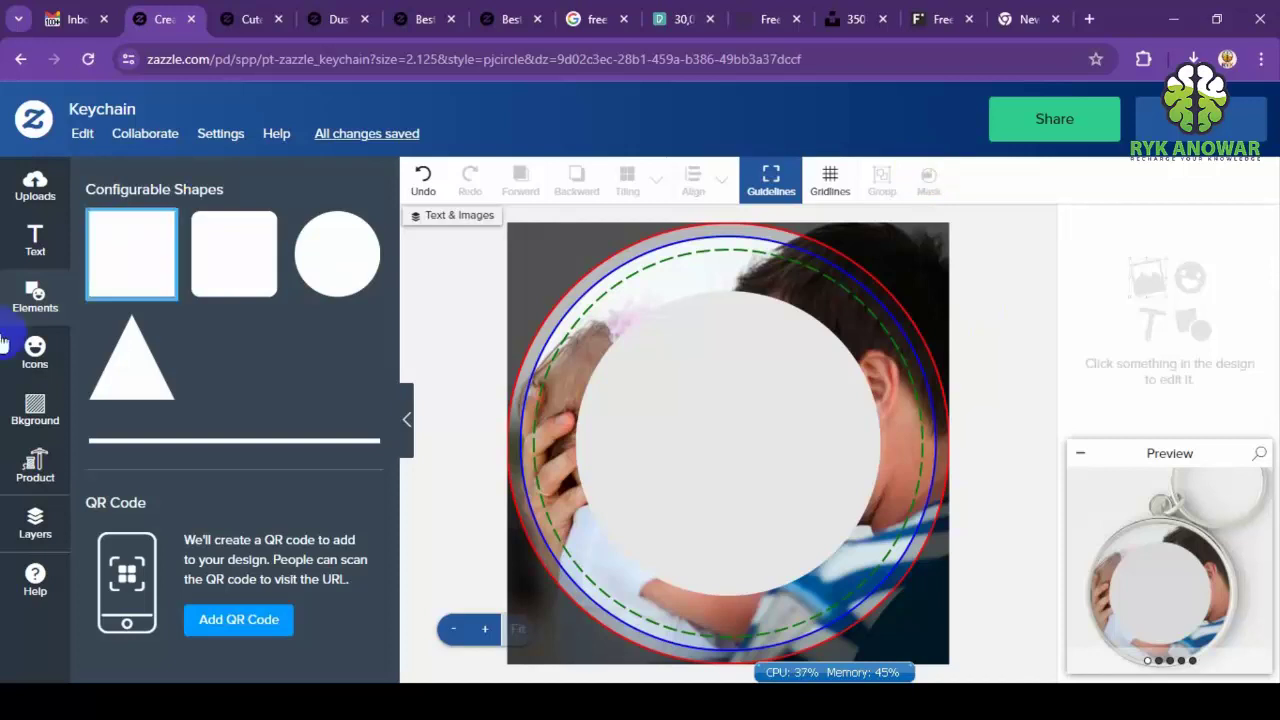
# Bring the father-and-baby photo to the front, above the light grey circle.
pyautogui.click(671, 443)
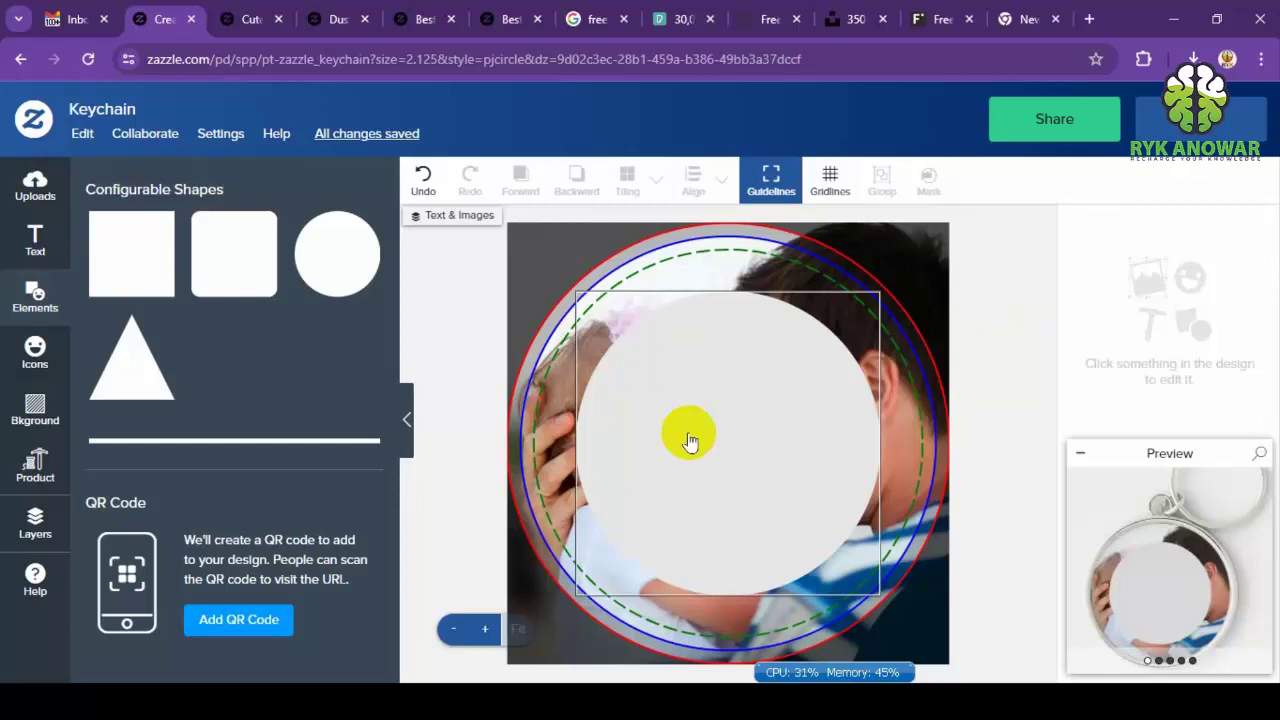
pyautogui.click(920, 574)
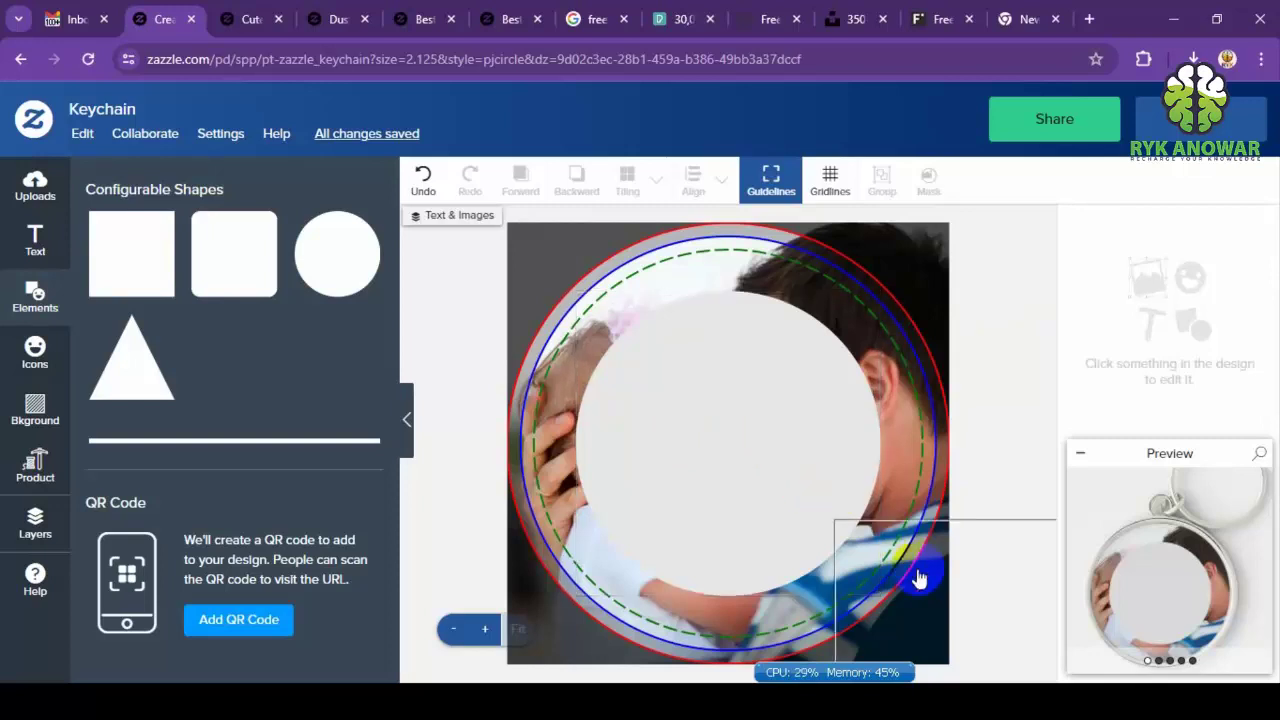
pyautogui.rightClick(909, 278)
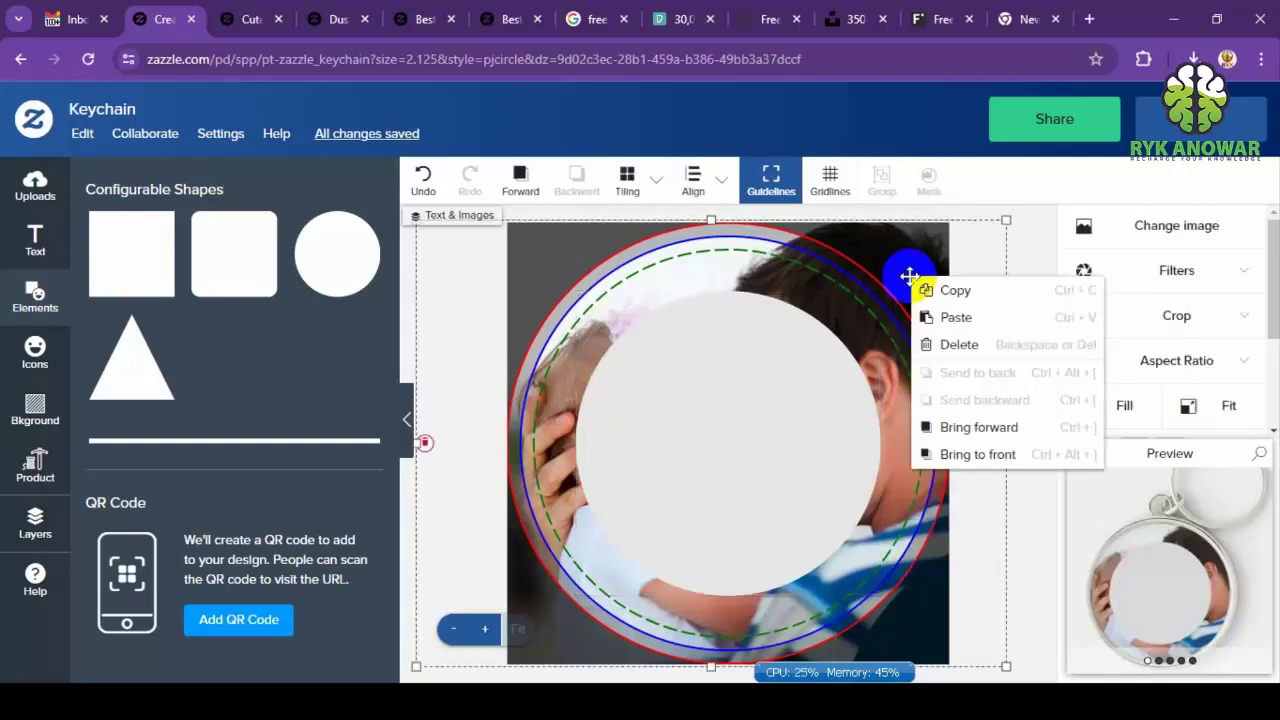
pyautogui.click(968, 458)
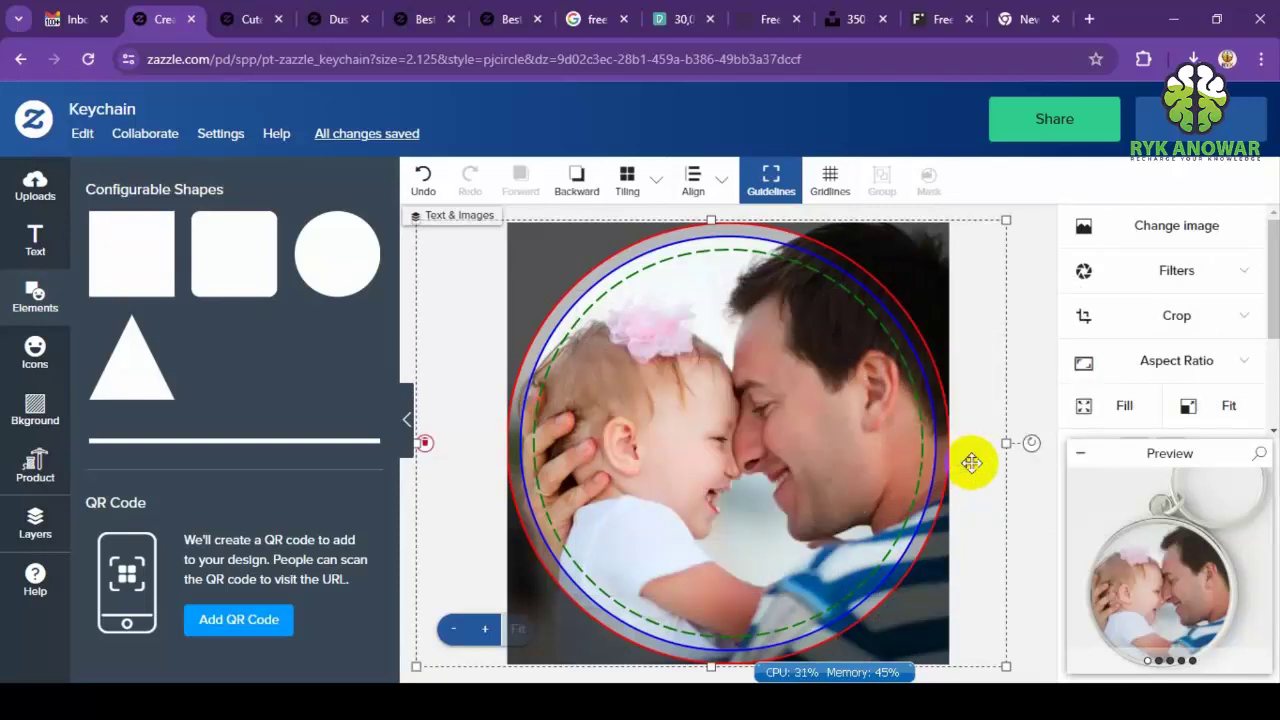
# Send the father-and-baby photo behind the light grey circle and mask the photo with that circle.
pyautogui.rightClick(896, 282)
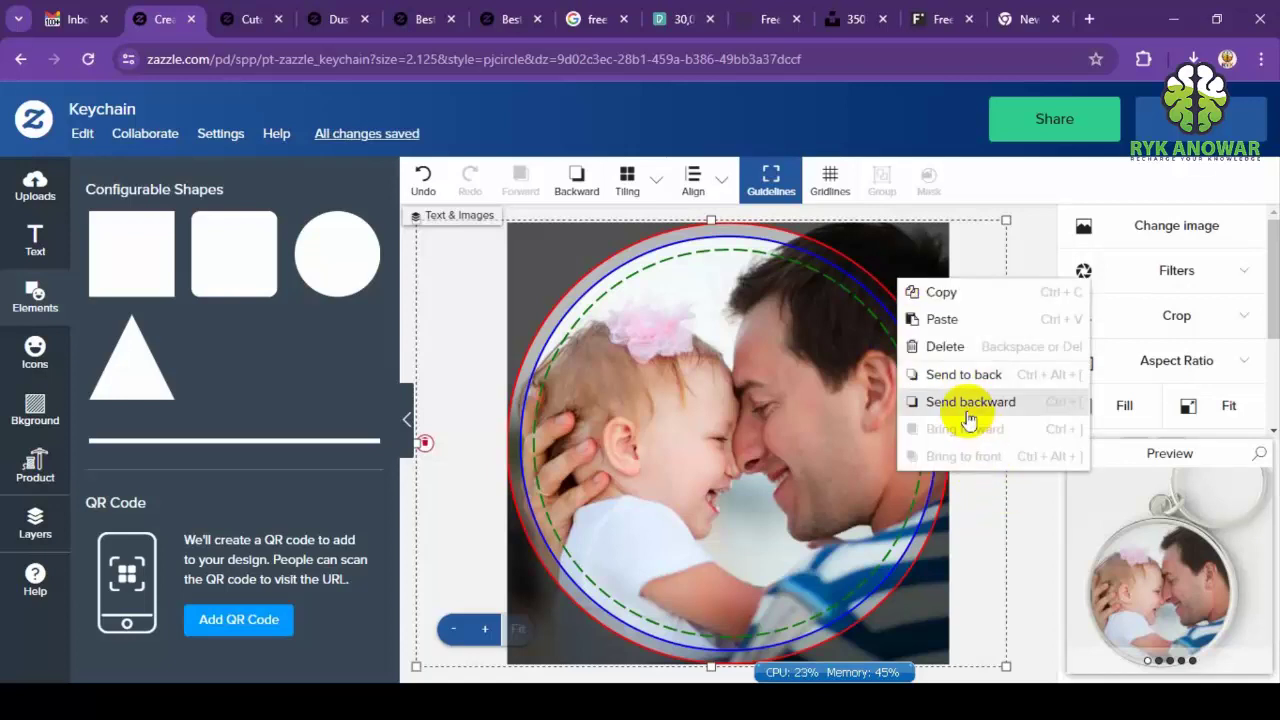
pyautogui.click(963, 376)
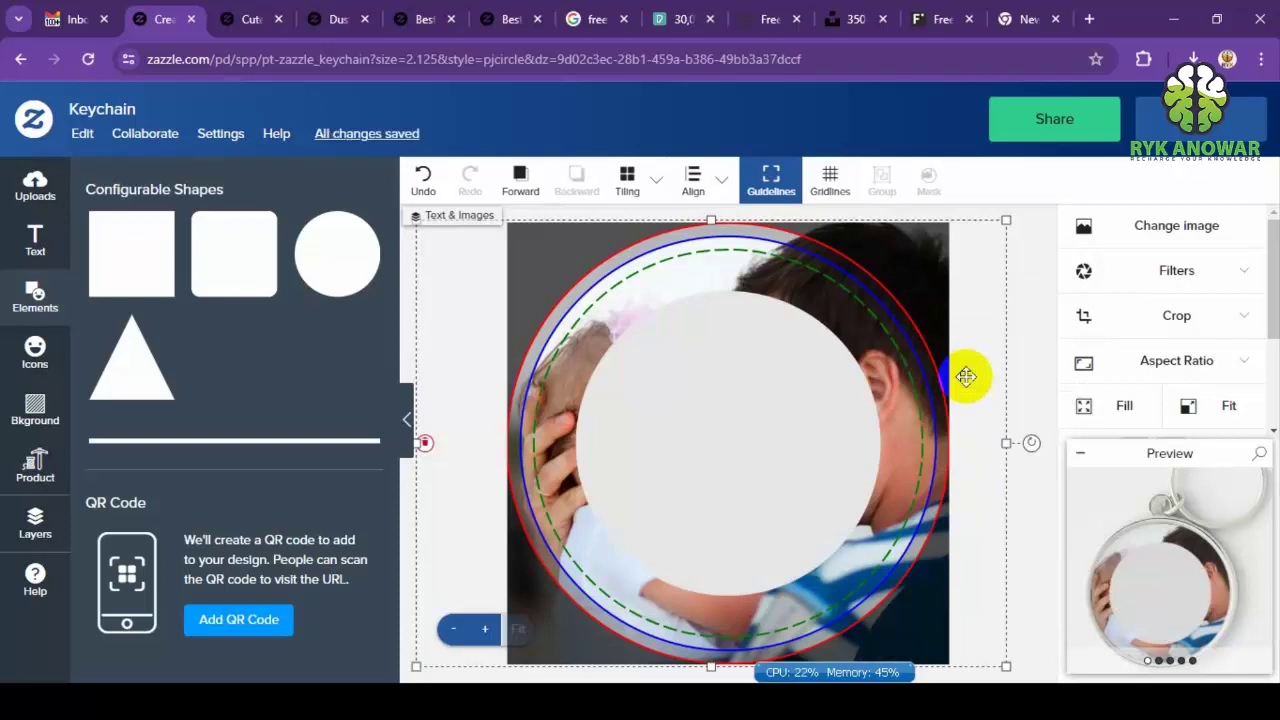
pyautogui.click(734, 443)
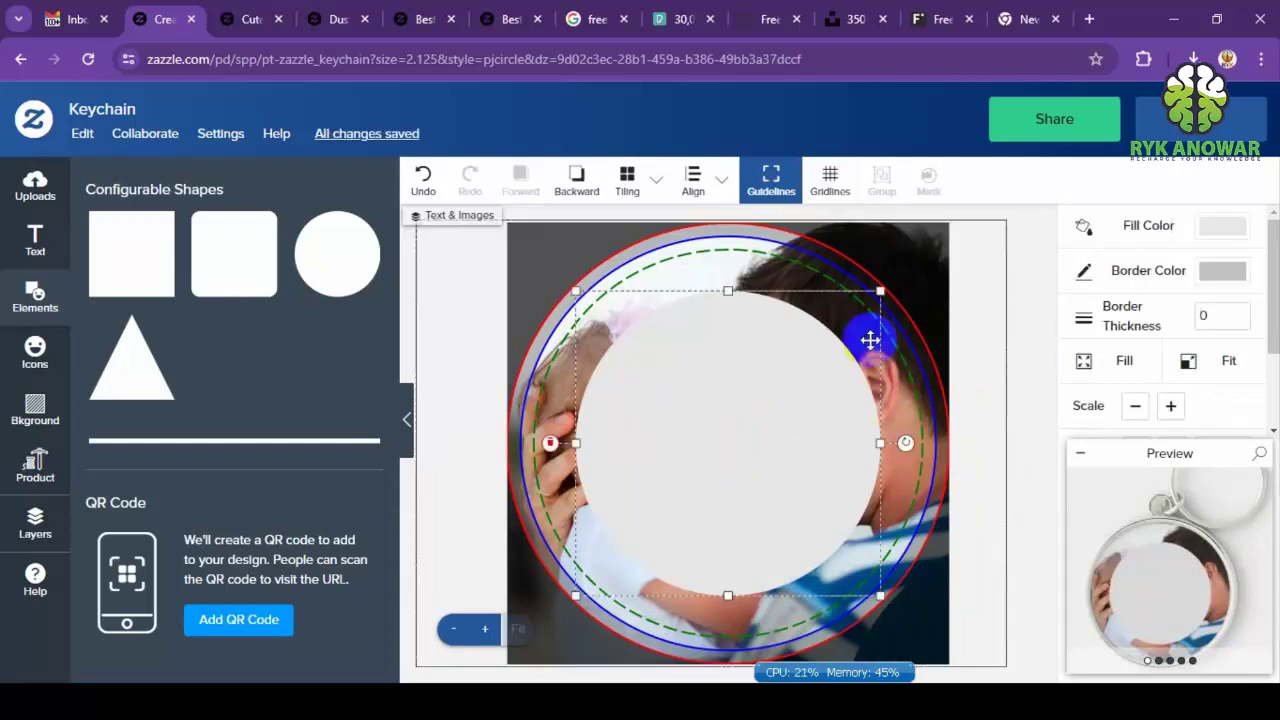
pyautogui.click(922, 265)
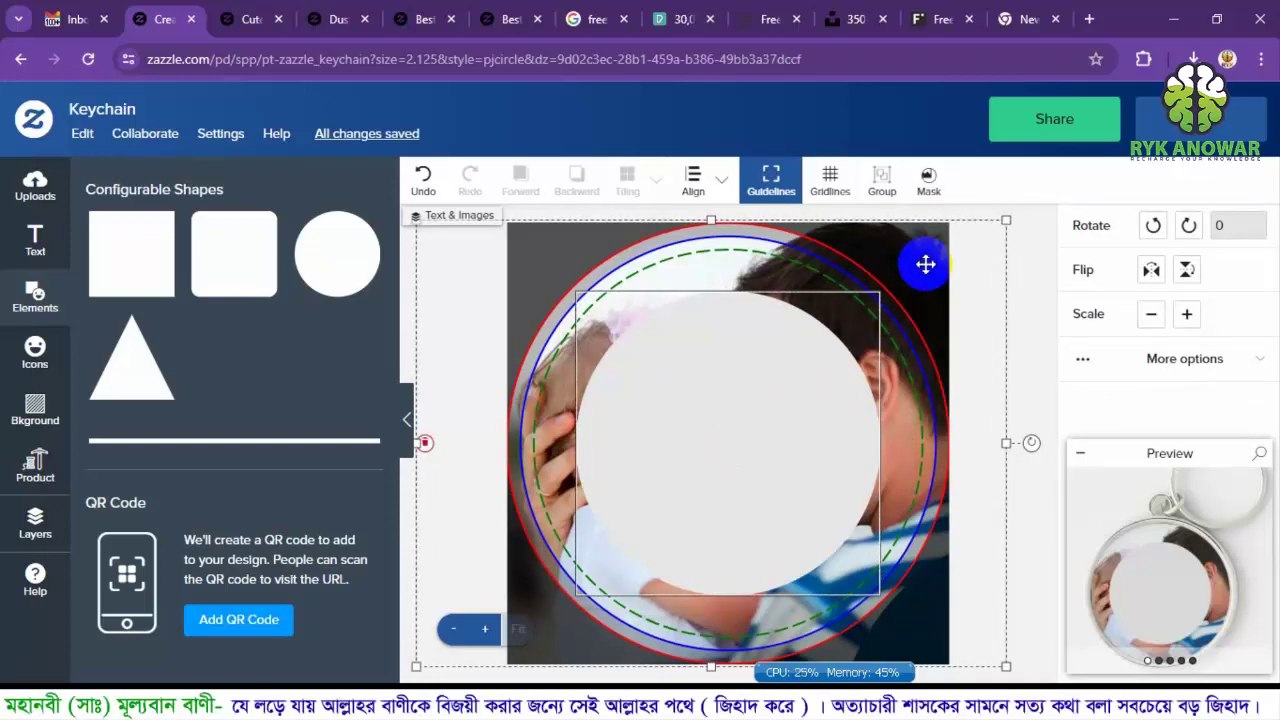
pyautogui.click(929, 182)
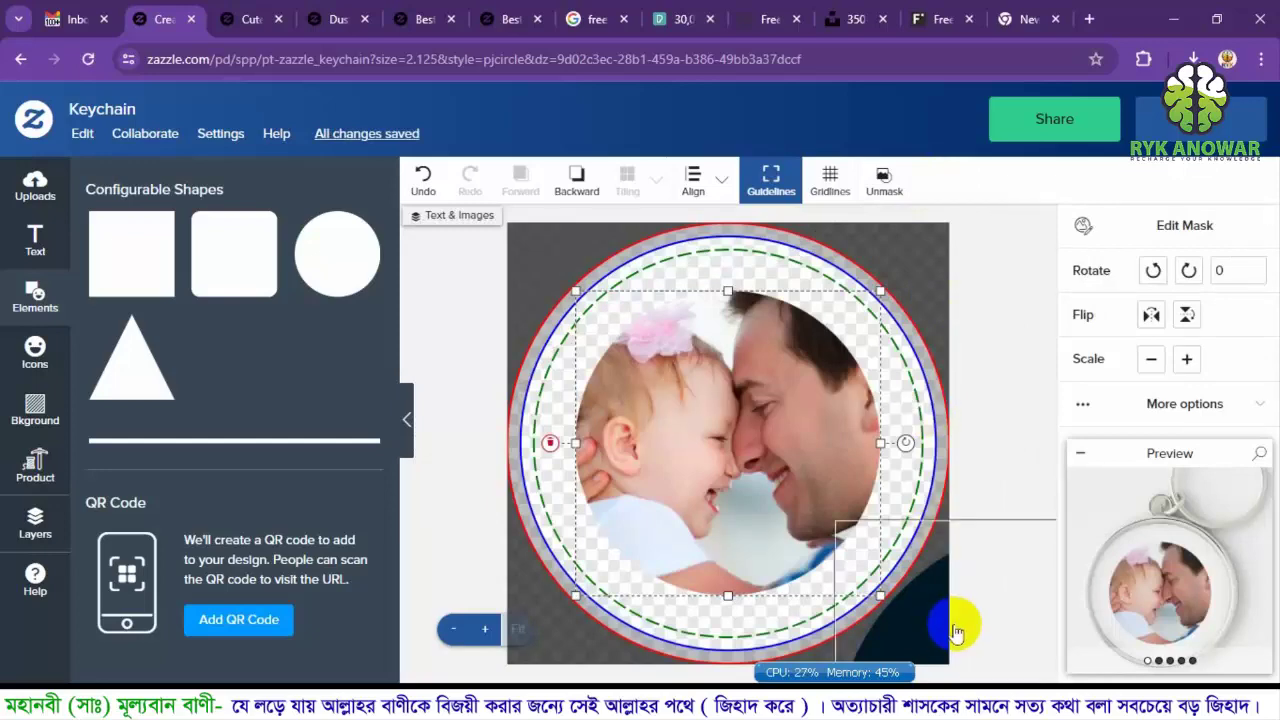
# Center the dark blue circle horizontally and vertically on the artboard and check it in the enlarged product preview.
pyautogui.click(897, 527)
pyautogui.moveTo(897, 527); pyautogui.dragTo(883, 274)
pyautogui.click(697, 178)
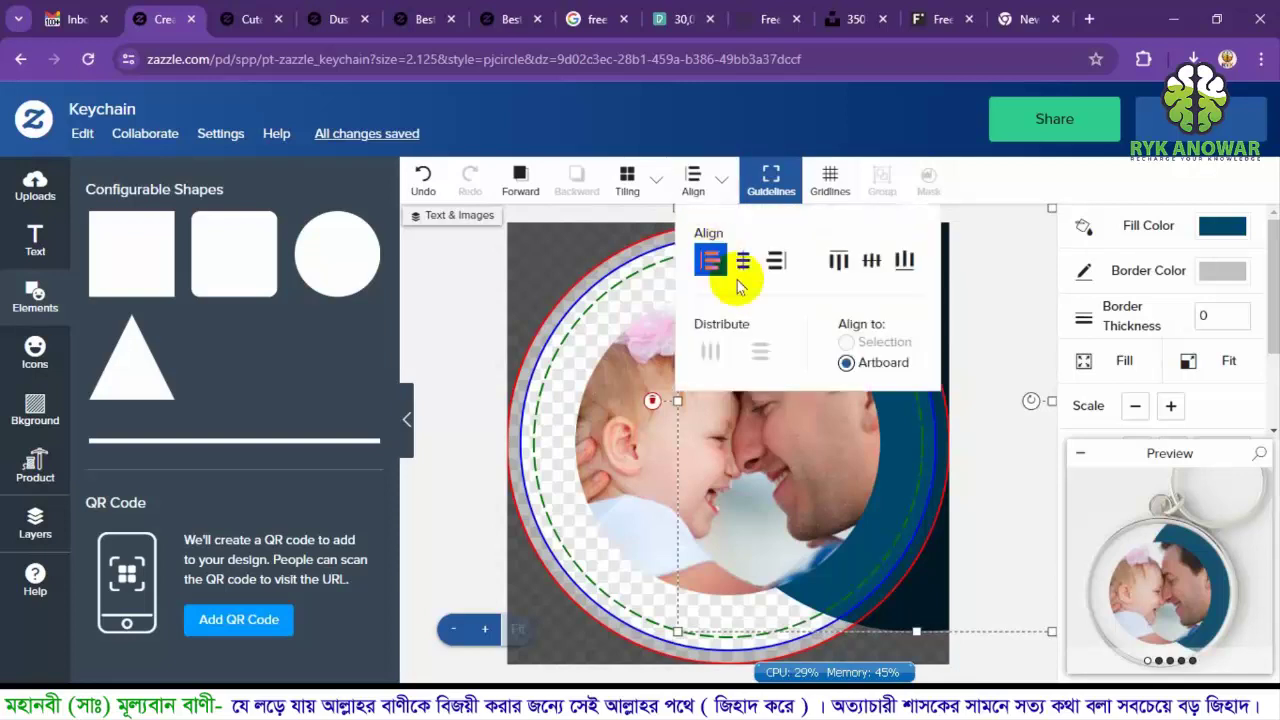
pyautogui.click(871, 260)
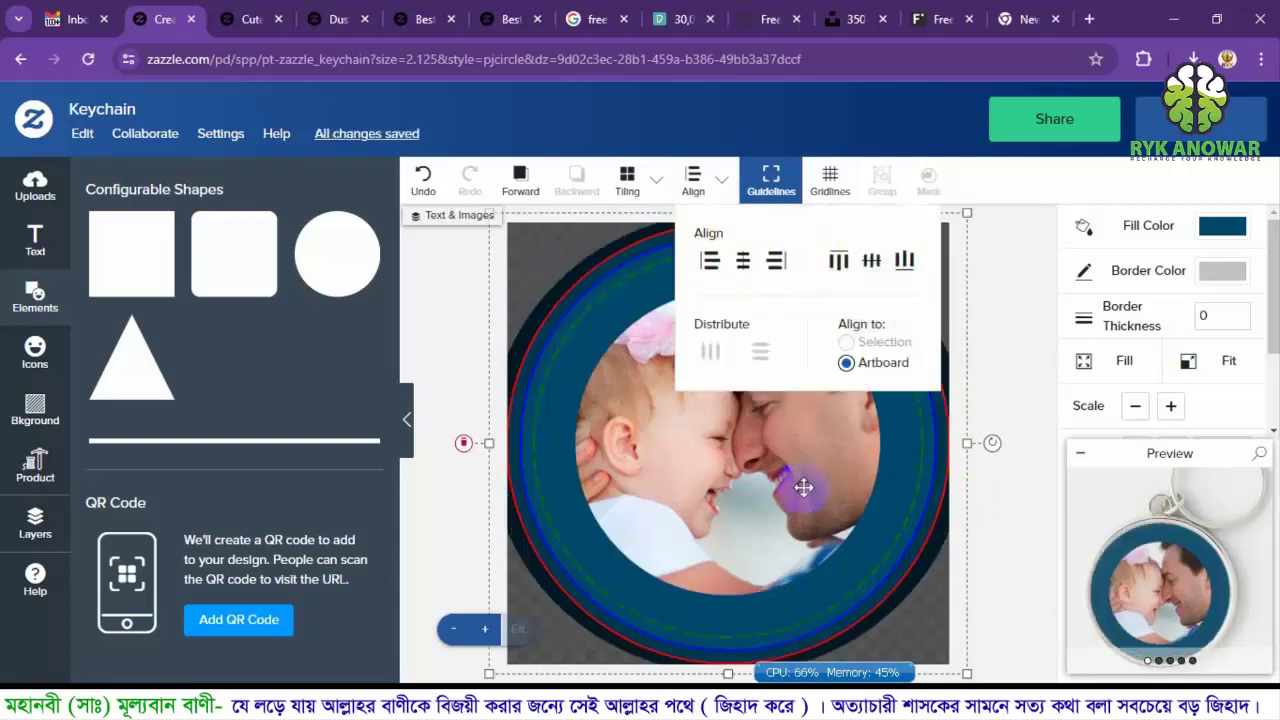
pyautogui.click(1170, 592)
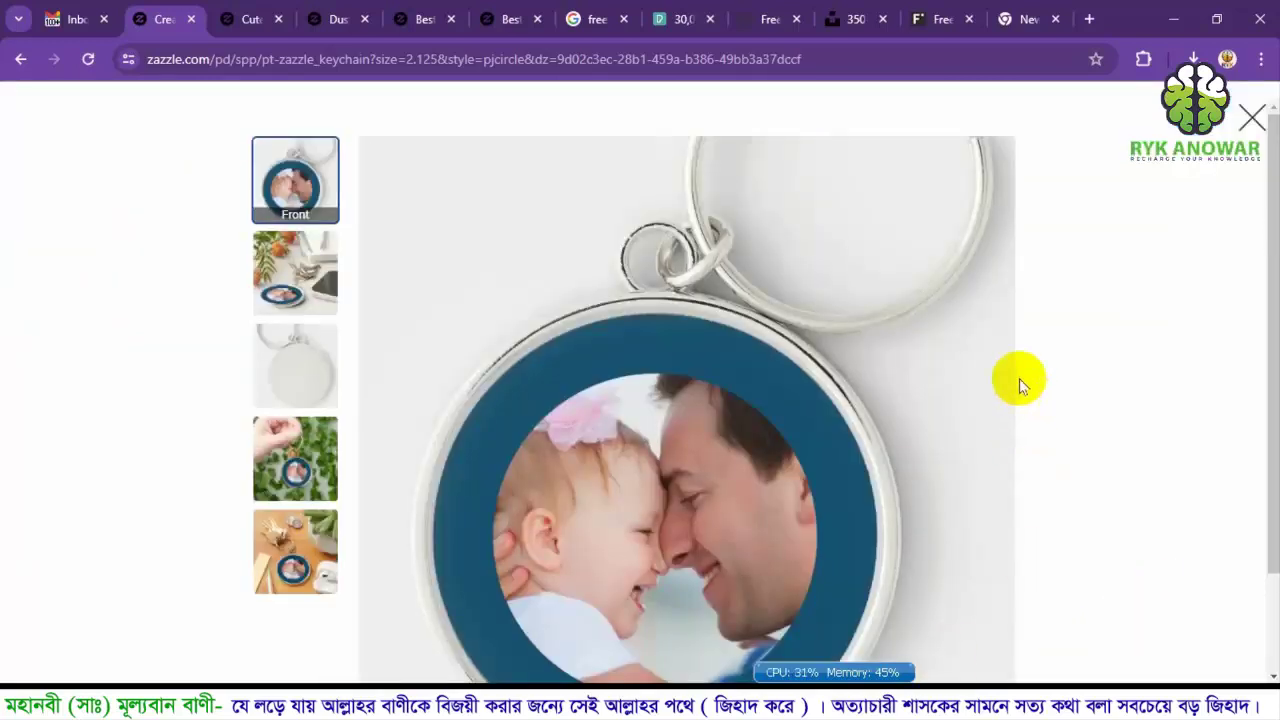
pyautogui.scroll(-1, 1020, 377)
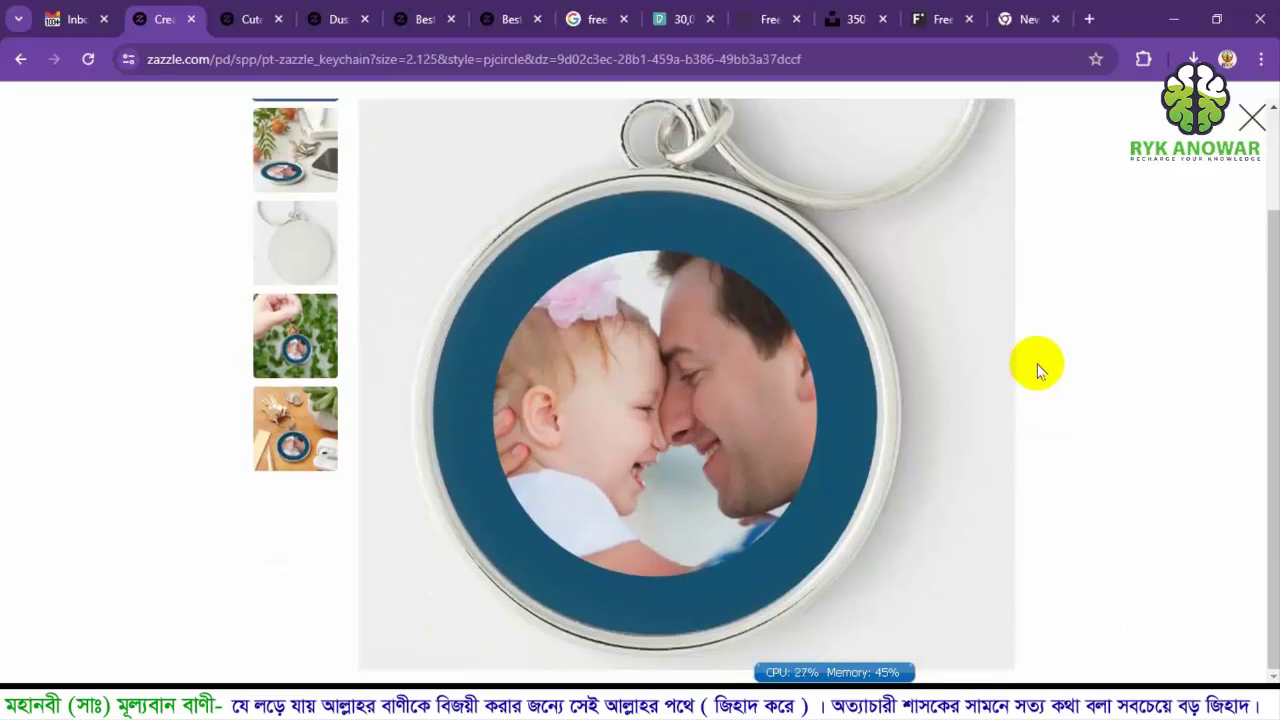
pyautogui.click(1250, 116)
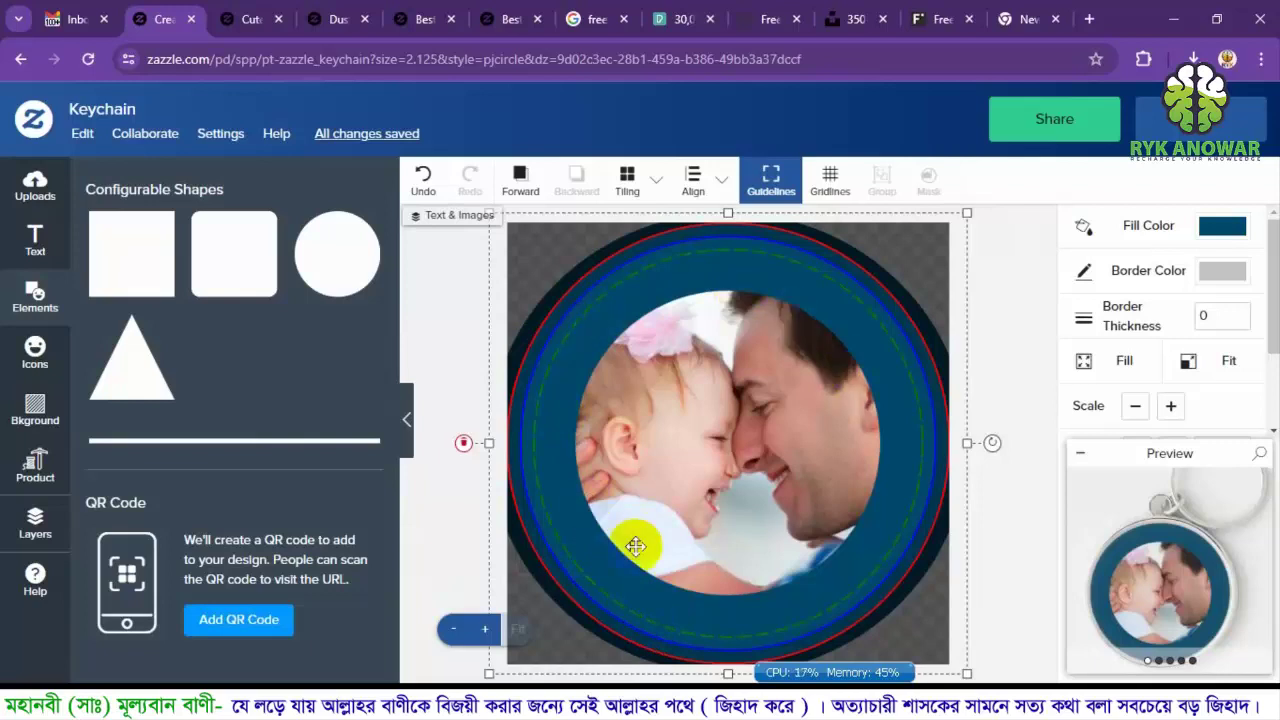
# Fill the dark blue circle with the pink #E082B3 sampled from the baby's flower headband.
pyautogui.click(1220, 228)
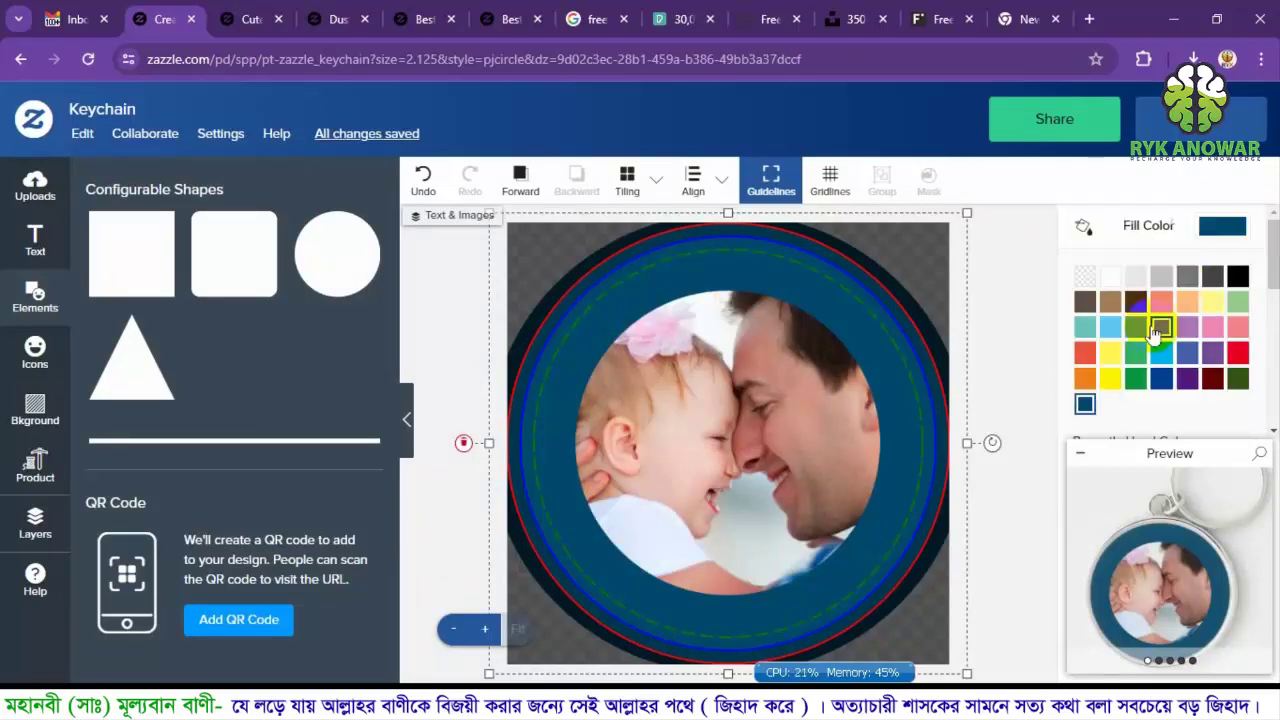
pyautogui.scroll(-3, 1152, 340)
pyautogui.click(1087, 331)
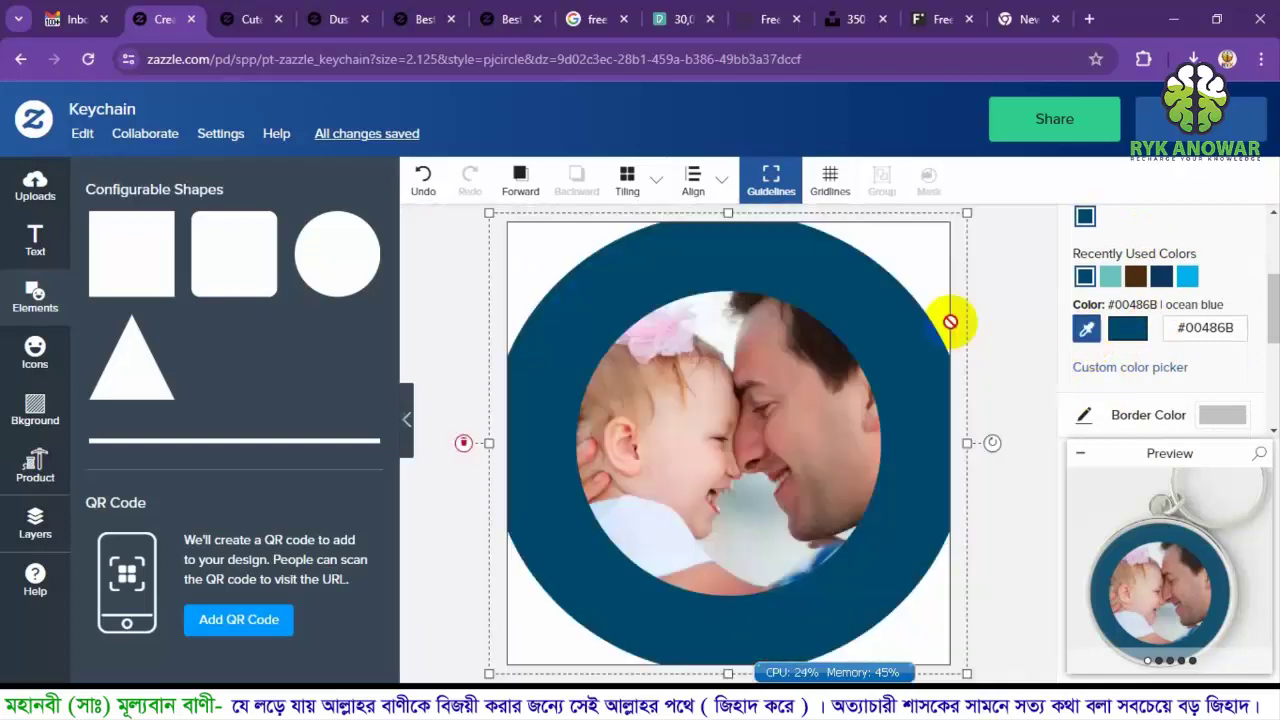
pyautogui.click(700, 386)
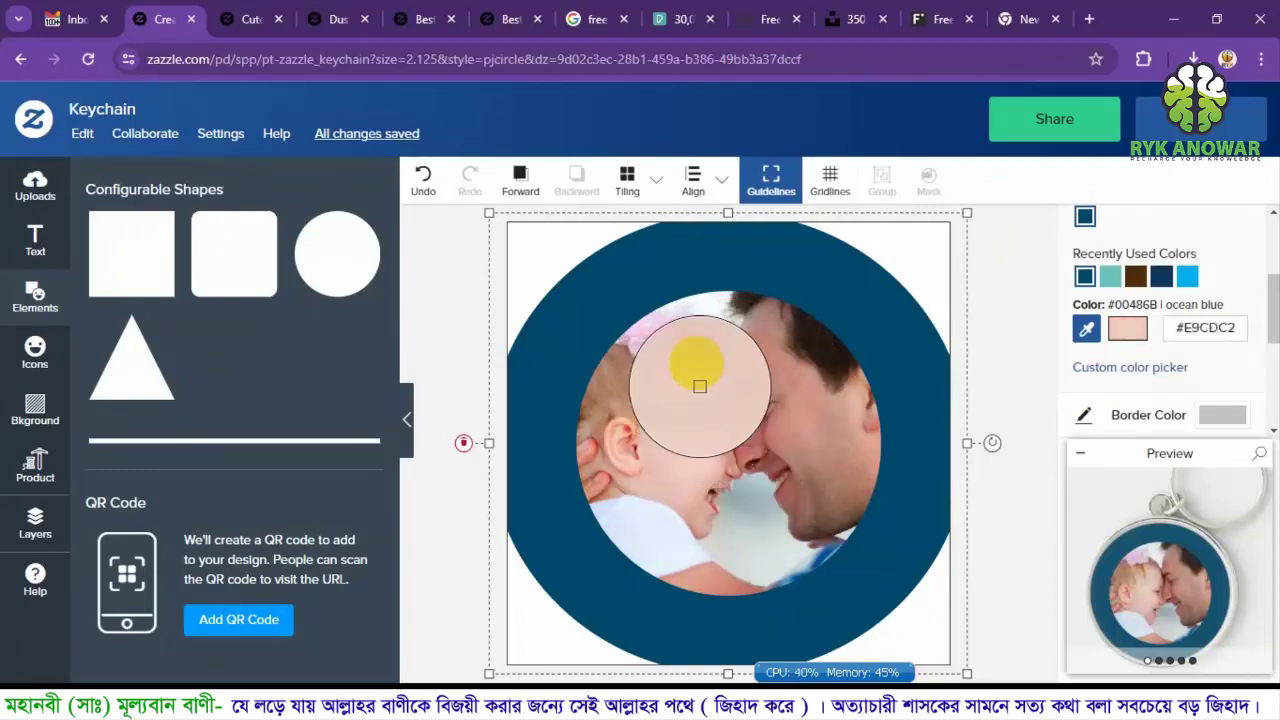
pyautogui.click(652, 337)
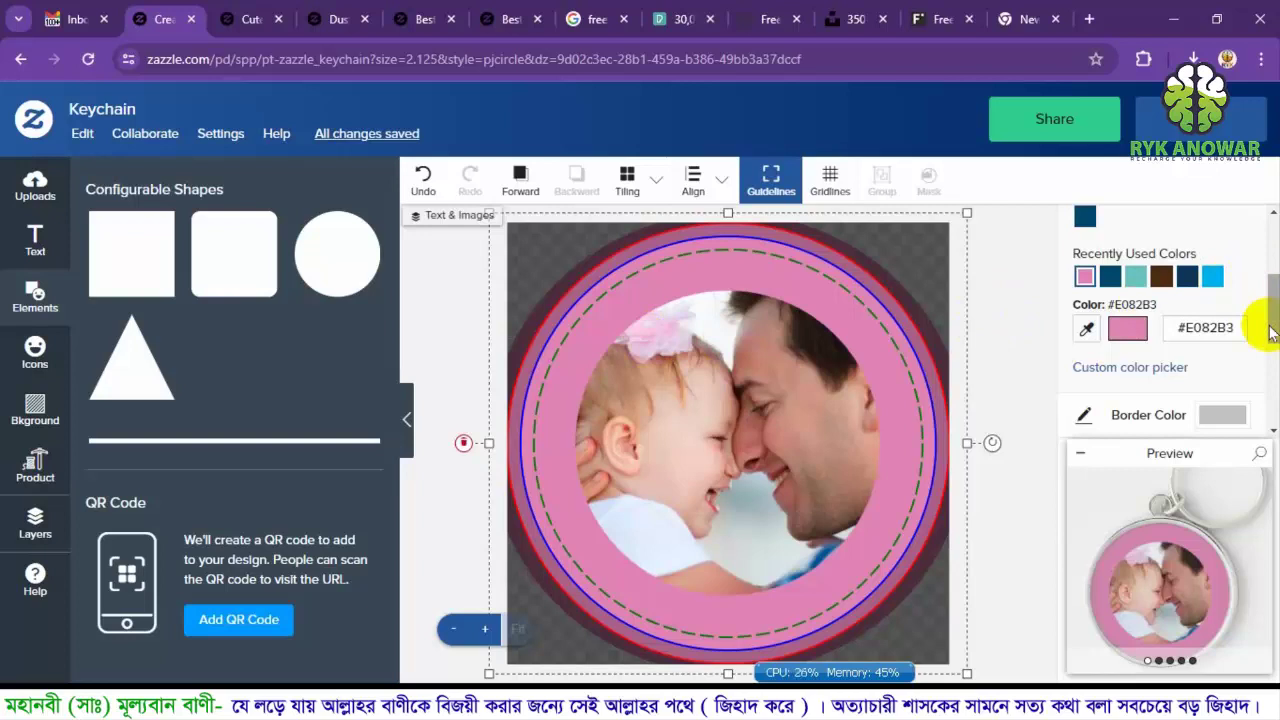
# Set the outer circle's fill color to #000000 and check the keychain in the enlarged product preview.
pyautogui.scroll(2, 1268, 332)
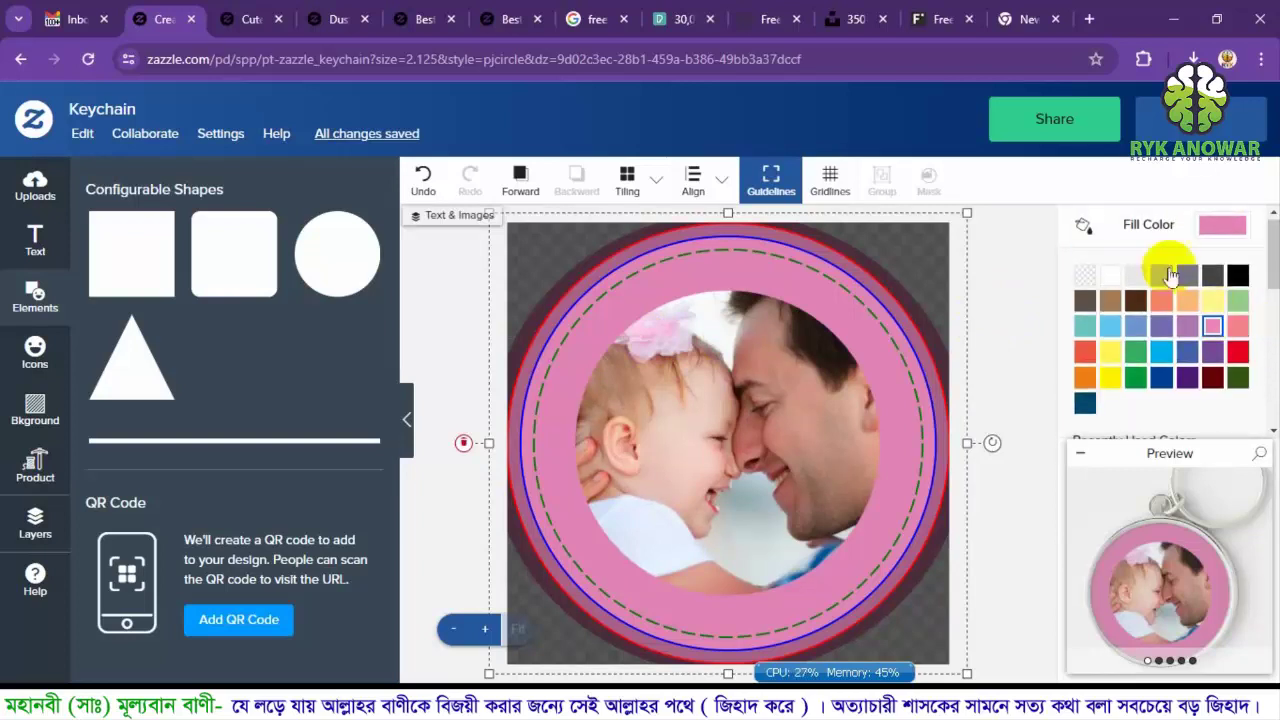
pyautogui.scroll(-1, 1166, 258)
pyautogui.scroll(-1, 1190, 300)
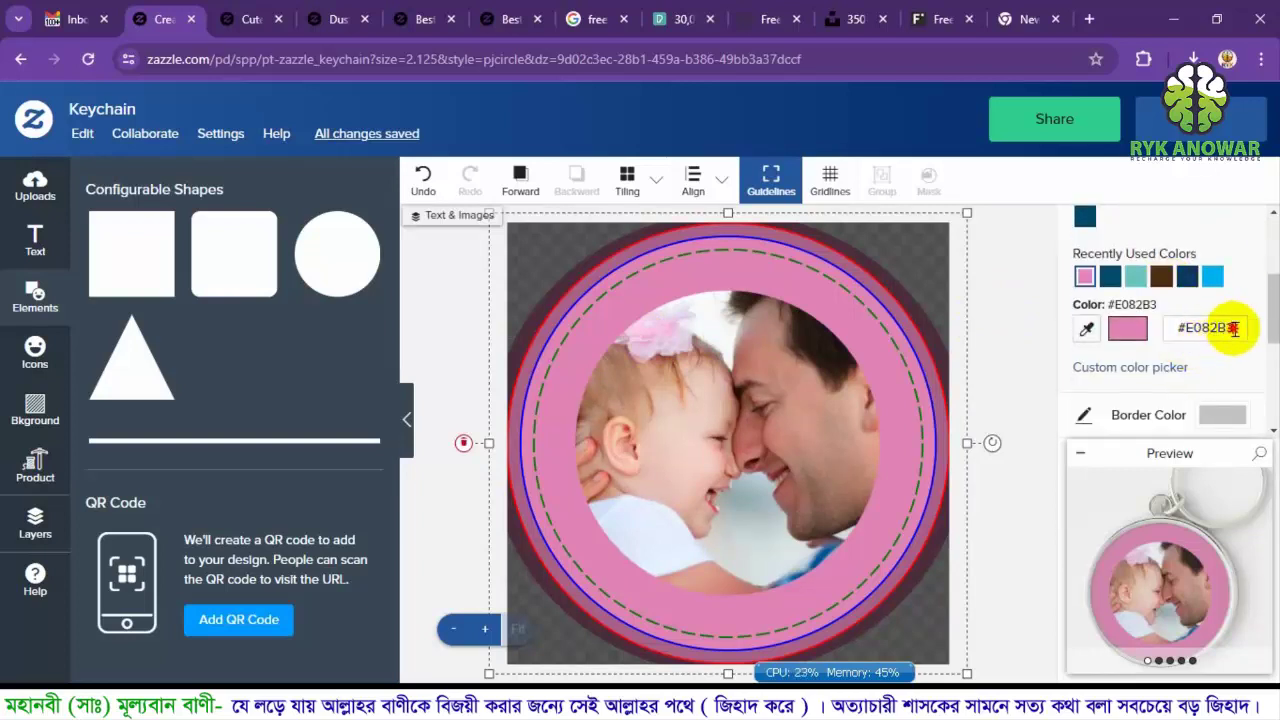
pyautogui.click(1220, 328)
pyautogui.write('#00000')
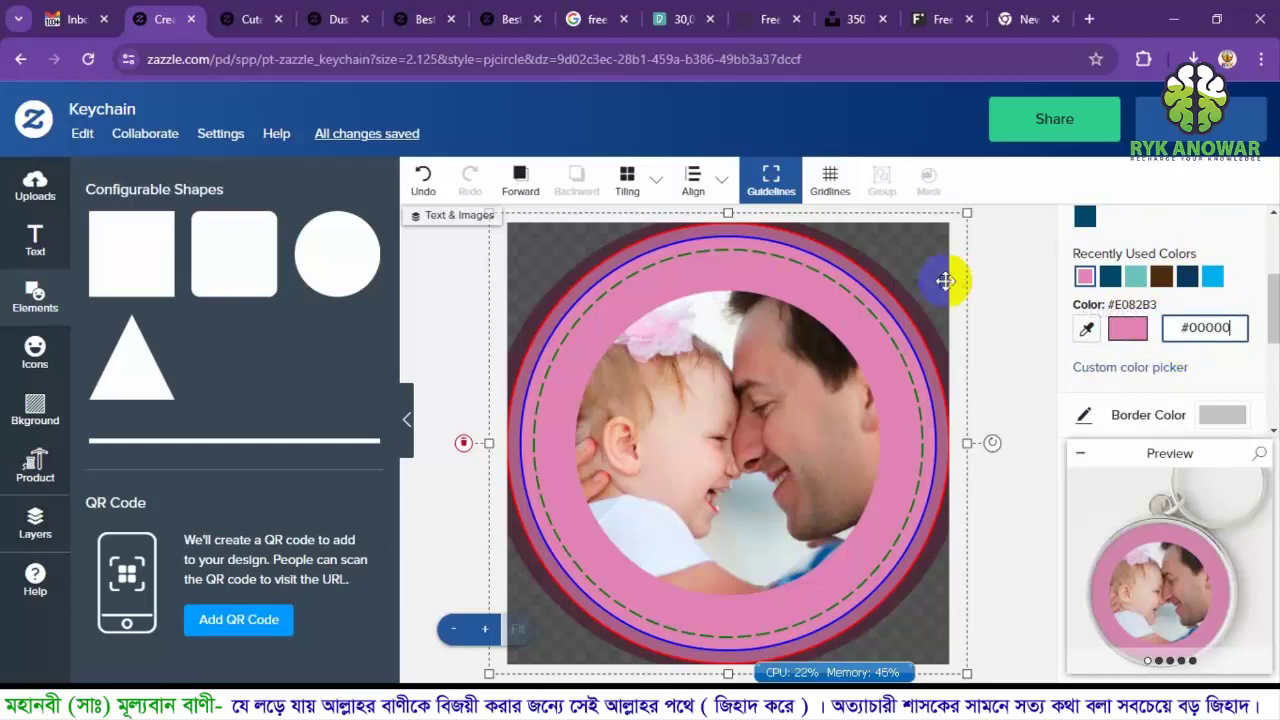
pyautogui.write('0')
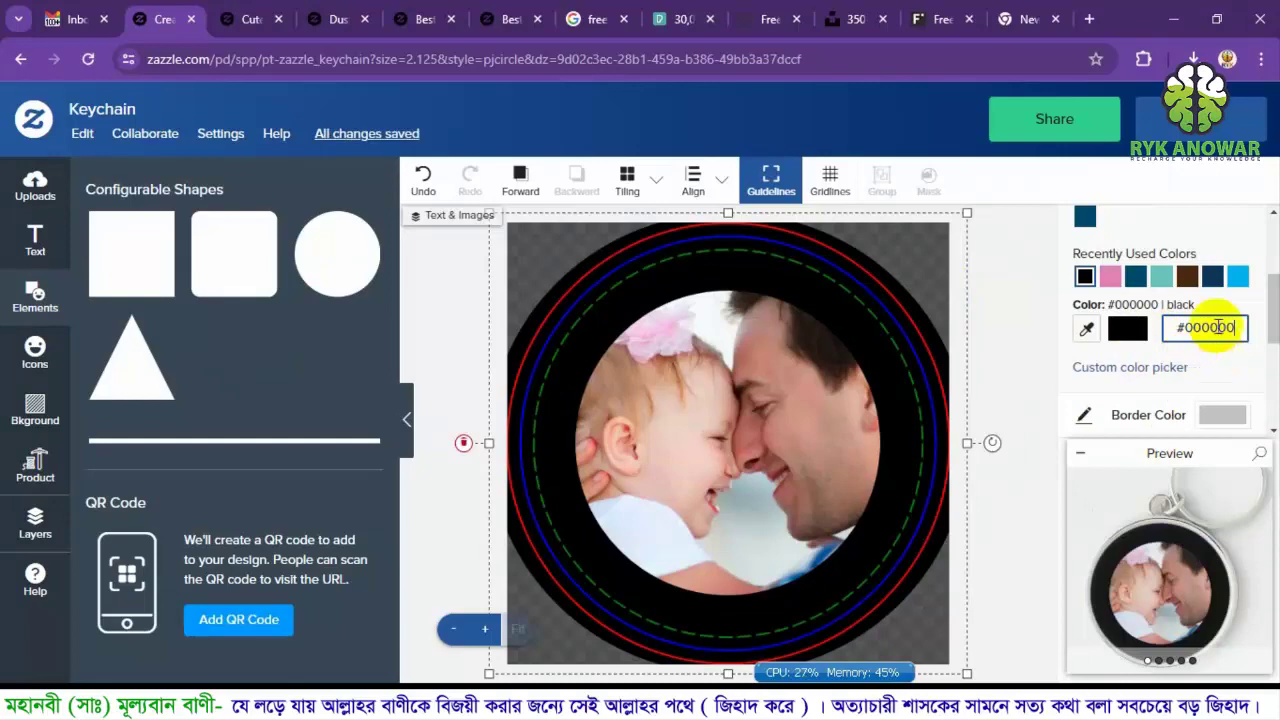
pyautogui.moveTo(1266, 280); pyautogui.dragTo(1275, 348)
pyautogui.click(1168, 598)
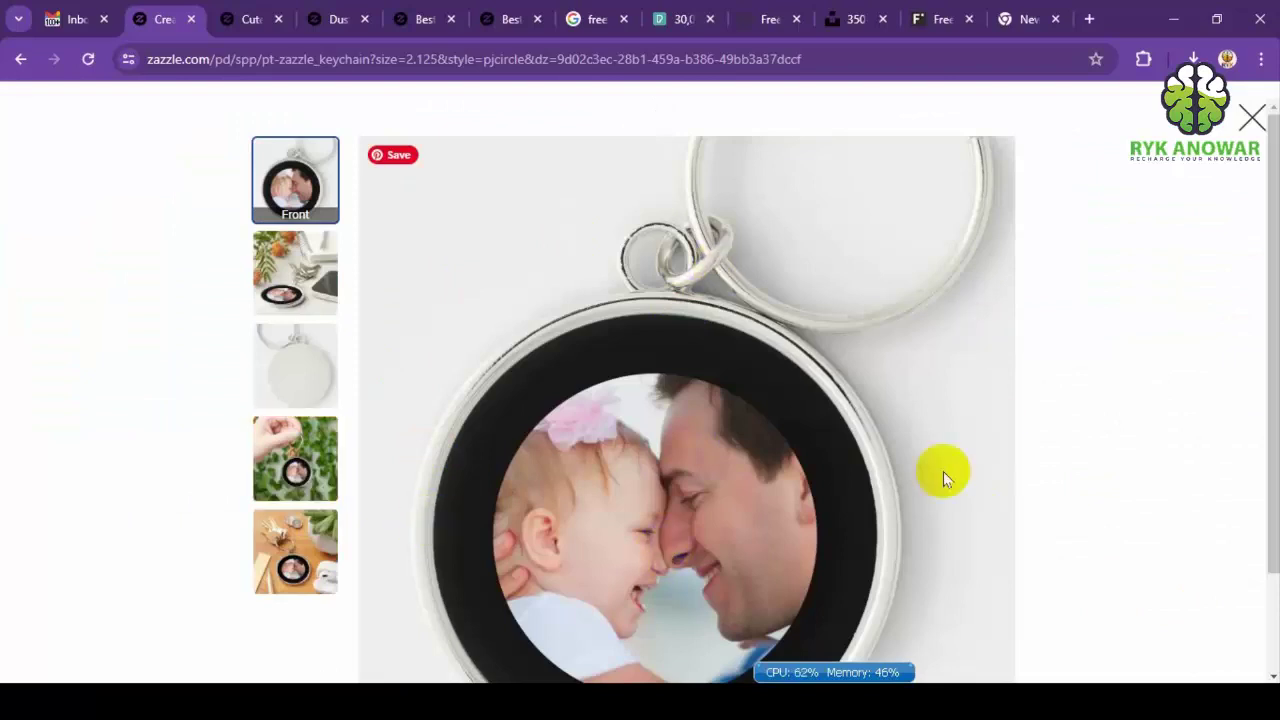
pyautogui.scroll(-1, 943, 471)
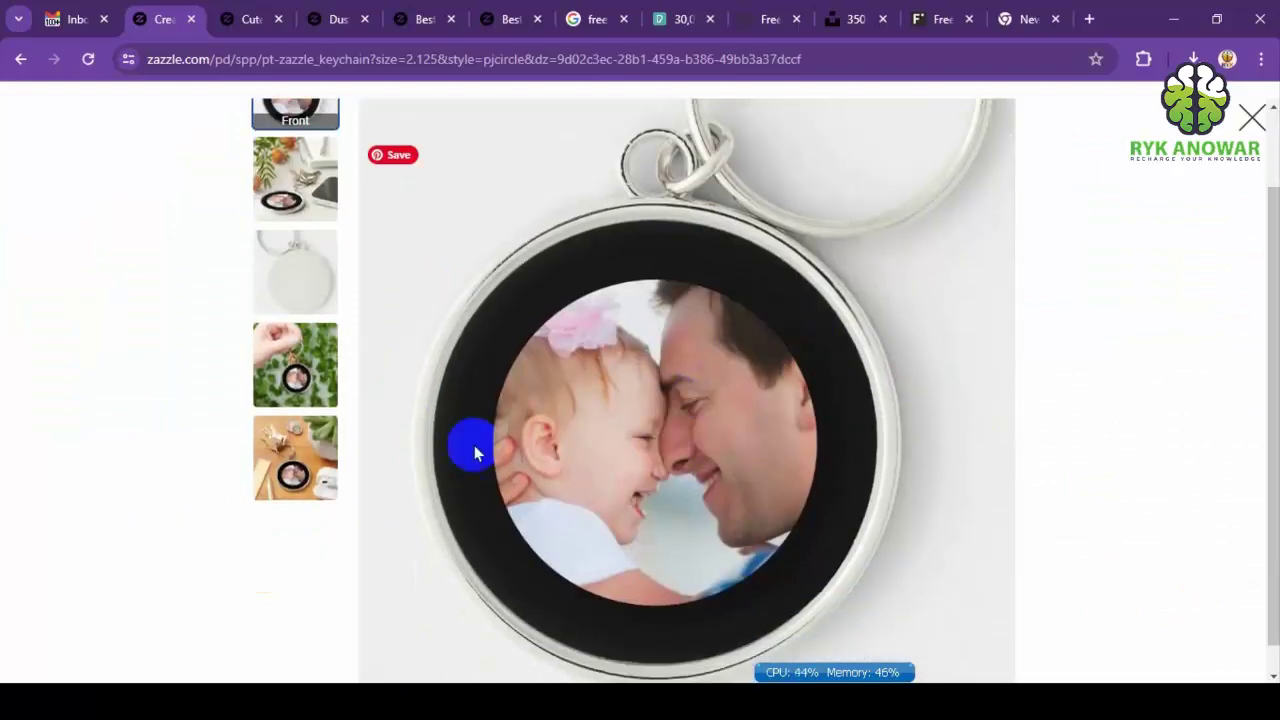
pyautogui.click(1251, 118)
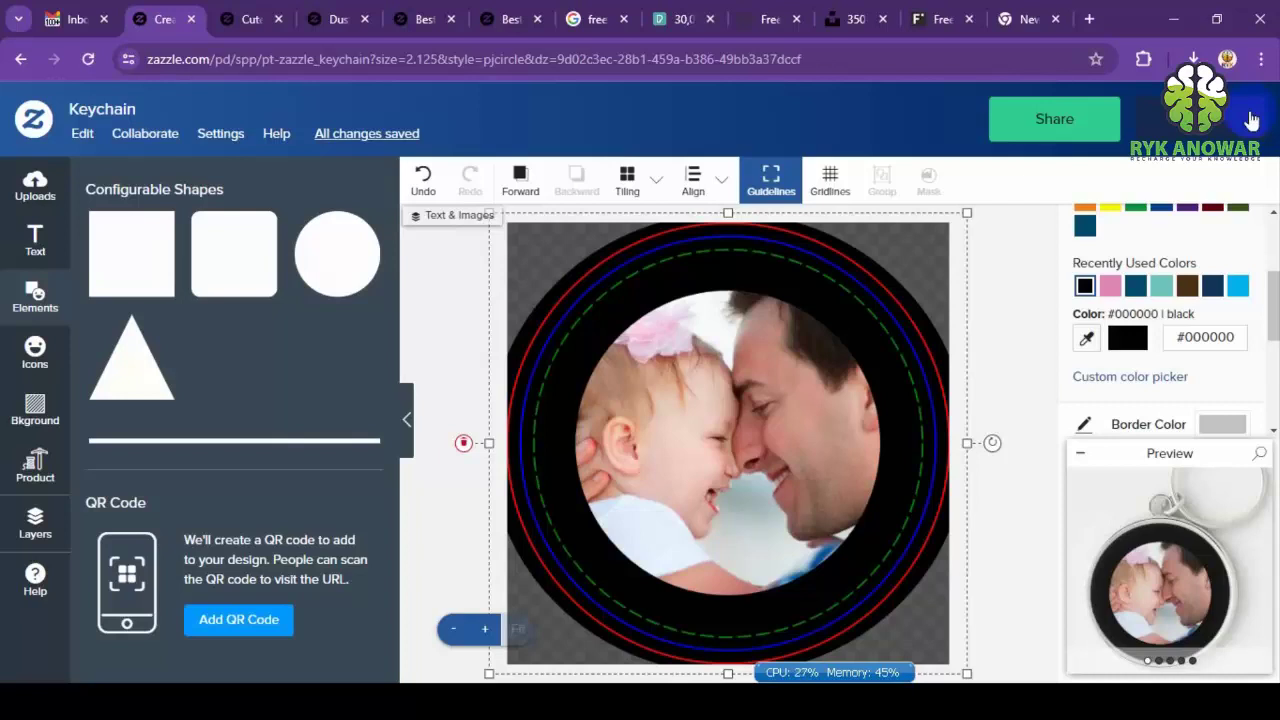
# Search Zazzle for "fathers day keychain" and examine the Black And Gold Happy First Father's Day Photo Keychain design.
pyautogui.click(243, 20)
pyautogui.click(327, 150)
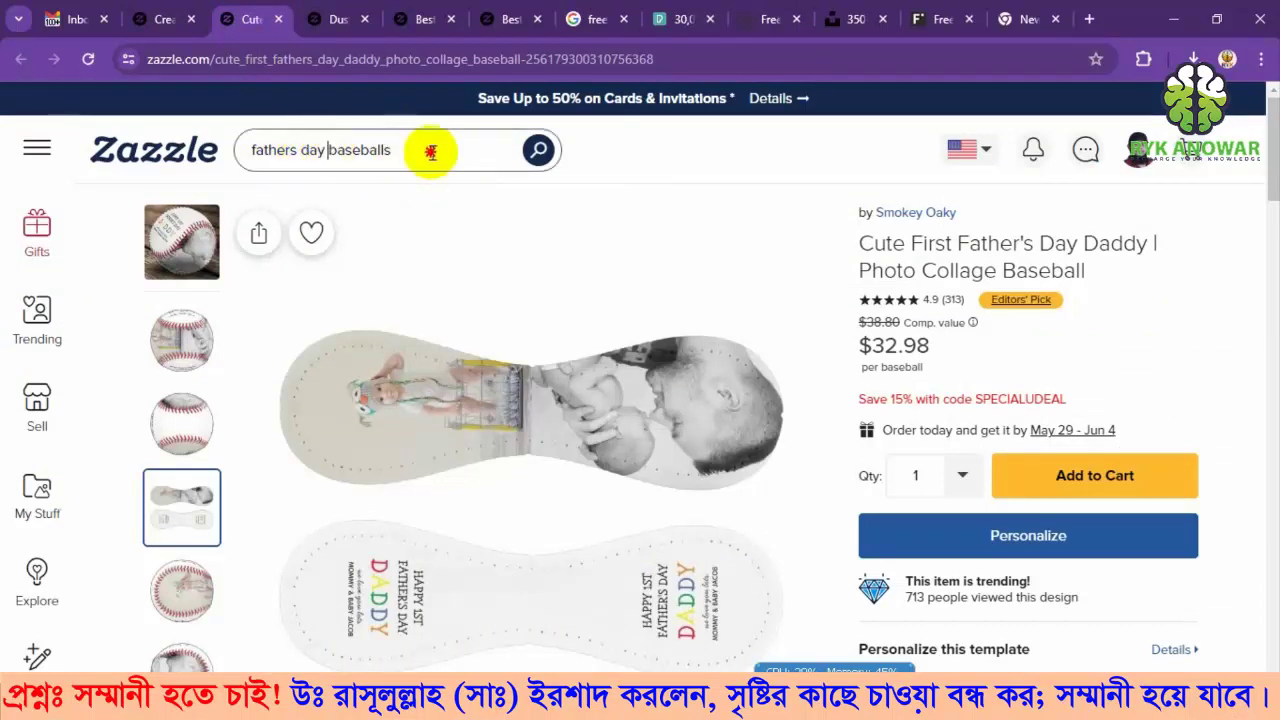
pyautogui.doubleClick(430, 151)
pyautogui.write('keychain')
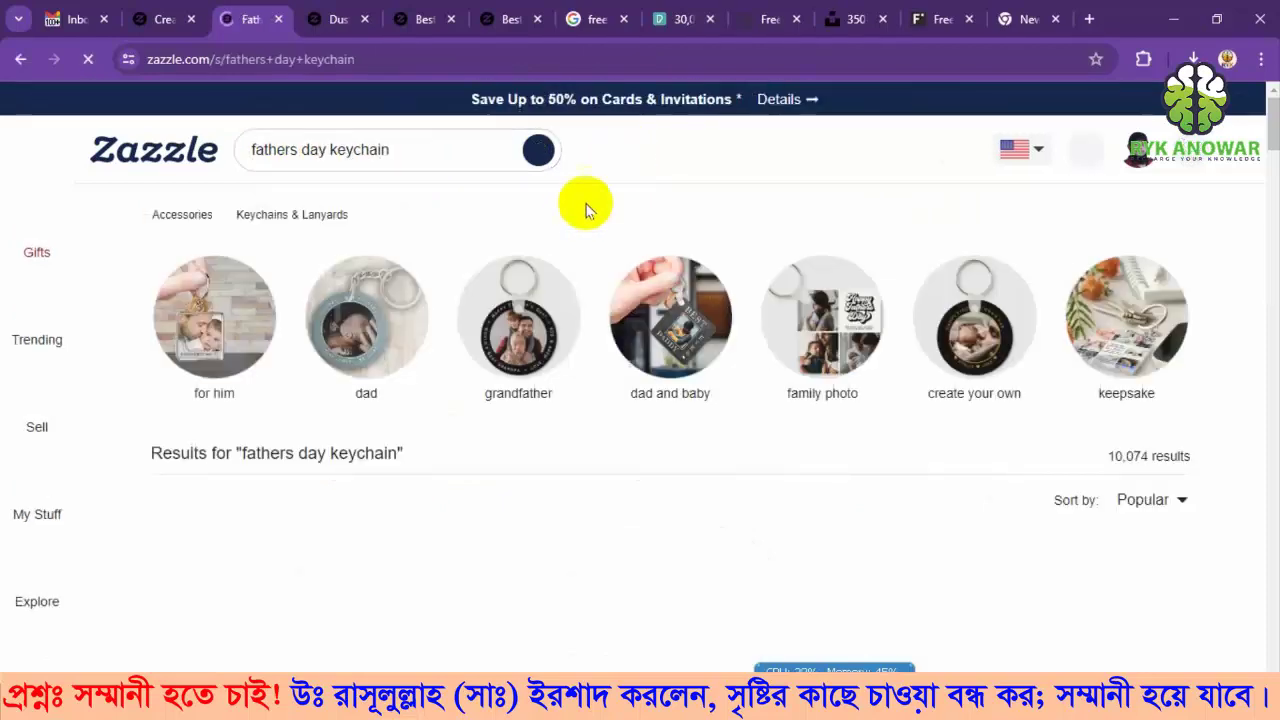
pyautogui.scroll(-3, 581, 207)
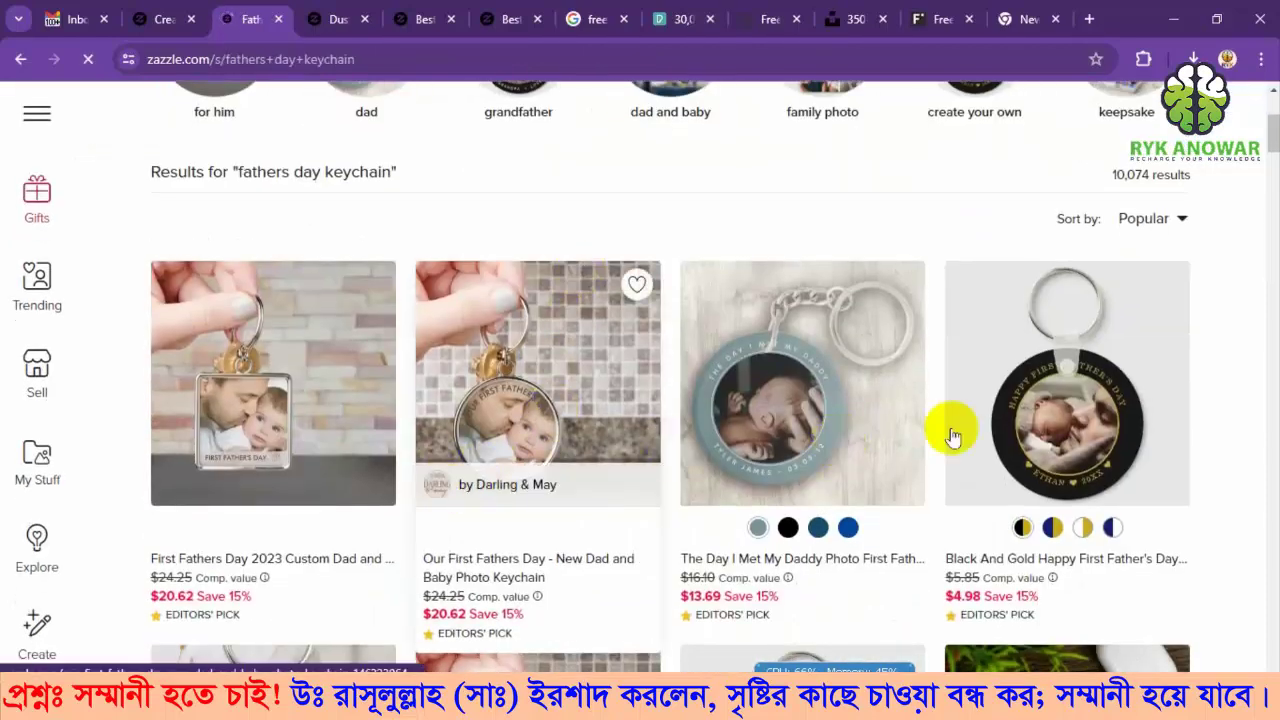
pyautogui.click(1043, 412)
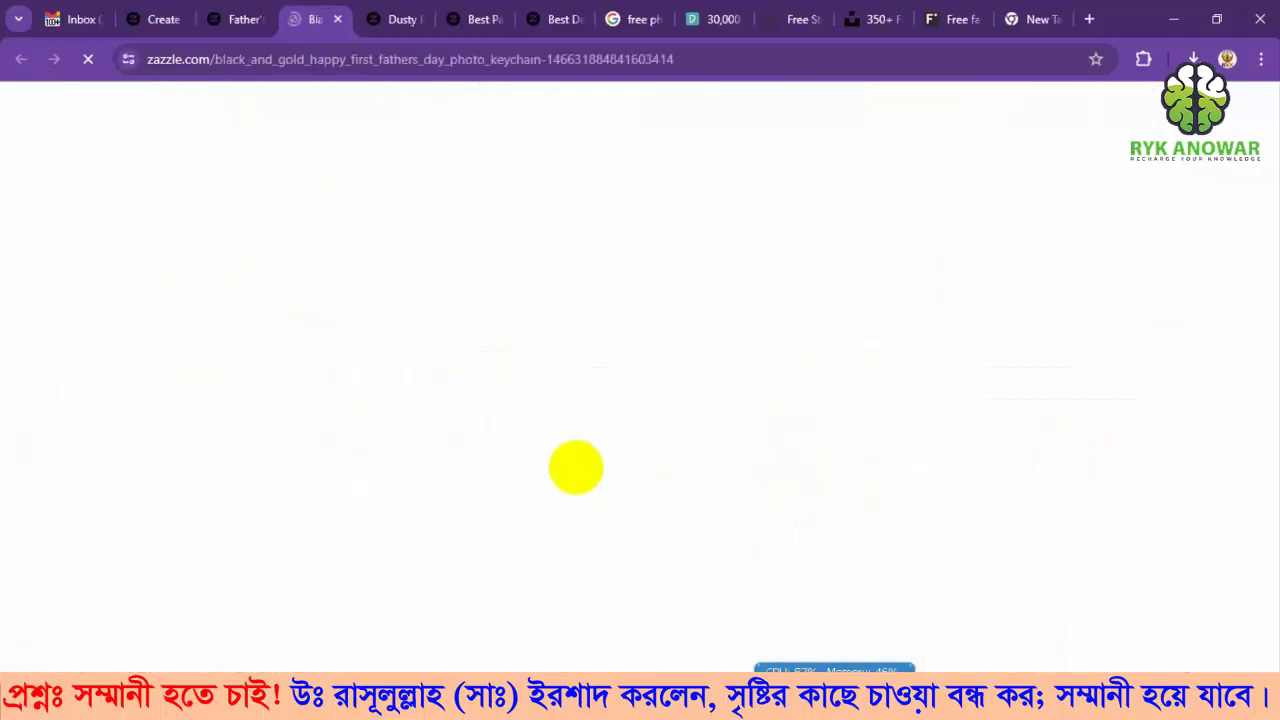
pyautogui.scroll(-1, 520, 300)
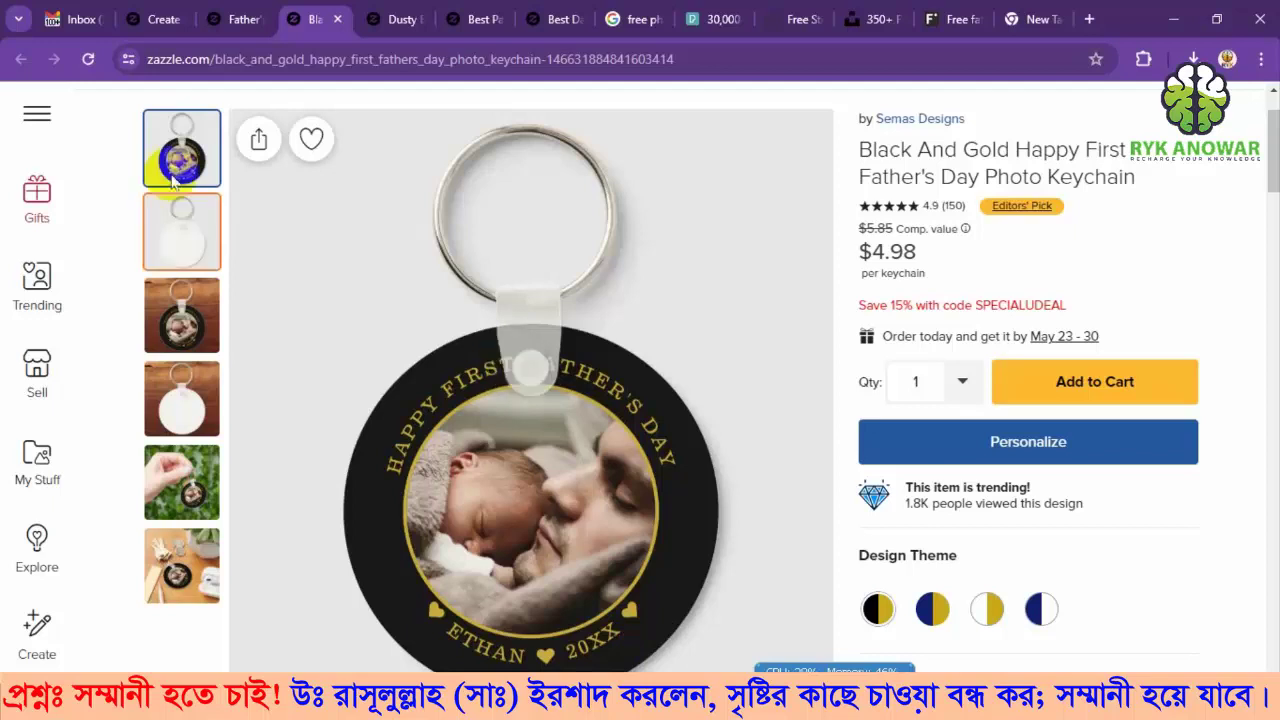
# Return to the keychain design and add the text "HAPPY 1ST FATHERS DAY".
pyautogui.click(145, 17)
pyautogui.click(35, 240)
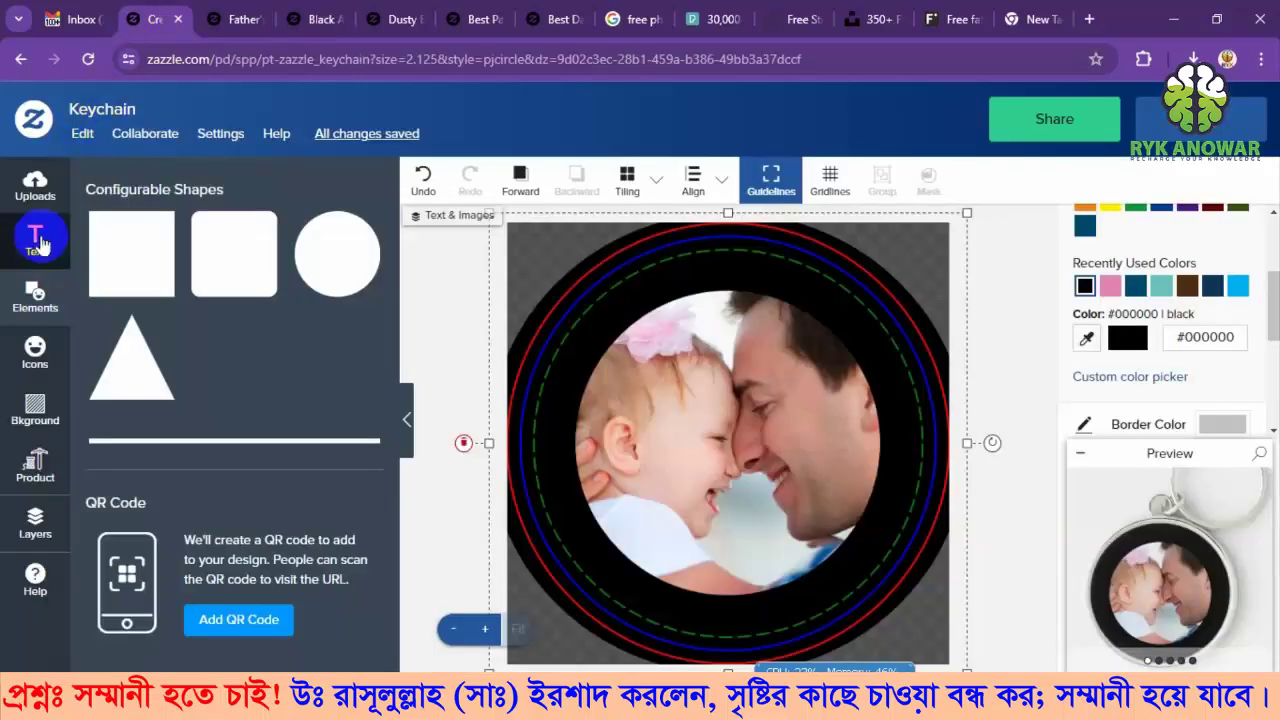
pyautogui.click(237, 205)
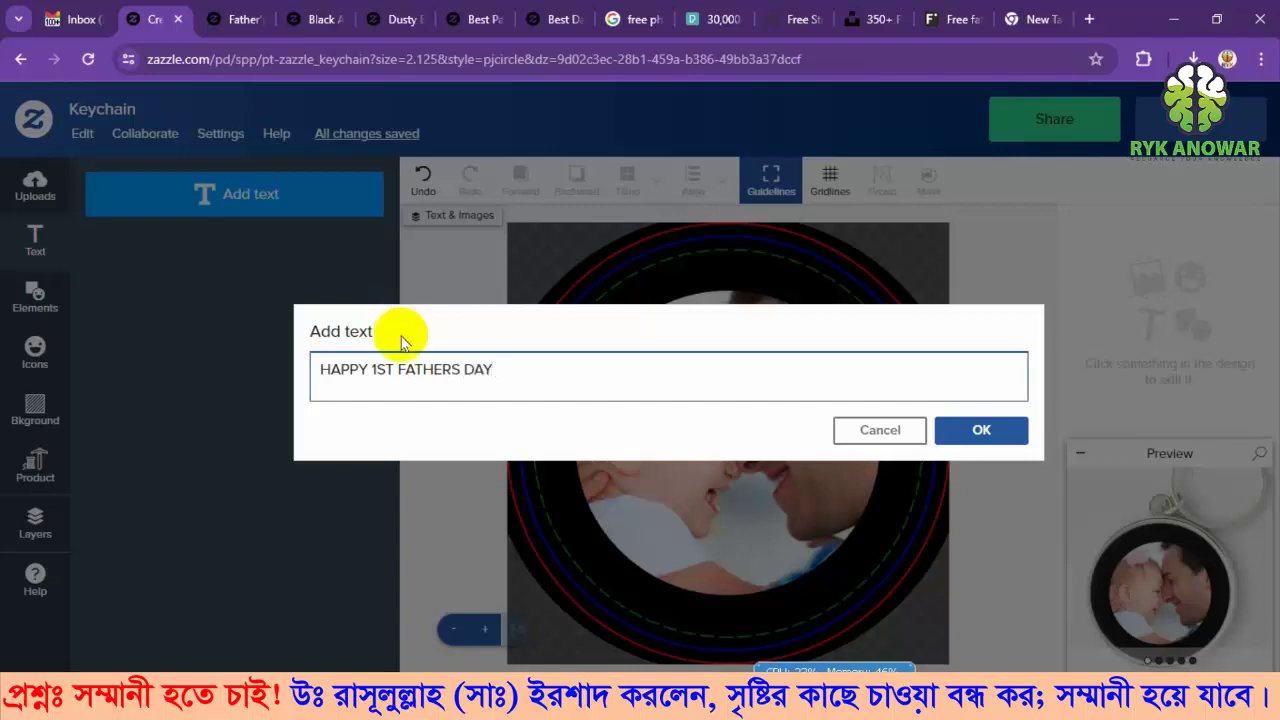
pyautogui.click(997, 432)
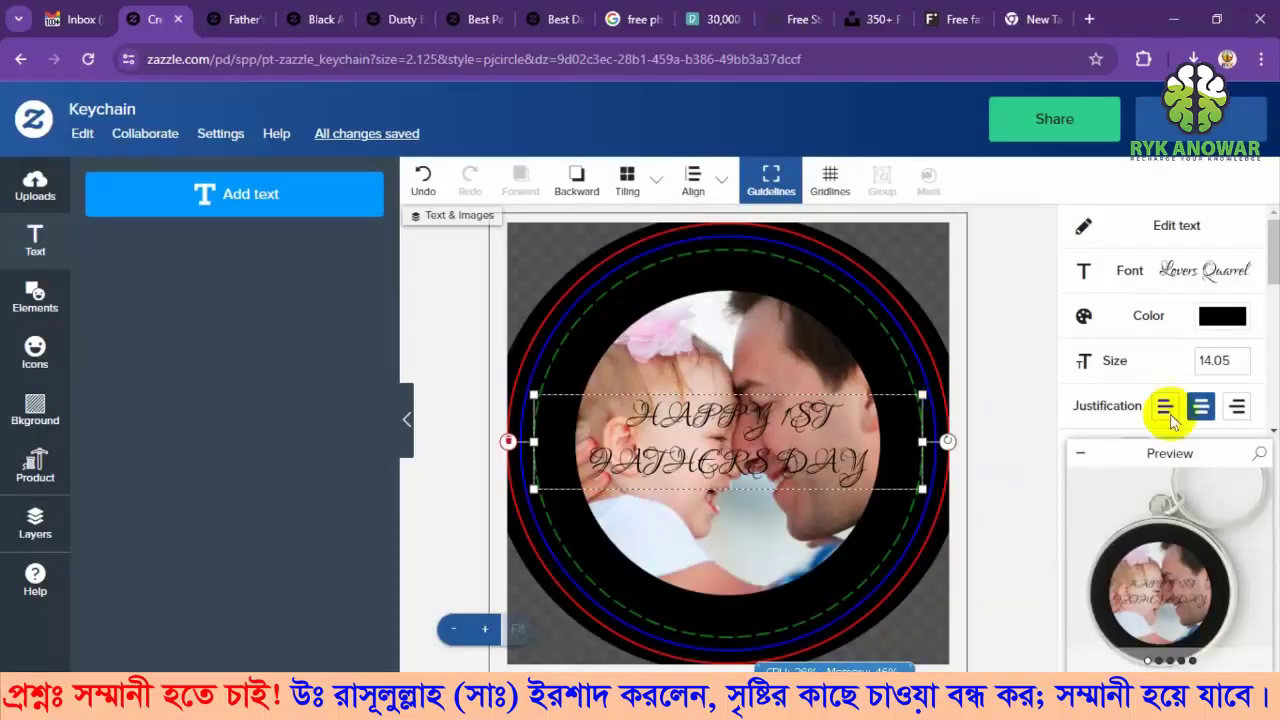
# Set the color of the "HAPPY 1ST FATHERS DAY" text to white.
pyautogui.click(1222, 315)
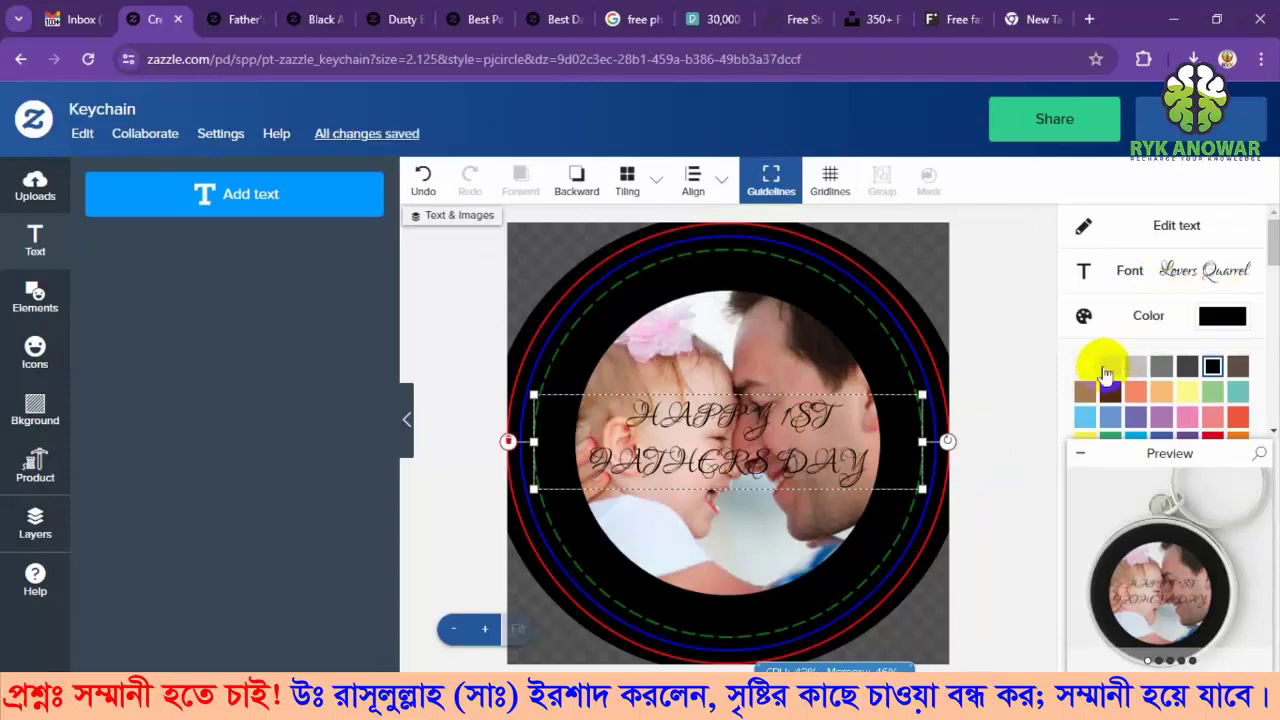
pyautogui.click(1084, 366)
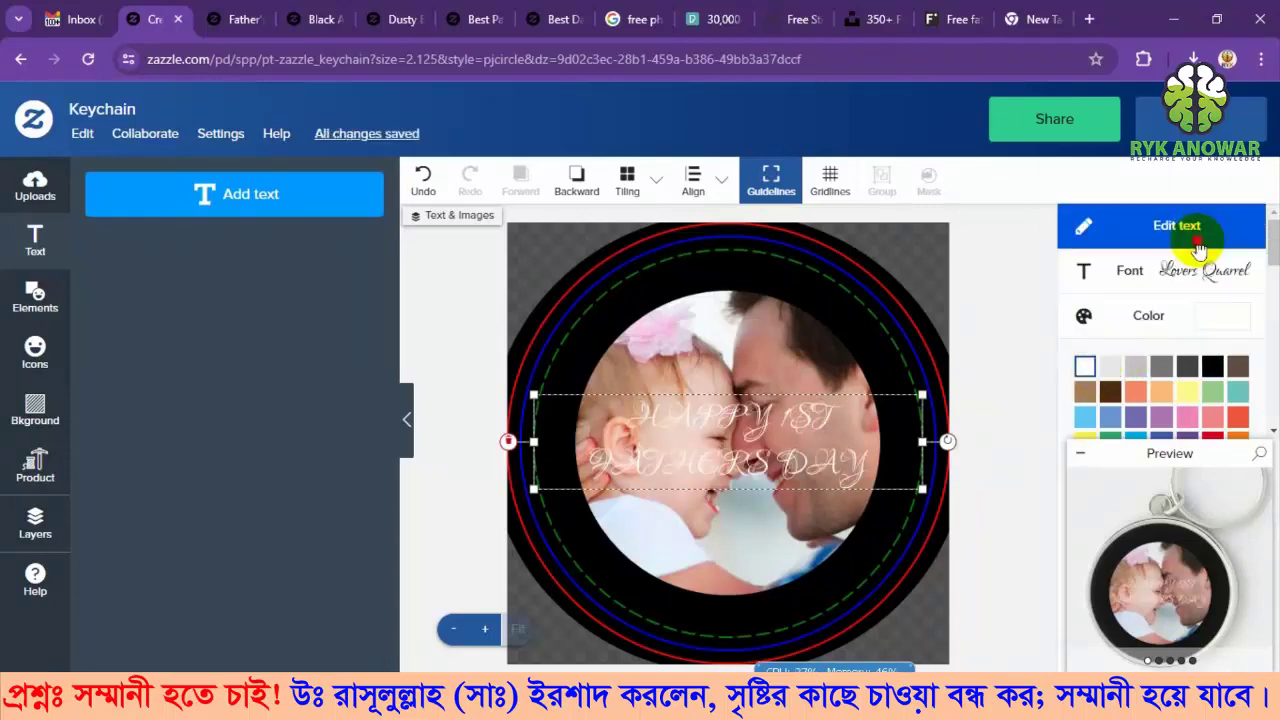
pyautogui.click(1199, 250)
pyautogui.click(905, 430)
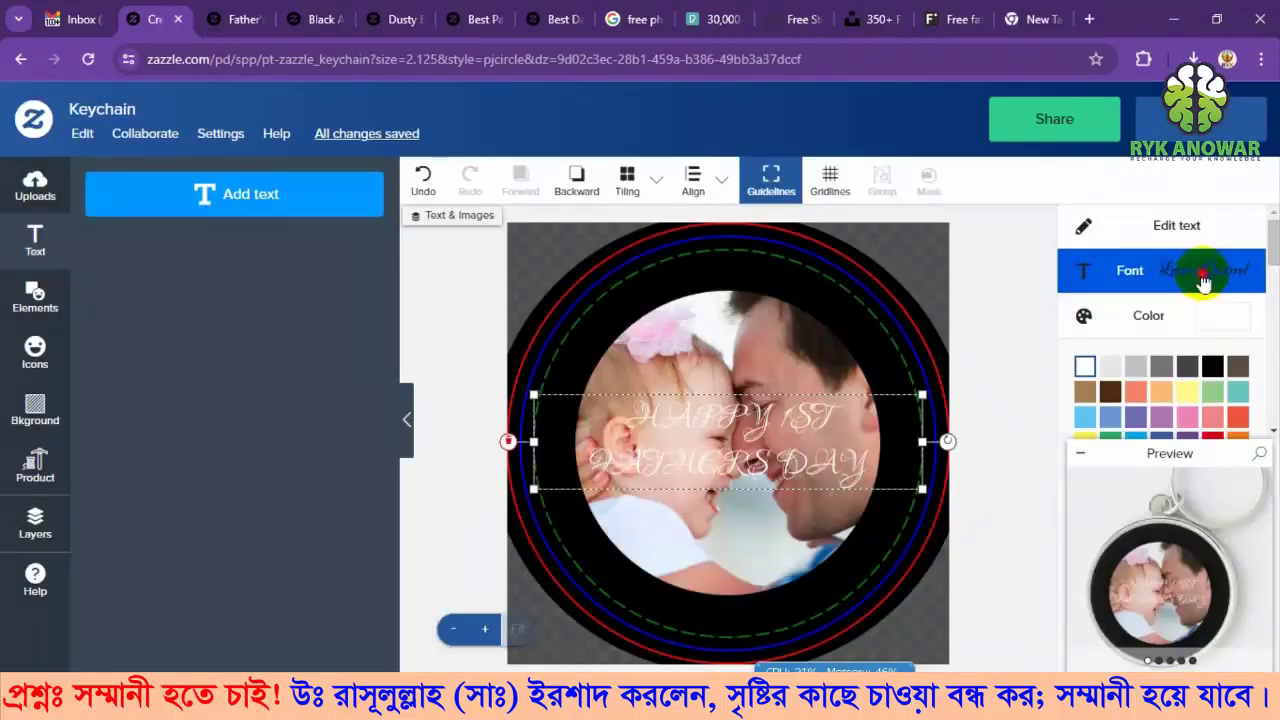
# Change the font of the "HAPPY 1ST FATHERS DAY" text to Life Roman.
pyautogui.click(1203, 284)
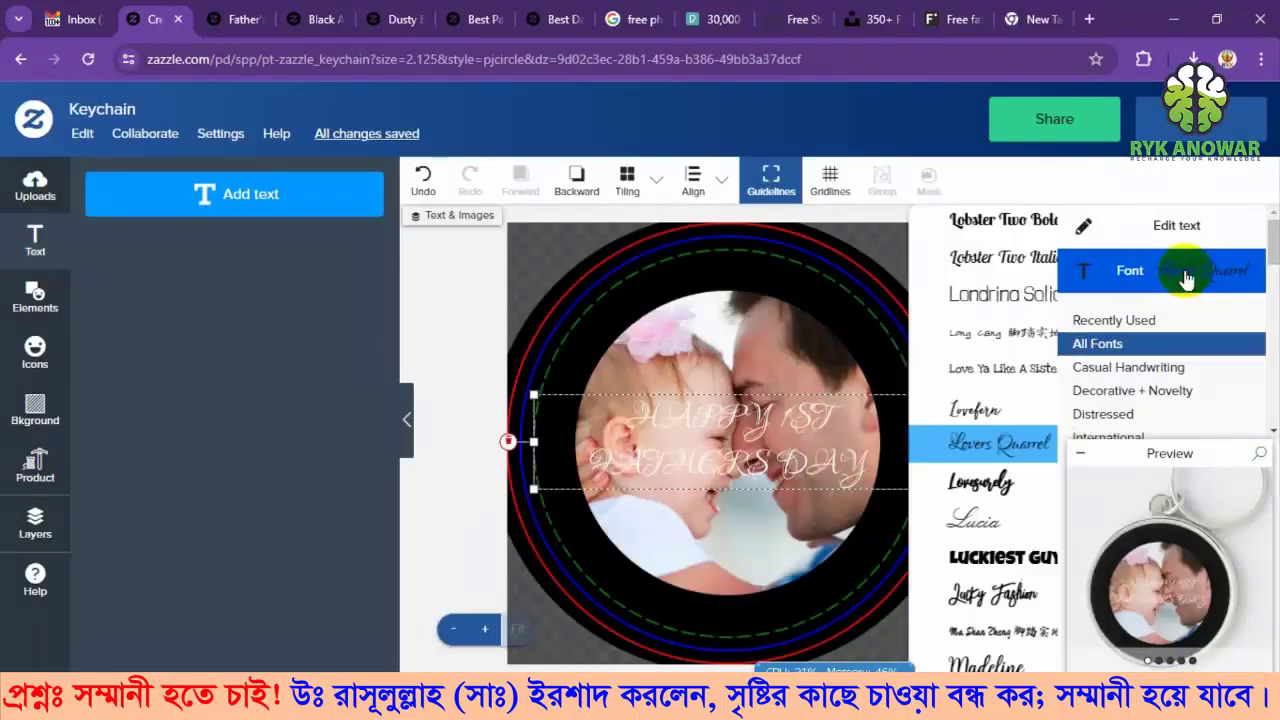
pyautogui.scroll(5, 973, 347)
pyautogui.click(986, 360)
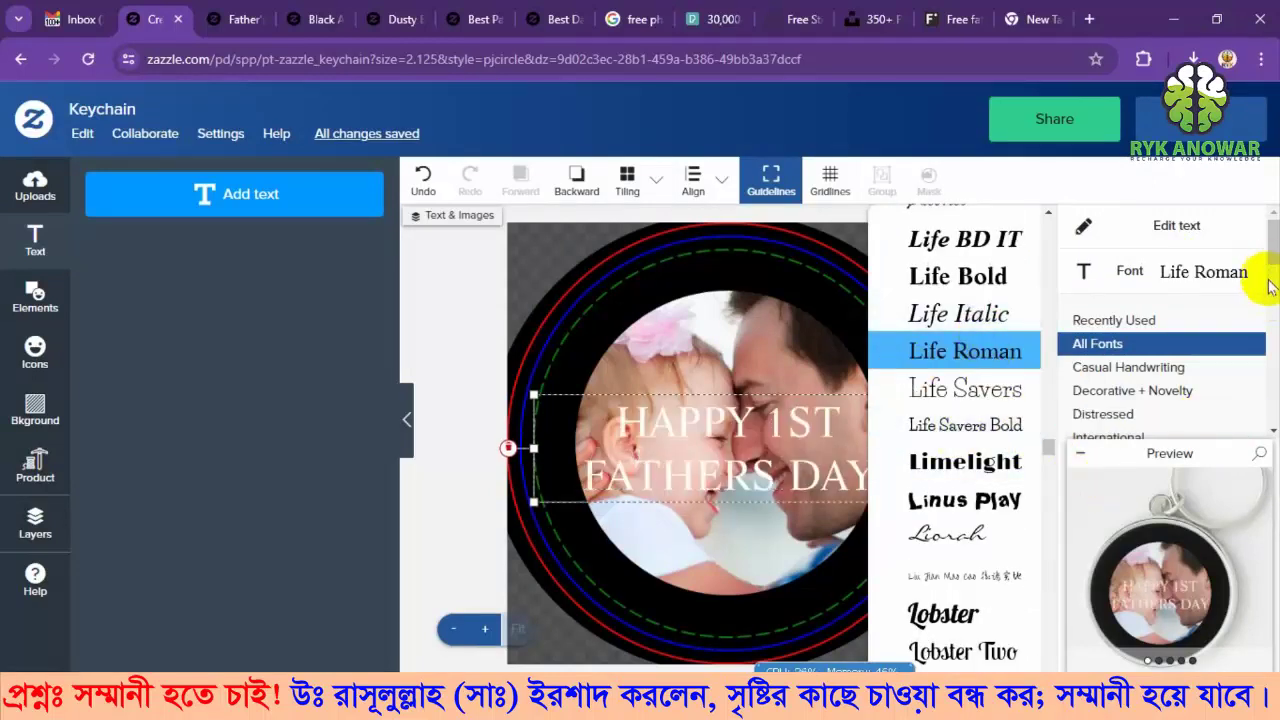
pyautogui.click(1190, 285)
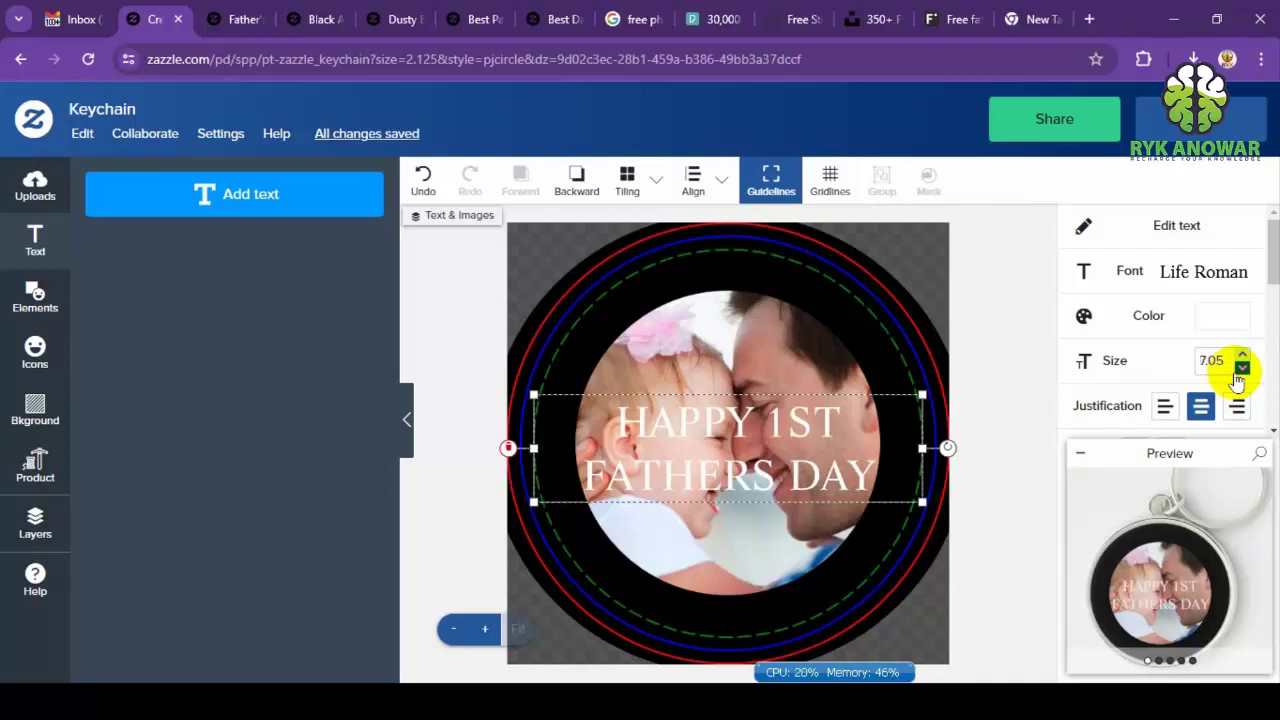
# Reduce the size of the "HAPPY 1ST FATHERS DAY" text to 6.05 and collapse the product preview.
pyautogui.click(1241, 368)
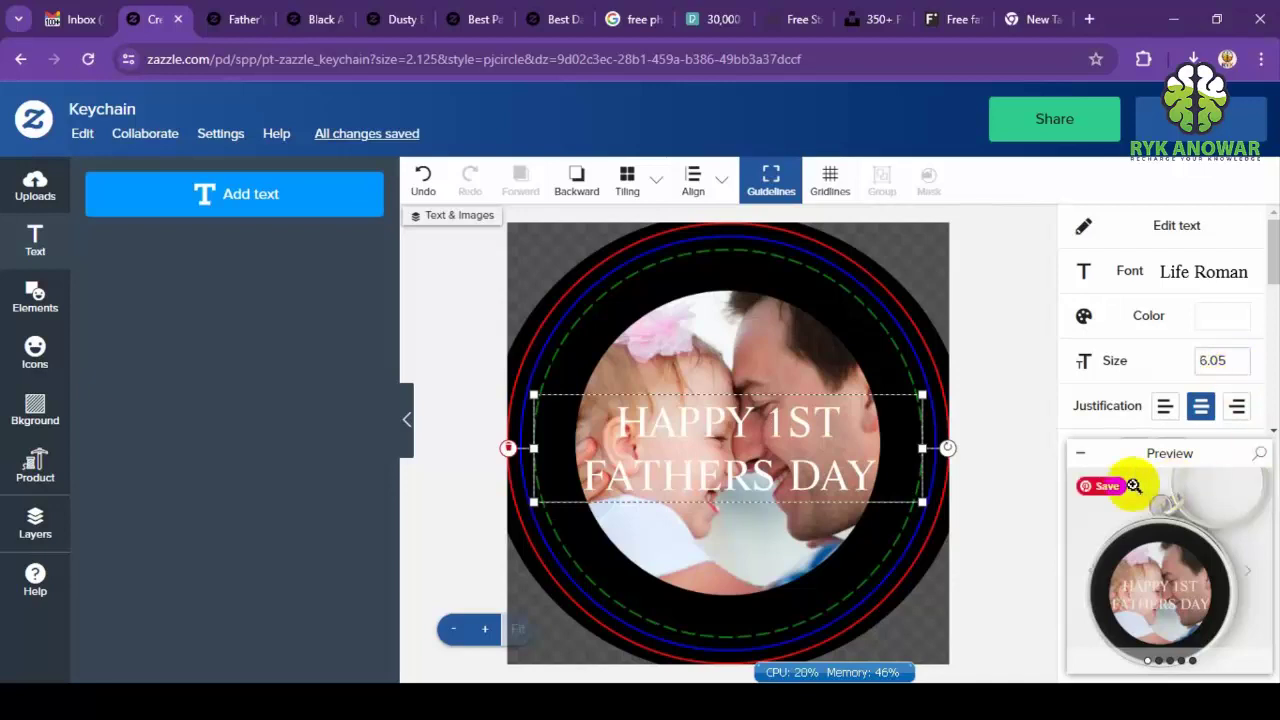
pyautogui.click(1080, 455)
pyautogui.click(1080, 662)
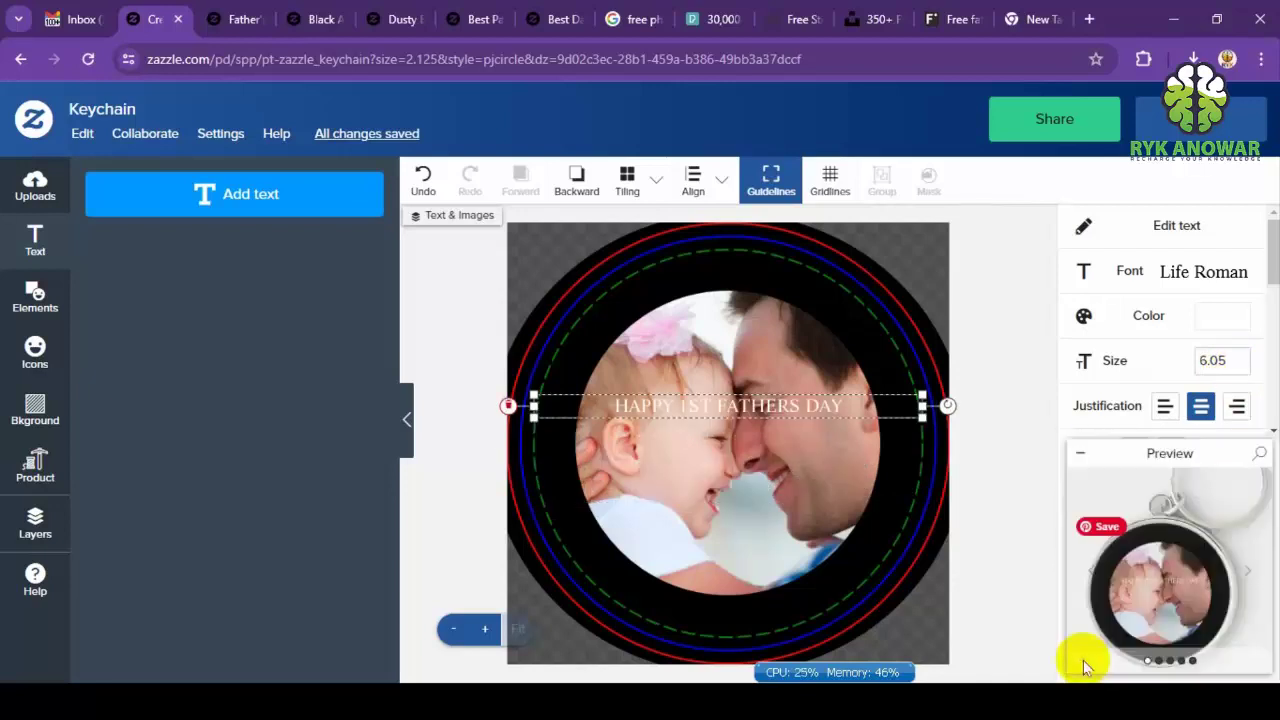
pyautogui.click(1087, 456)
# Try a letter spacing of 1.25 and a vertical orientation on the "HAPPY 1ST FATHERS DAY" text.
pyautogui.scroll(-1, 1245, 375)
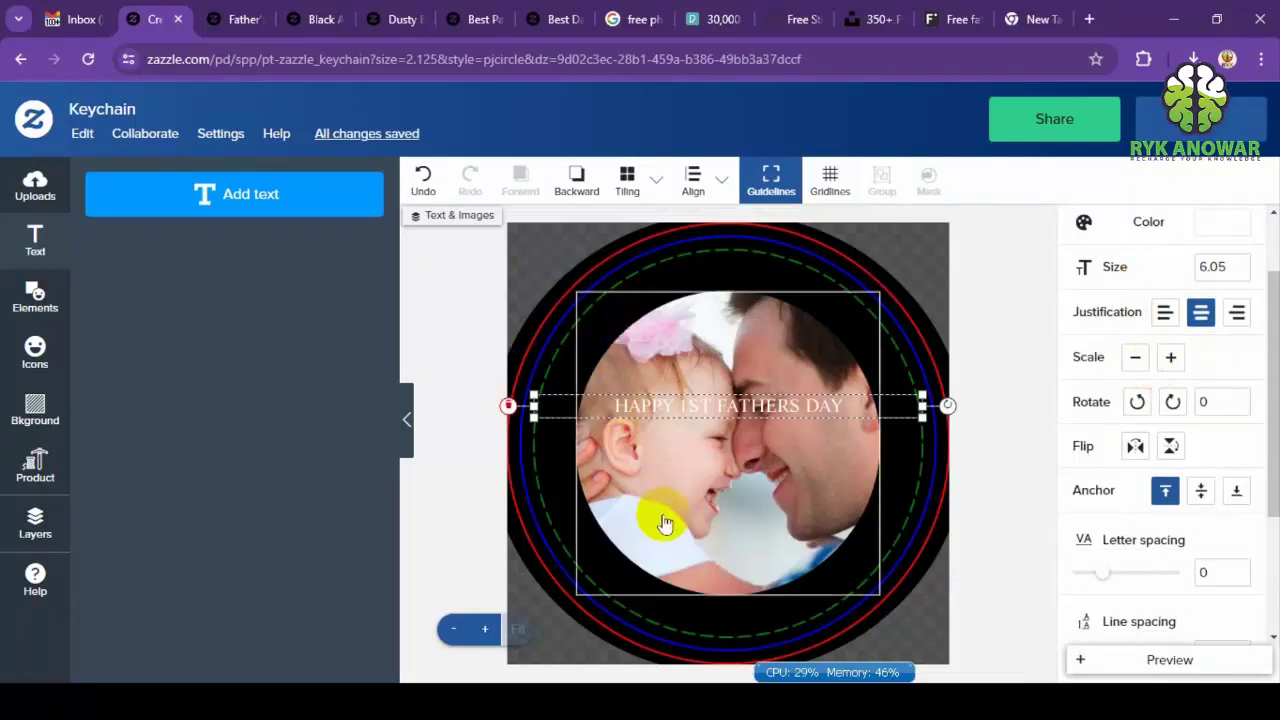
pyautogui.scroll(-1, 1120, 537)
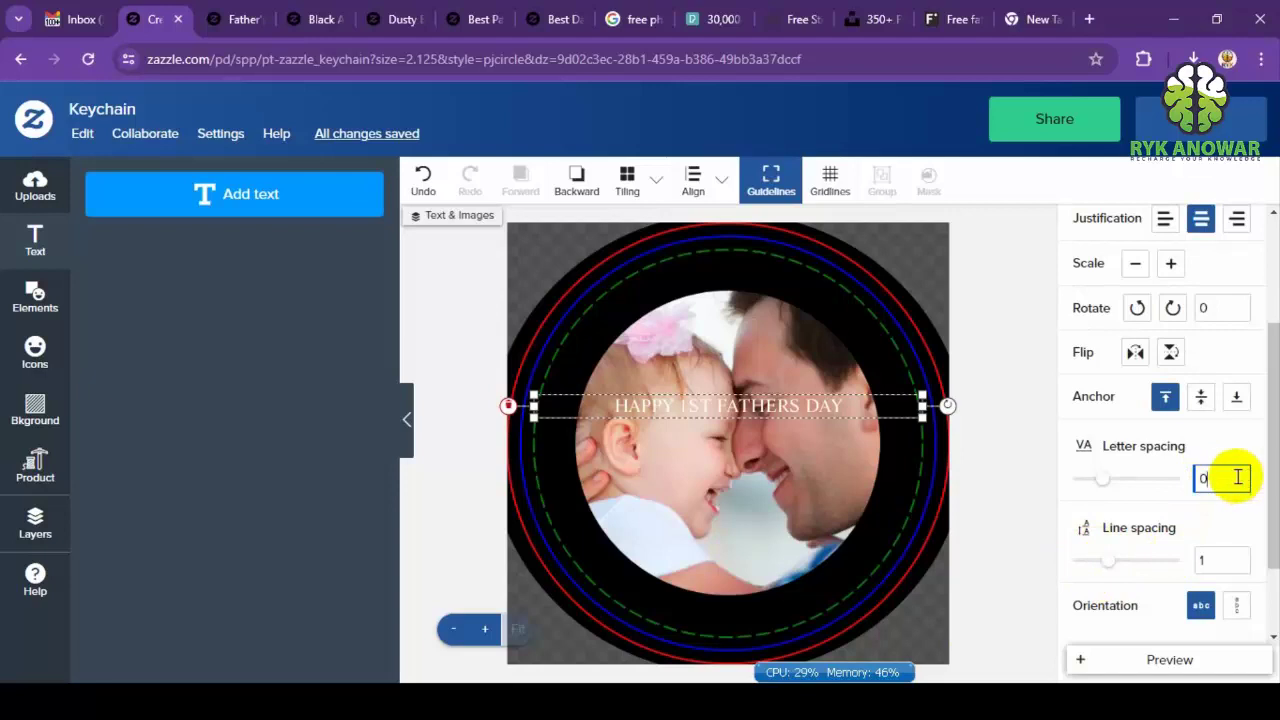
pyautogui.moveTo(1113, 484); pyautogui.dragTo(1132, 484)
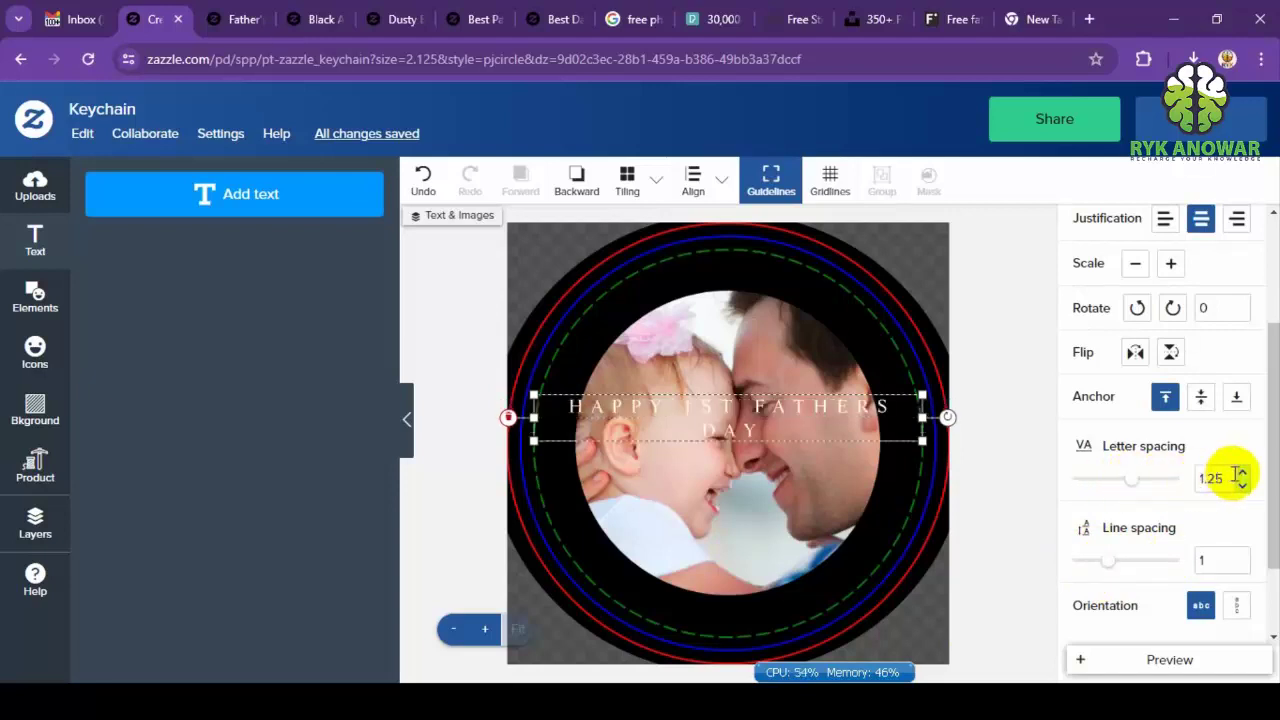
pyautogui.click(1111, 479)
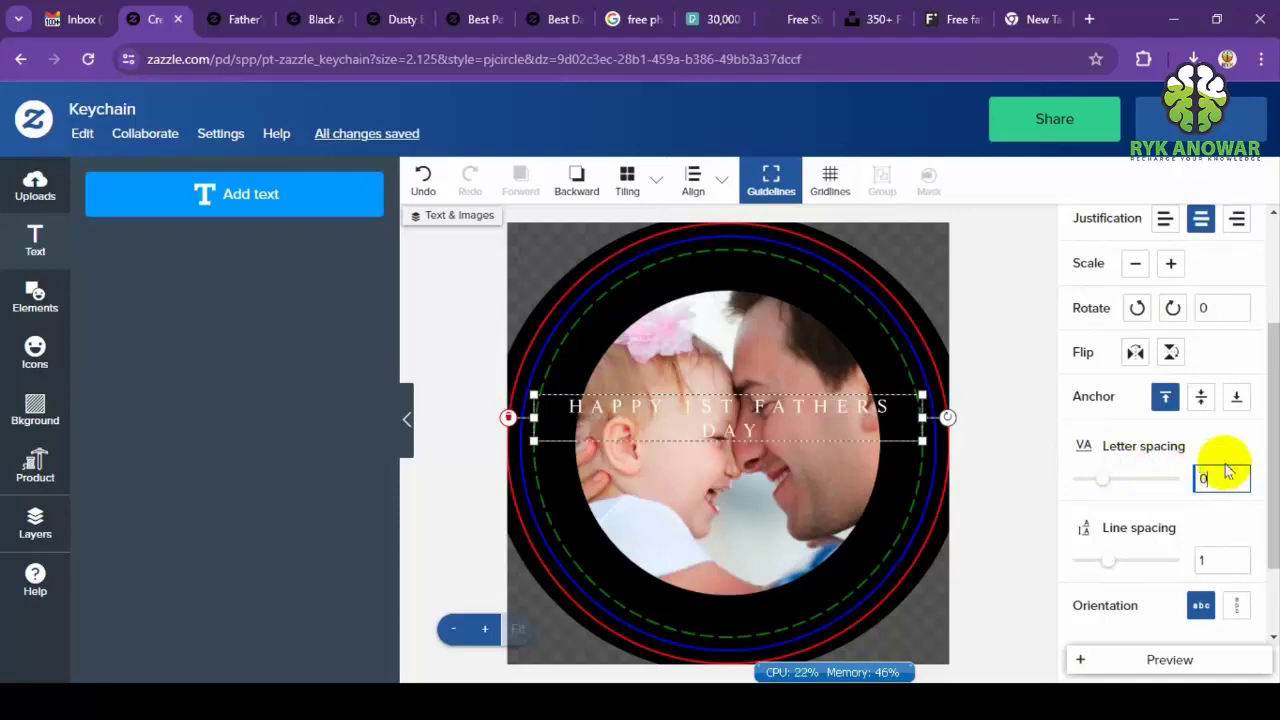
pyautogui.scroll(-1, 1228, 520)
pyautogui.click(1238, 506)
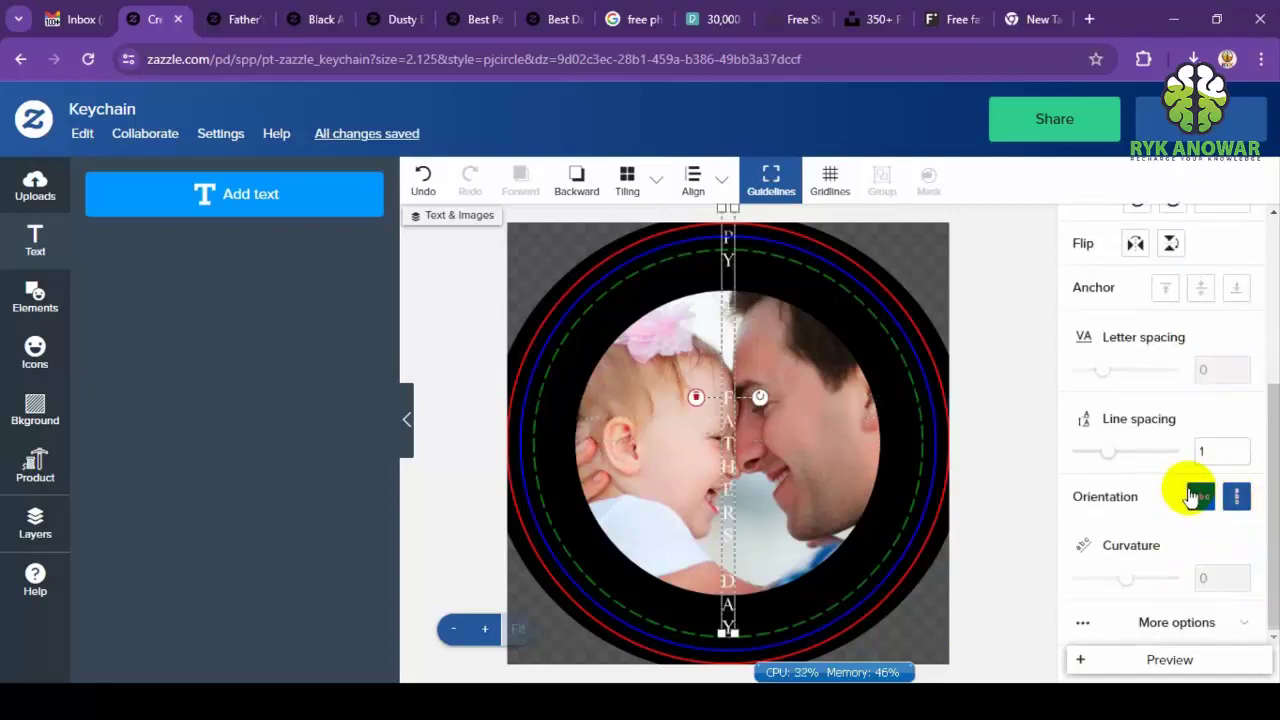
pyautogui.click(1198, 497)
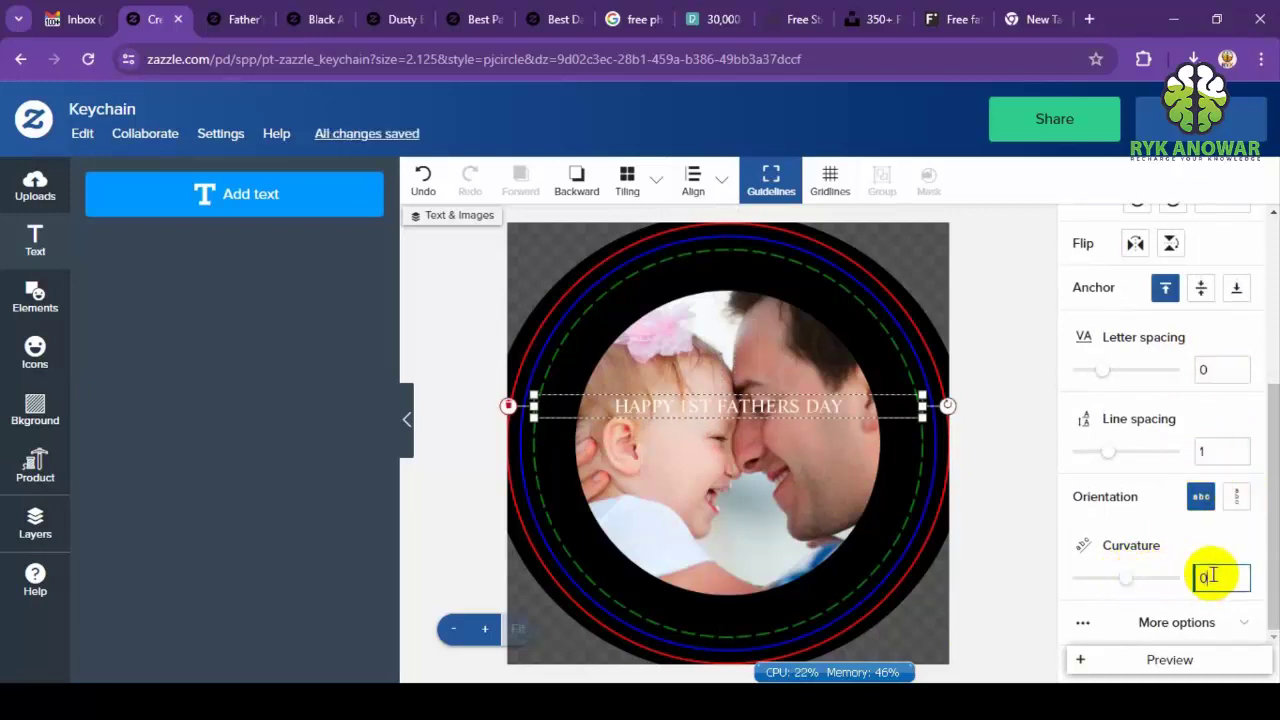
# Bend the "HAPPY 1ST FATHERS DAY" text into an upward arc with a curvature of 0.7.
pyautogui.scroll(5, 1208, 572)
pyautogui.scroll(-5, 1213, 572)
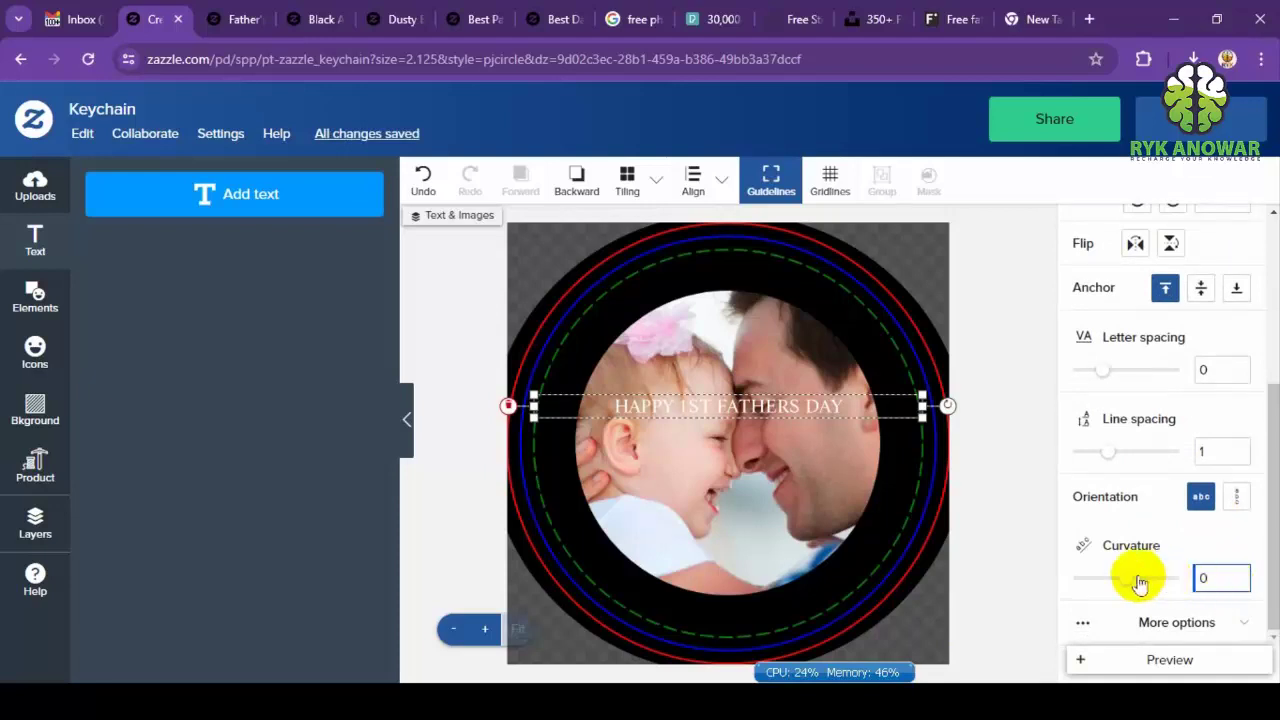
pyautogui.moveTo(1134, 580)
pyautogui.mouseDown()
pyautogui.moveTo(1170, 592)
pyautogui.moveTo(1128, 589)
pyautogui.mouseUp()
pyautogui.moveTo(731, 410); pyautogui.dragTo(660, 410)
pyautogui.moveTo(767, 445); pyautogui.dragTo(762, 415)
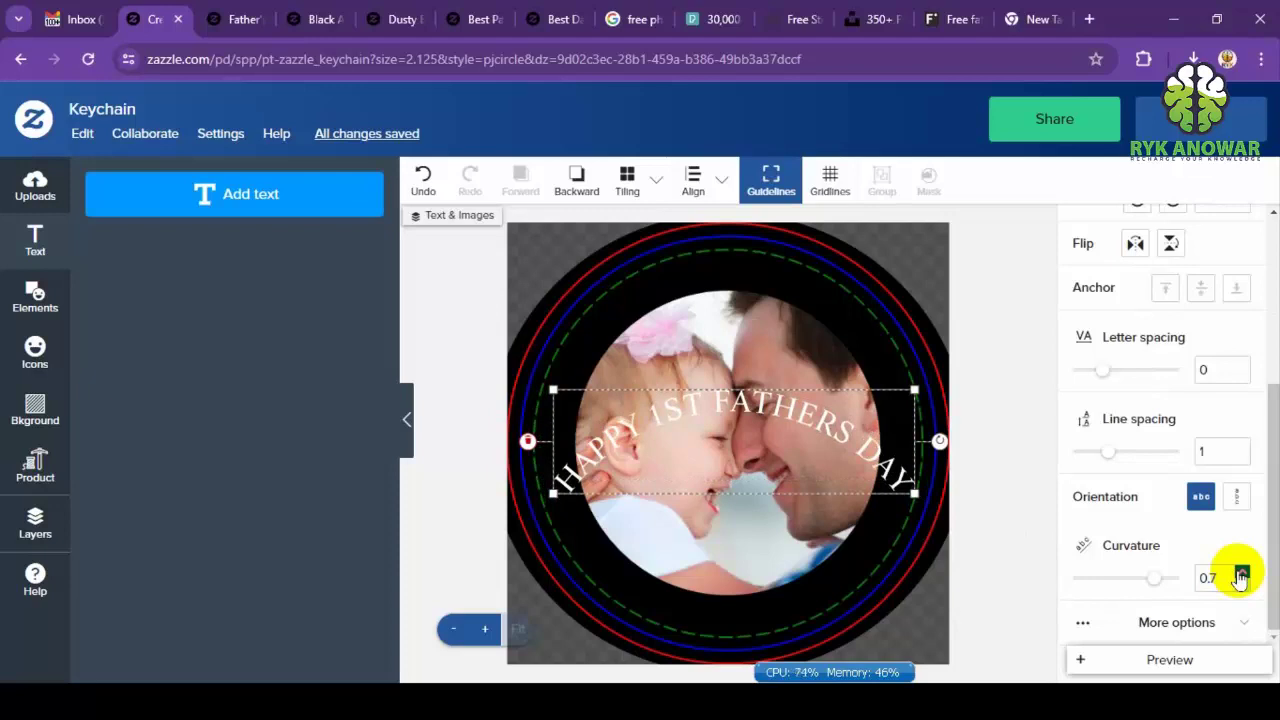
# Fit the curved text around the upper black ring with size 14.69 and curvature 0.8, centered horizontally on the artboard.
pyautogui.moveTo(915, 493); pyautogui.dragTo(1045, 598)
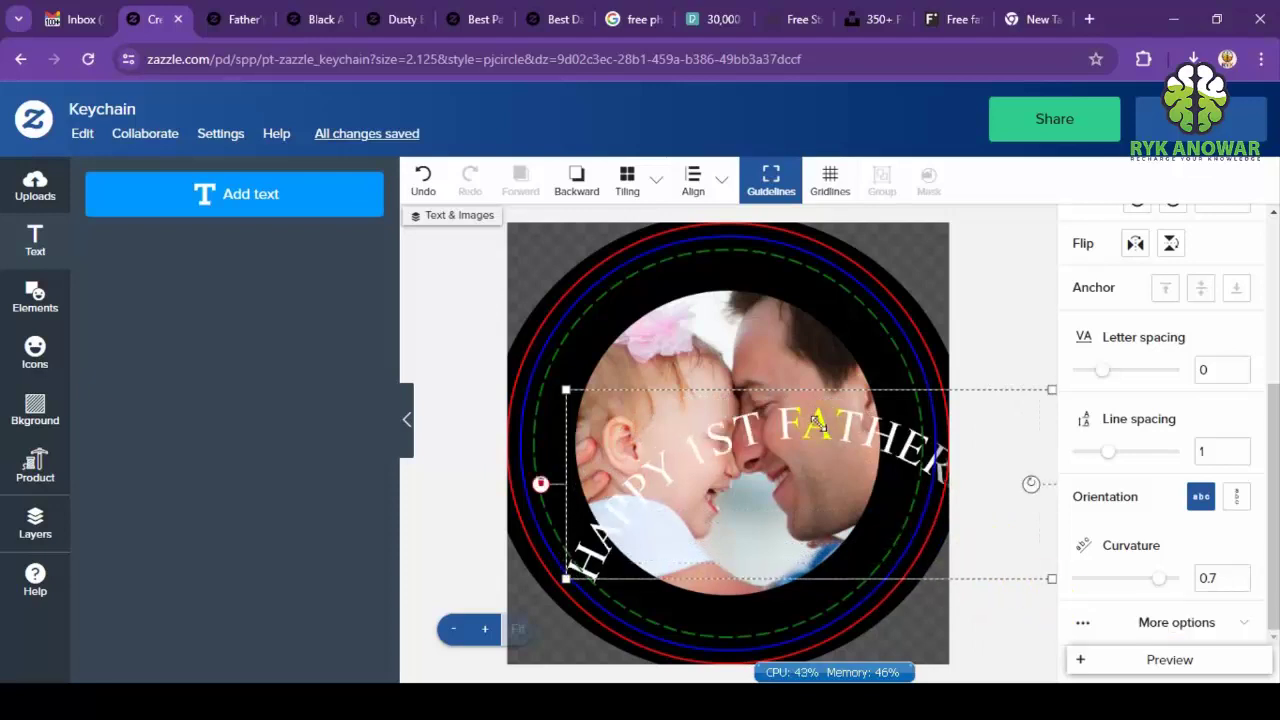
pyautogui.moveTo(807, 418); pyautogui.dragTo(726, 269)
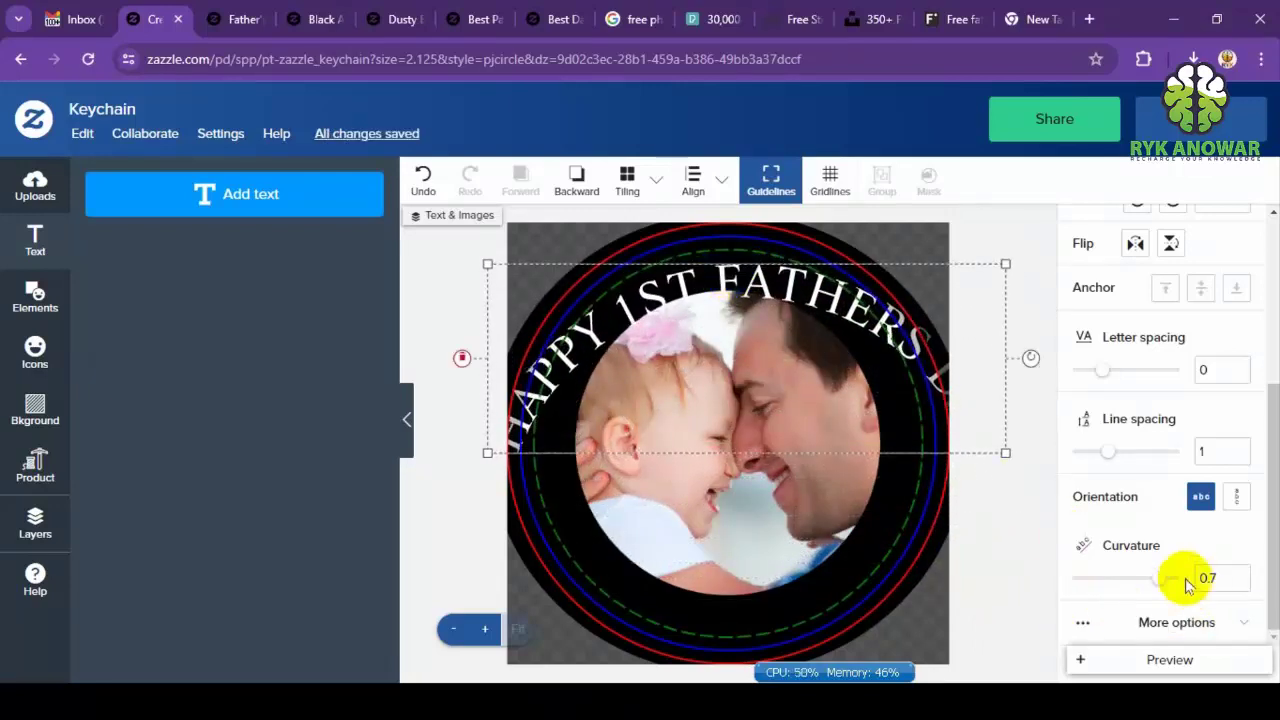
pyautogui.moveTo(1158, 580)
pyautogui.mouseDown()
pyautogui.moveTo(1171, 580)
pyautogui.moveTo(1158, 580)
pyautogui.mouseUp()
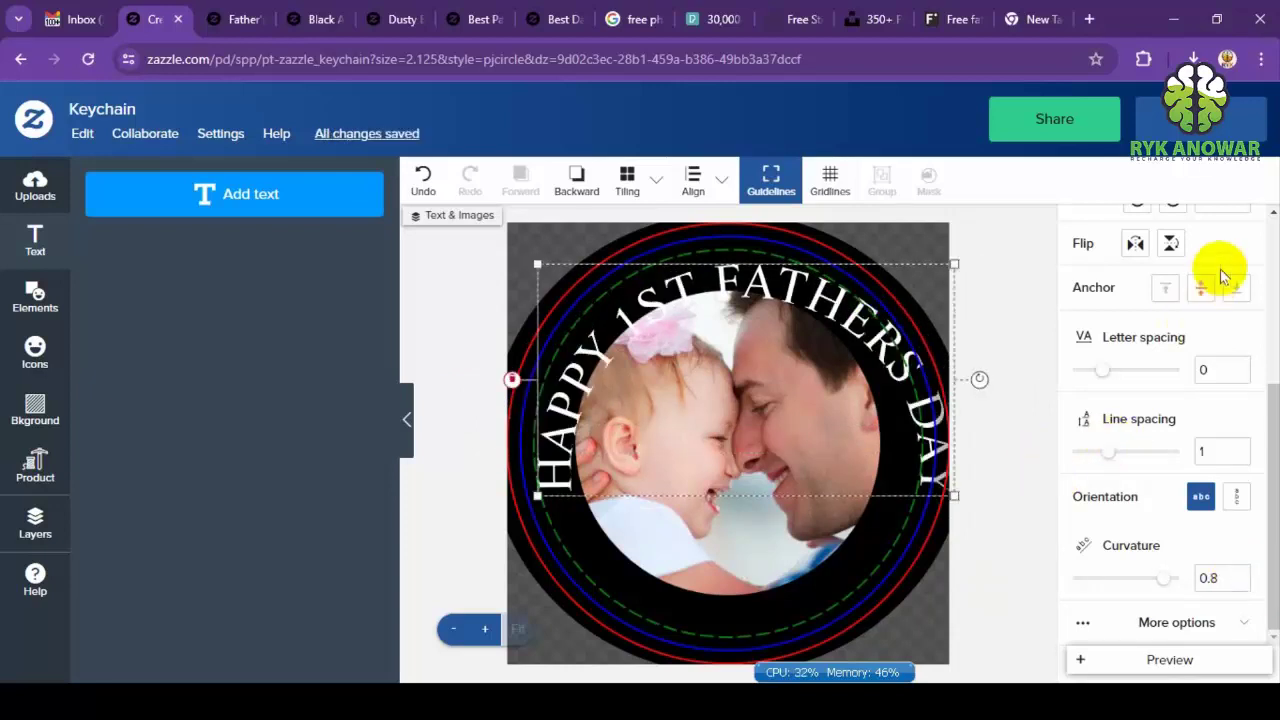
pyautogui.scroll(2, 1235, 320)
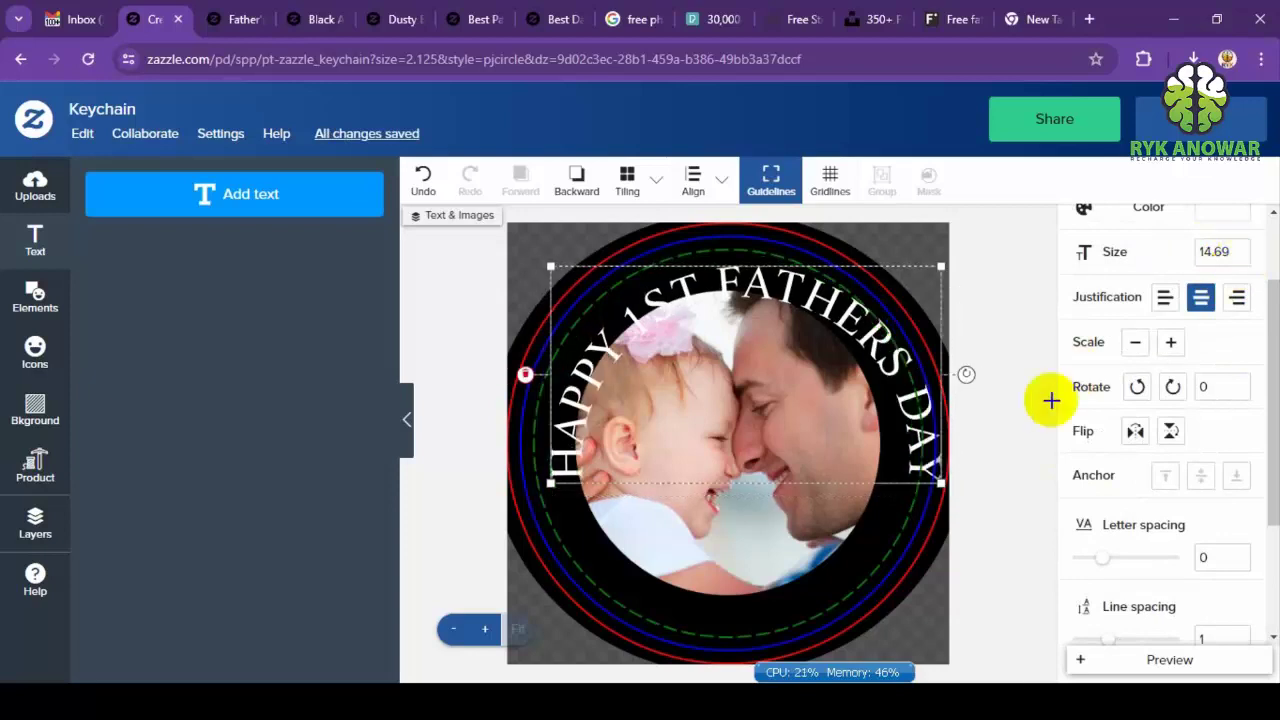
pyautogui.click(697, 182)
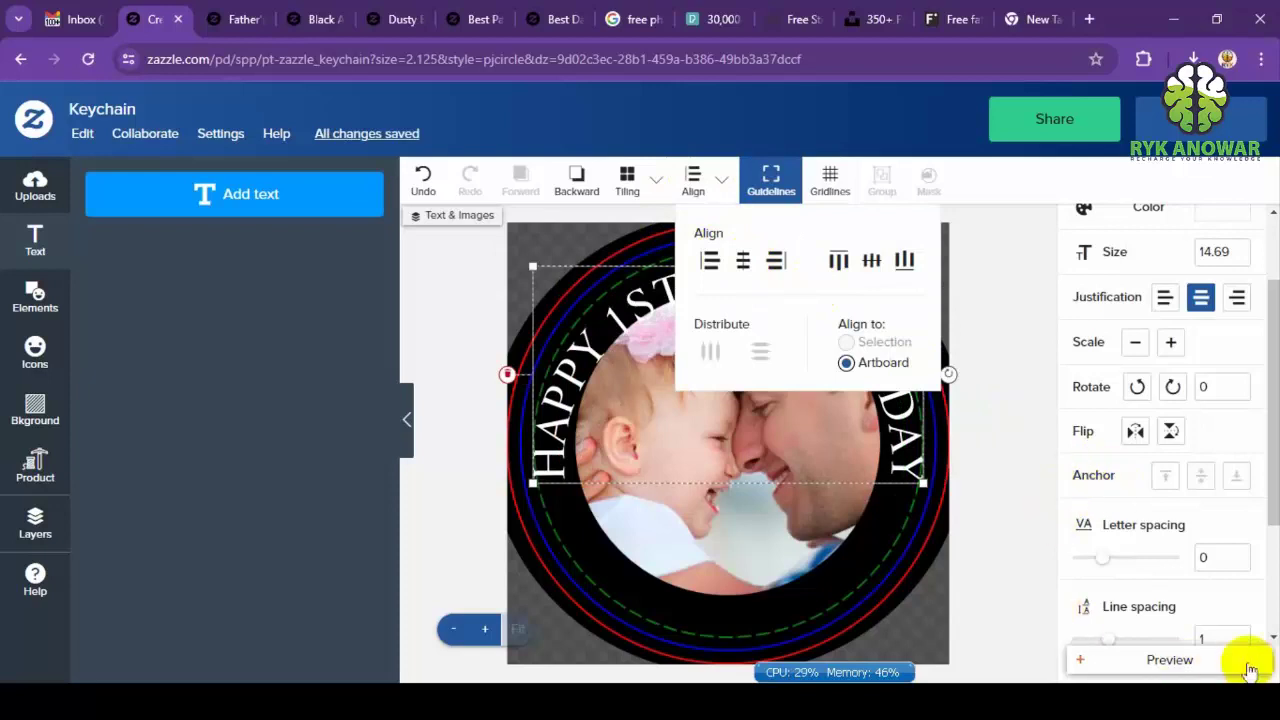
# Try a curvature of 0.9 on the "HAPPY 1ST FATHERS DAY" text.
pyautogui.scroll(-4, 1243, 560)
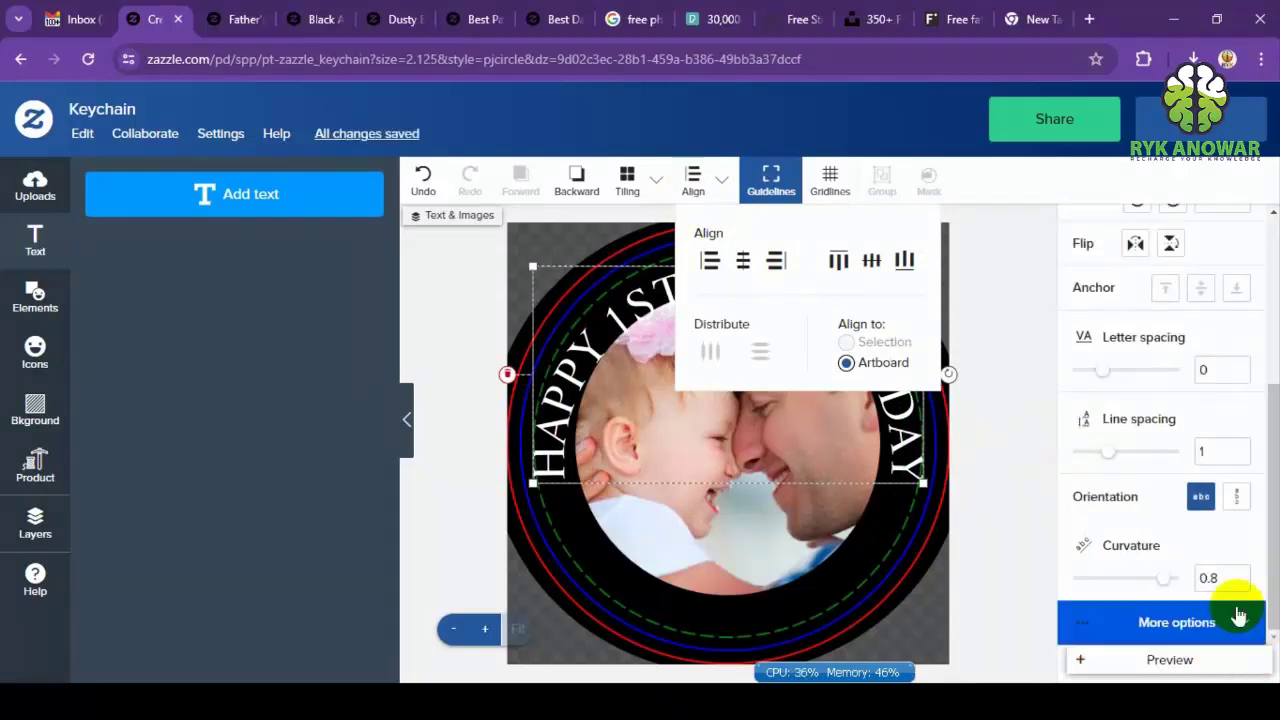
pyautogui.click(1244, 572)
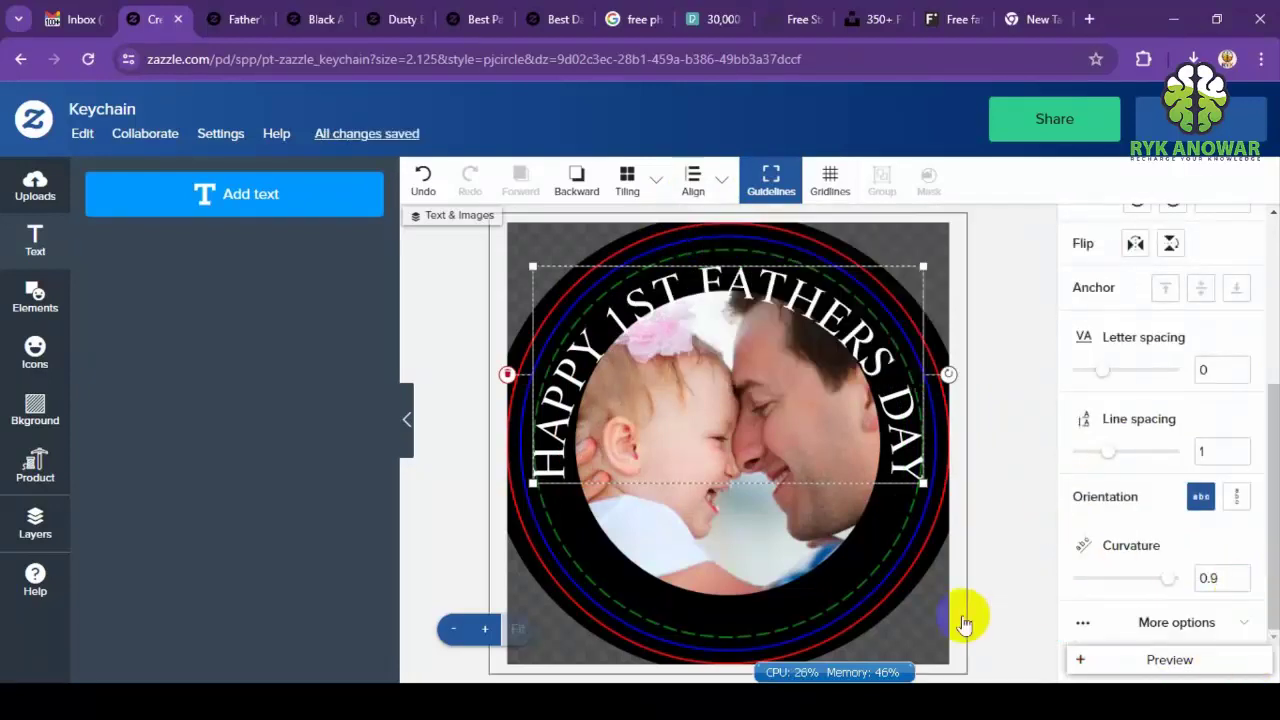
pyautogui.click(1241, 586)
# Set the curved text's size to 13.69 and its letter spacing to 0.05.
pyautogui.scroll(2, 1268, 215)
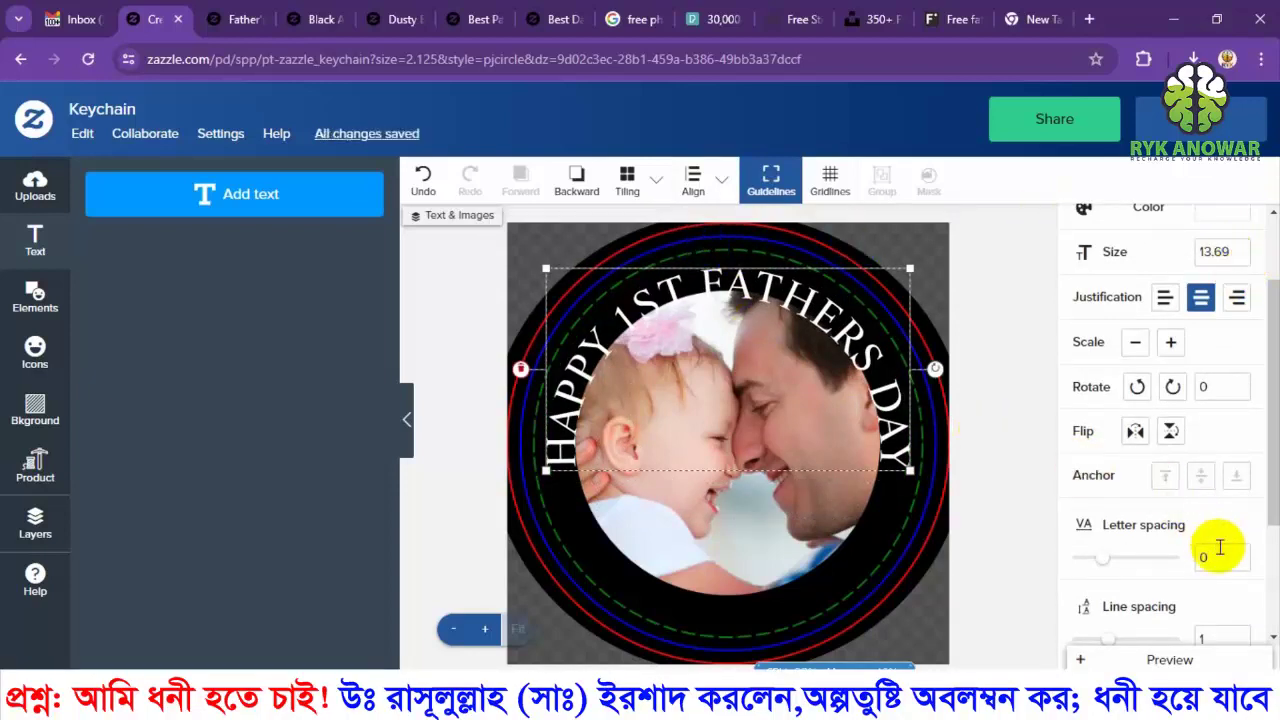
pyautogui.moveTo(1262, 424); pyautogui.dragTo(1265, 470)
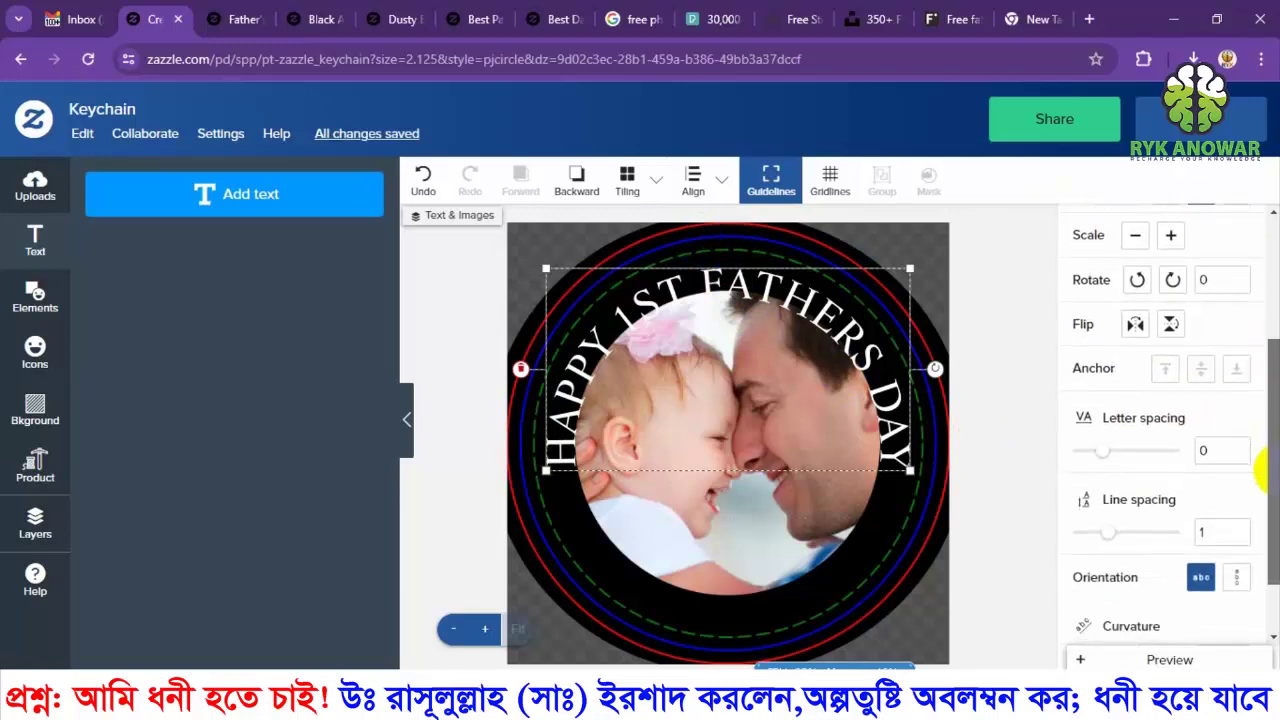
pyautogui.click(1240, 446)
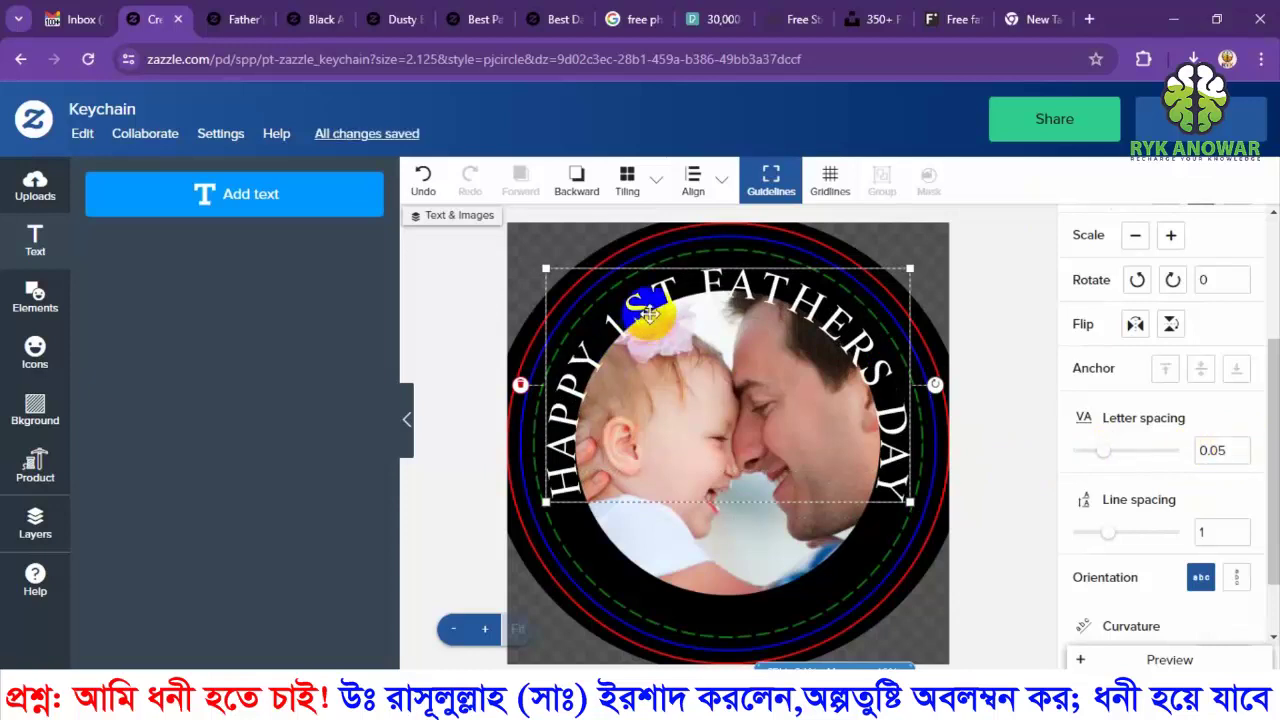
# Move the curved text slightly up within the black ring and center it horizontally on the artboard.
pyautogui.moveTo(714, 274); pyautogui.dragTo(712, 269)
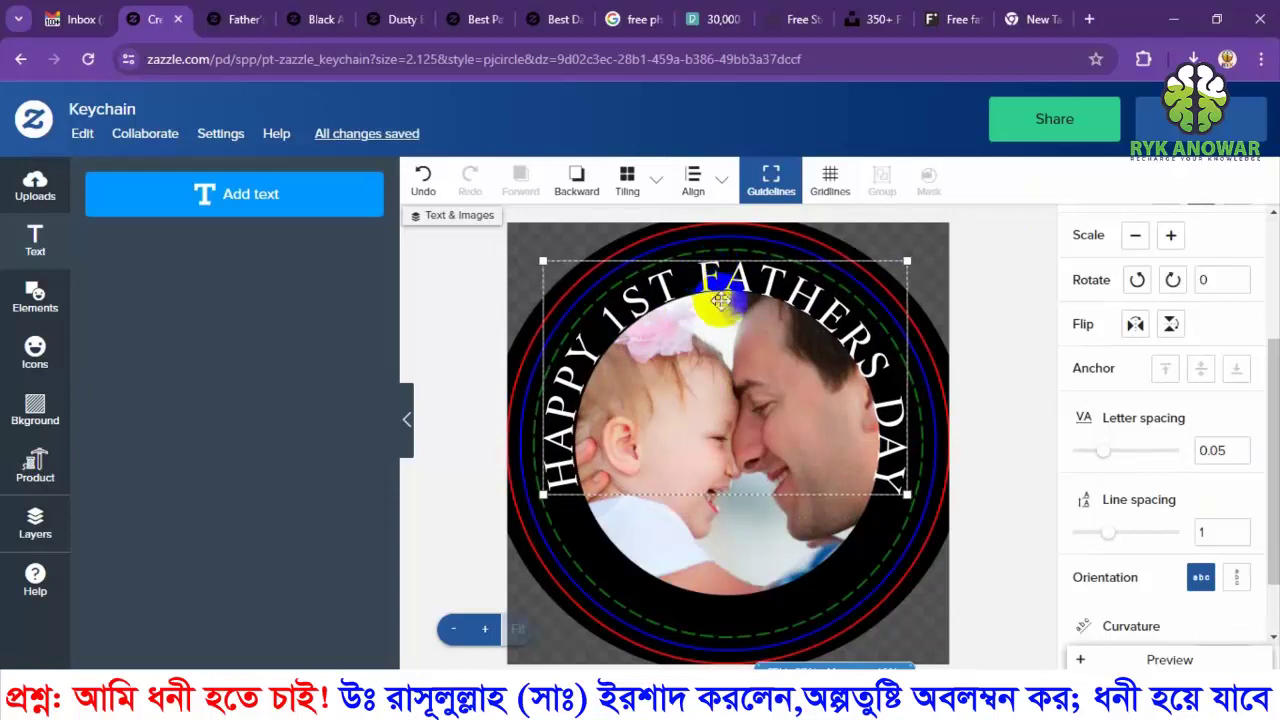
pyautogui.click(689, 193)
pyautogui.click(743, 260)
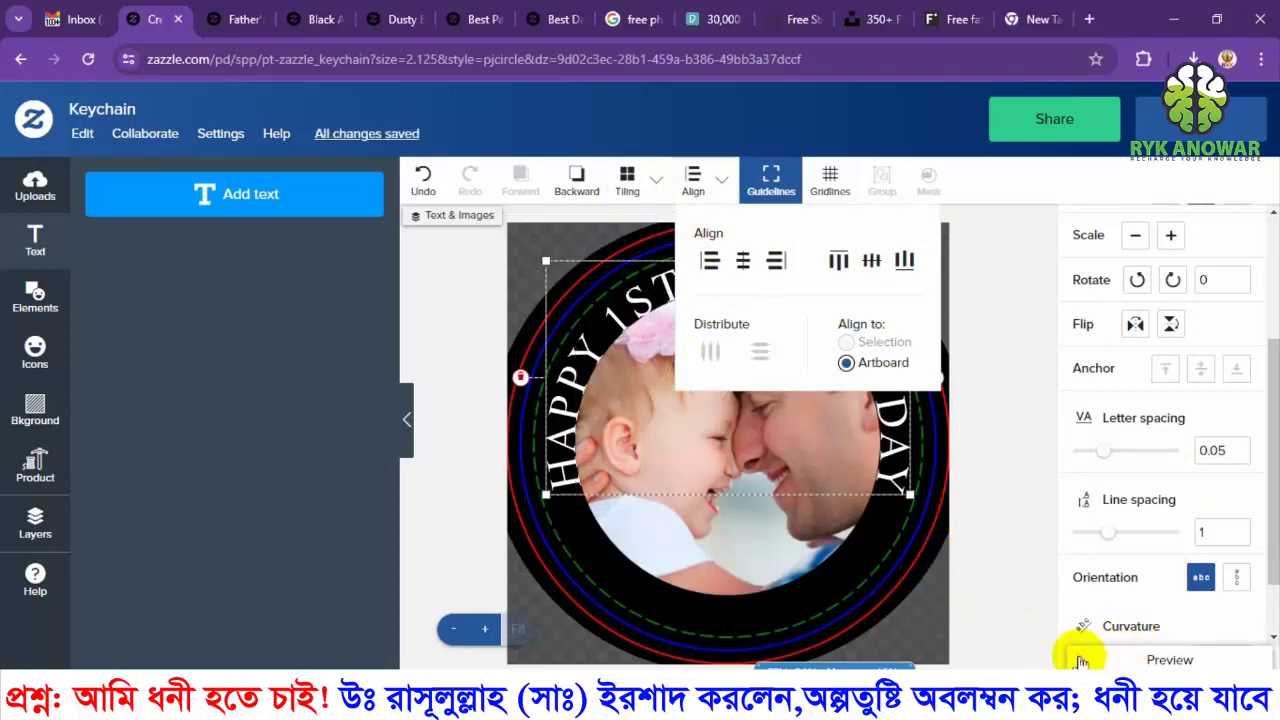
# Examine the curved text in the enlarged front view of the keychain and return to the design.
pyautogui.moveTo(1080, 660)
pyautogui.click(1140, 588)
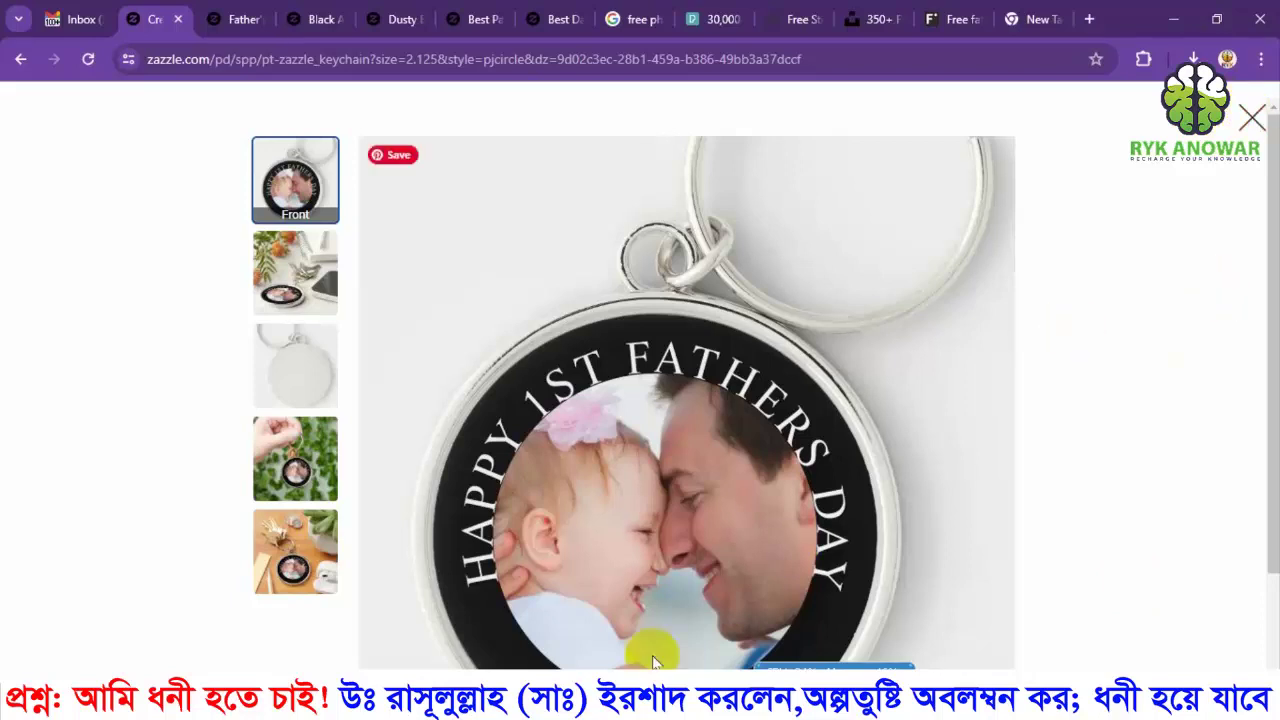
pyautogui.click(1243, 120)
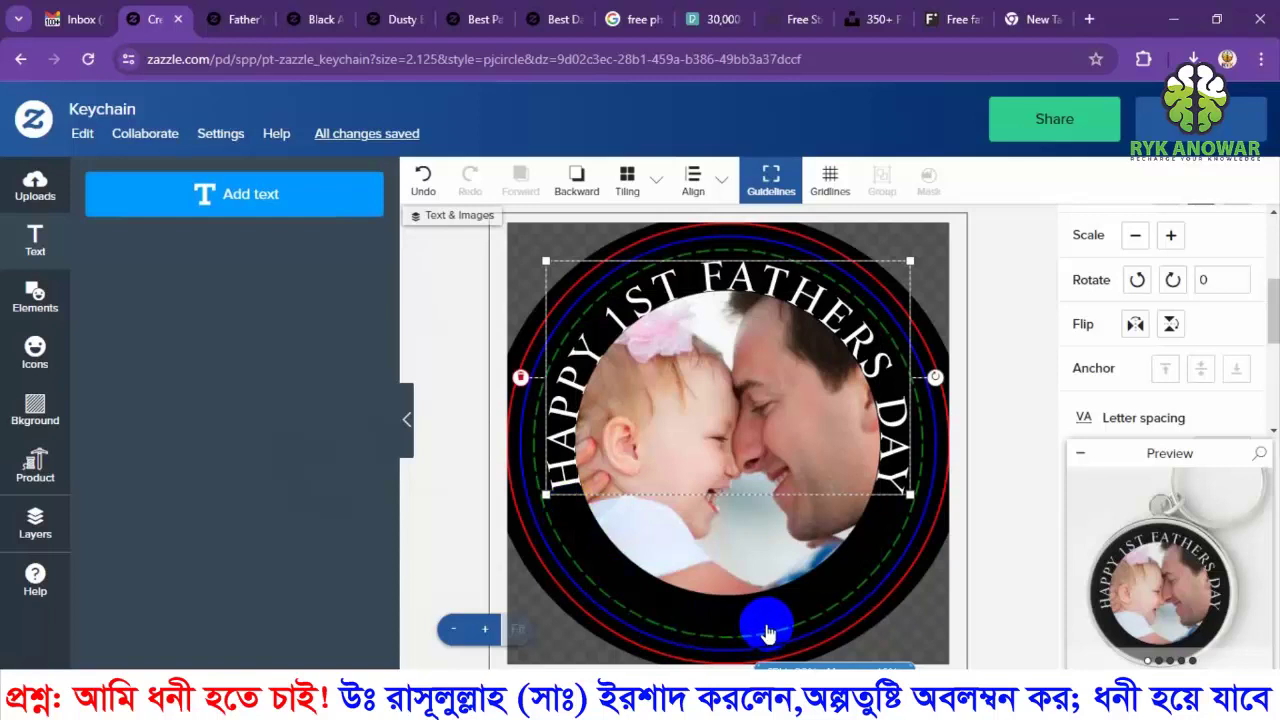
# Start a new text on the keychain and find the Fake Name Generator website in a new browser tab.
pyautogui.click(211, 221)
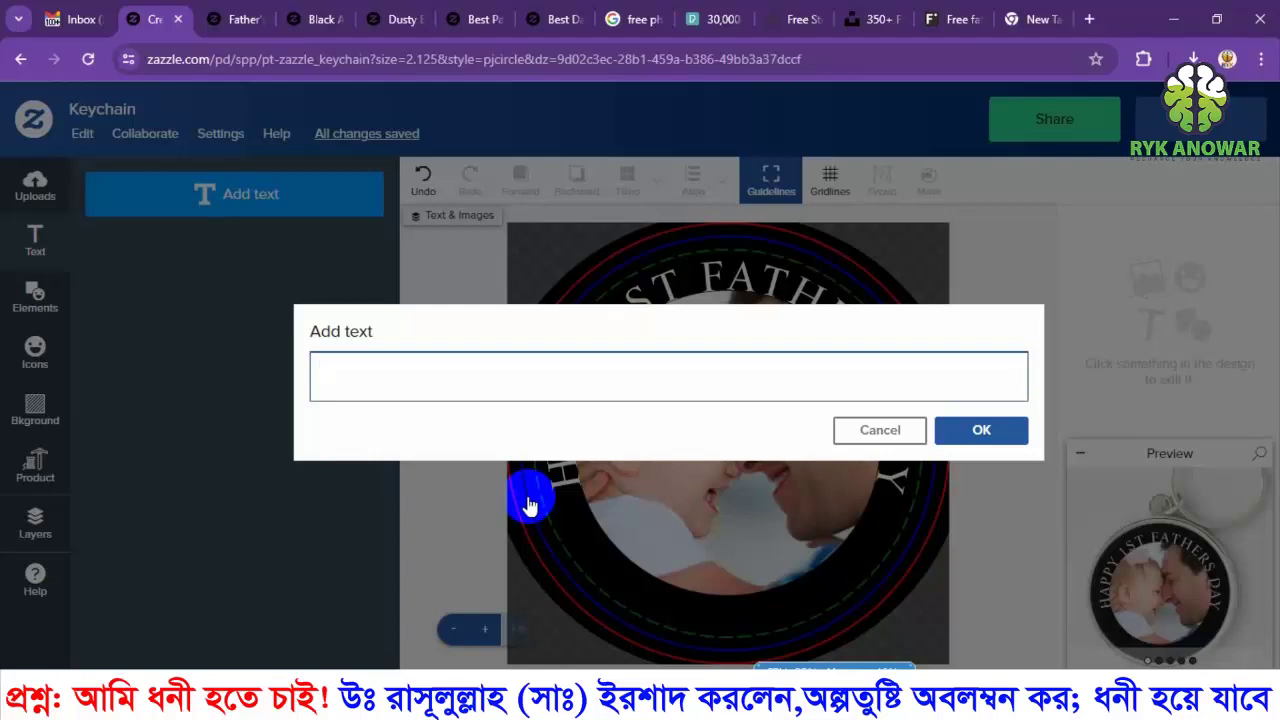
pyautogui.click(500, 363)
pyautogui.hotkey('ctrl', 't')
pyautogui.write('fa')
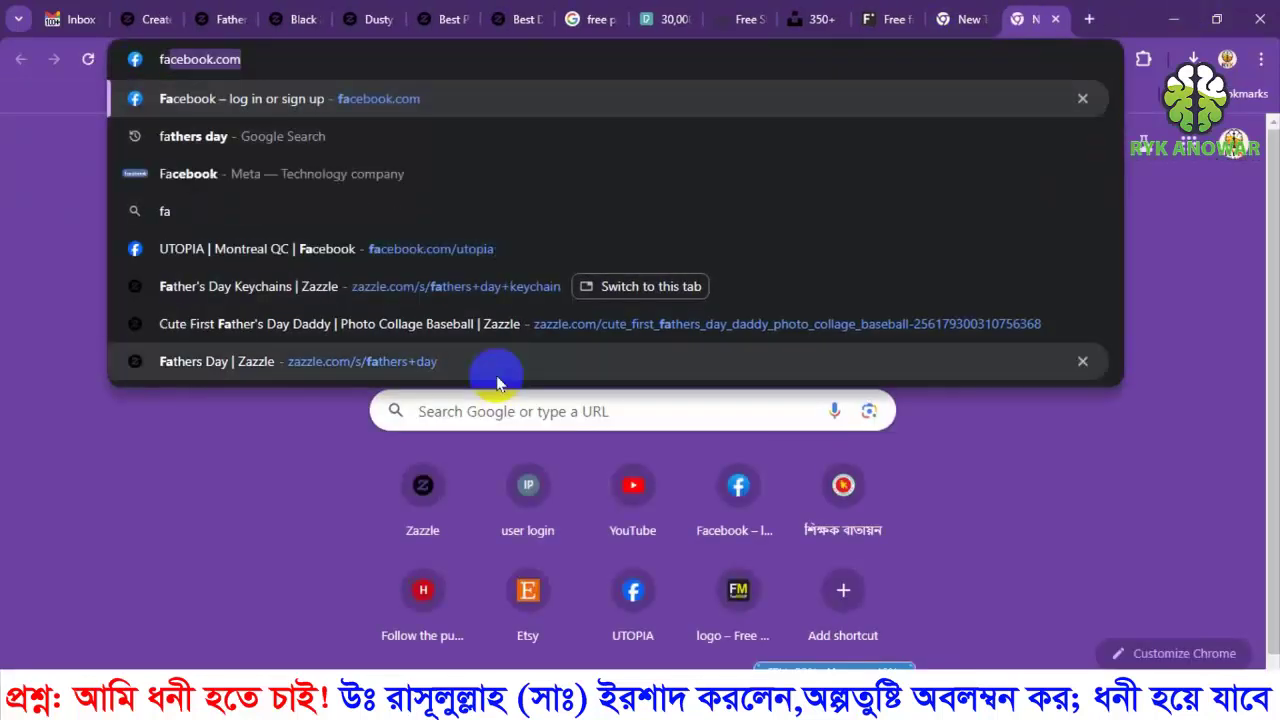
pyautogui.write('ke name')
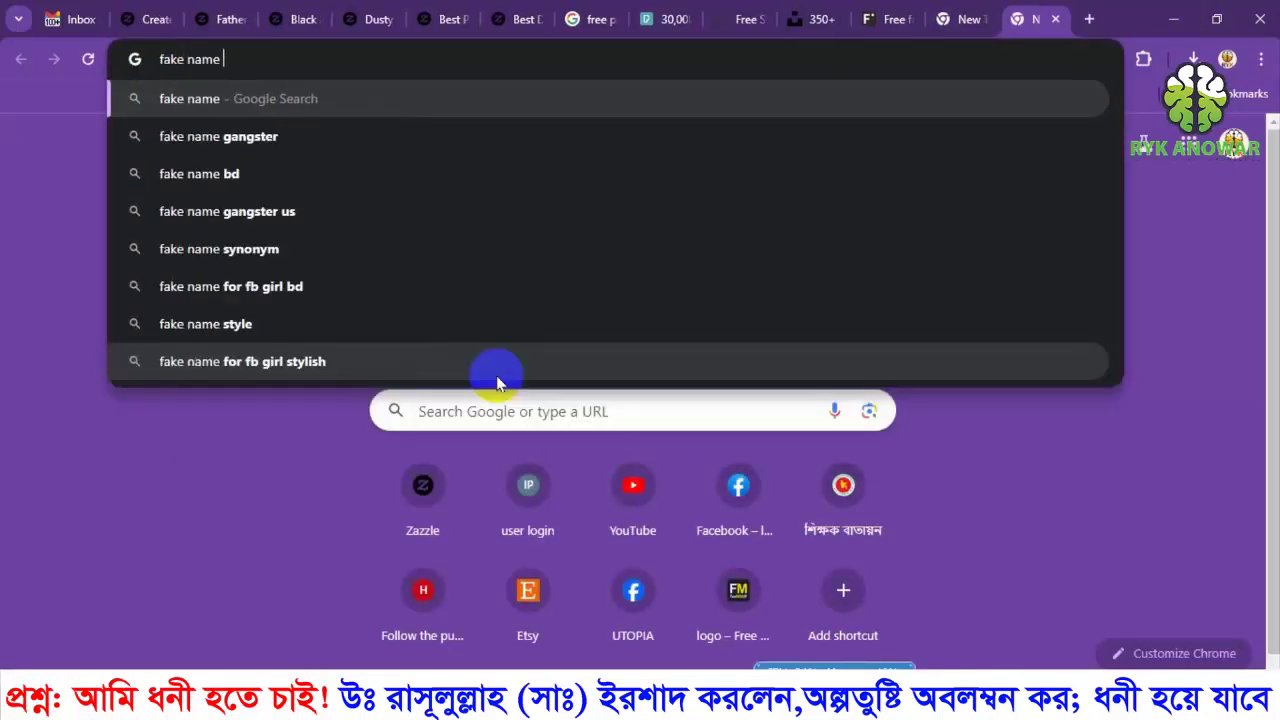
pyautogui.press('Down')
pyautogui.press('Return')
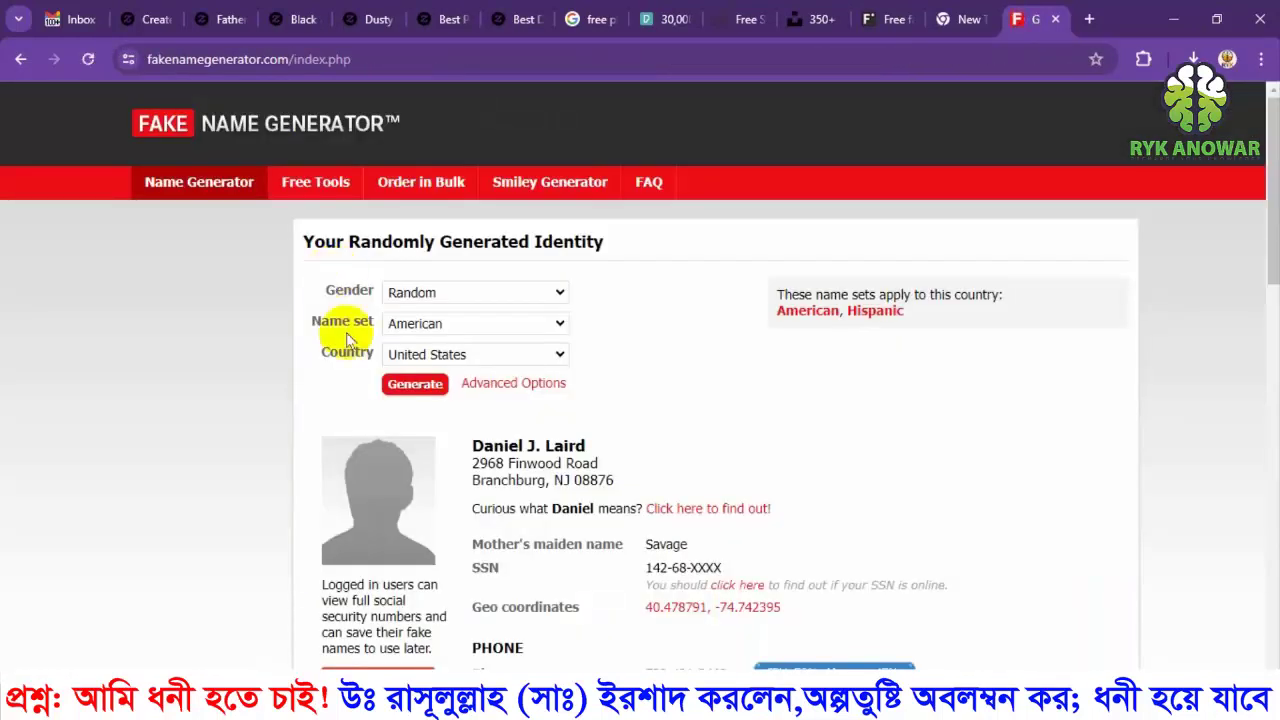
# Generate another random American identity for the United States and select its surname.
pyautogui.moveTo(474, 452); pyautogui.dragTo(663, 434)
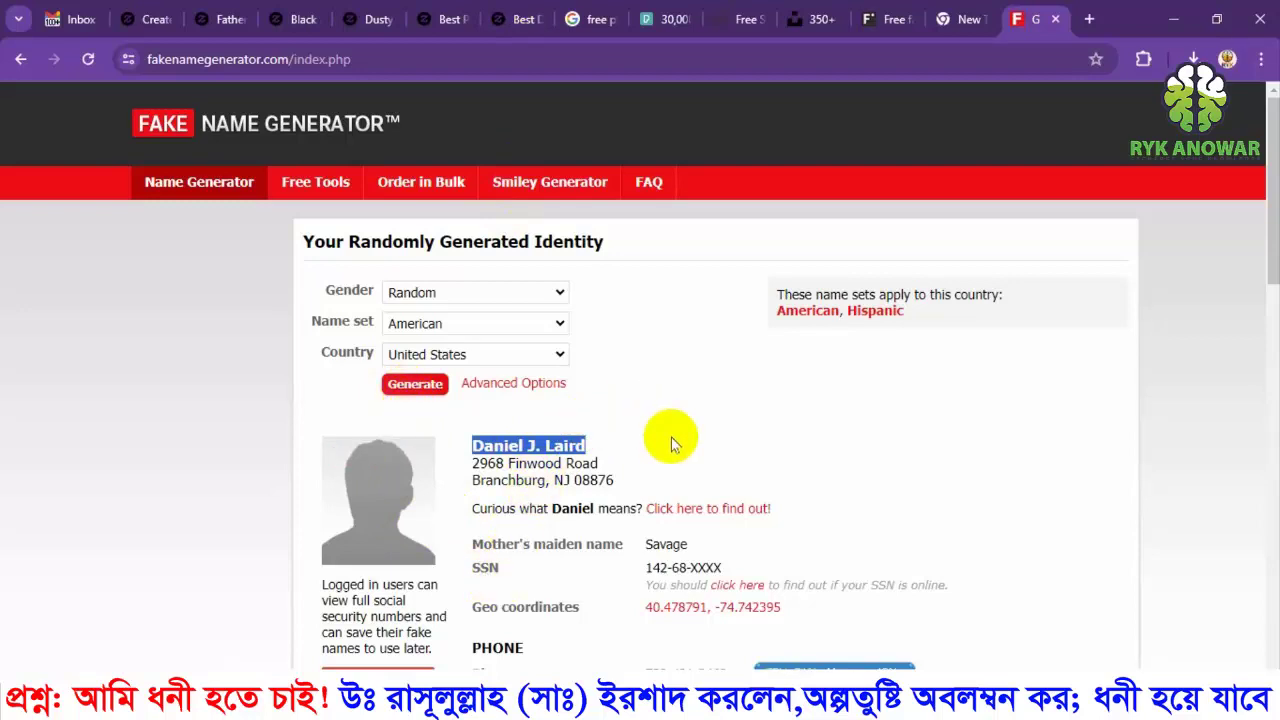
pyautogui.click(671, 408)
pyautogui.click(415, 387)
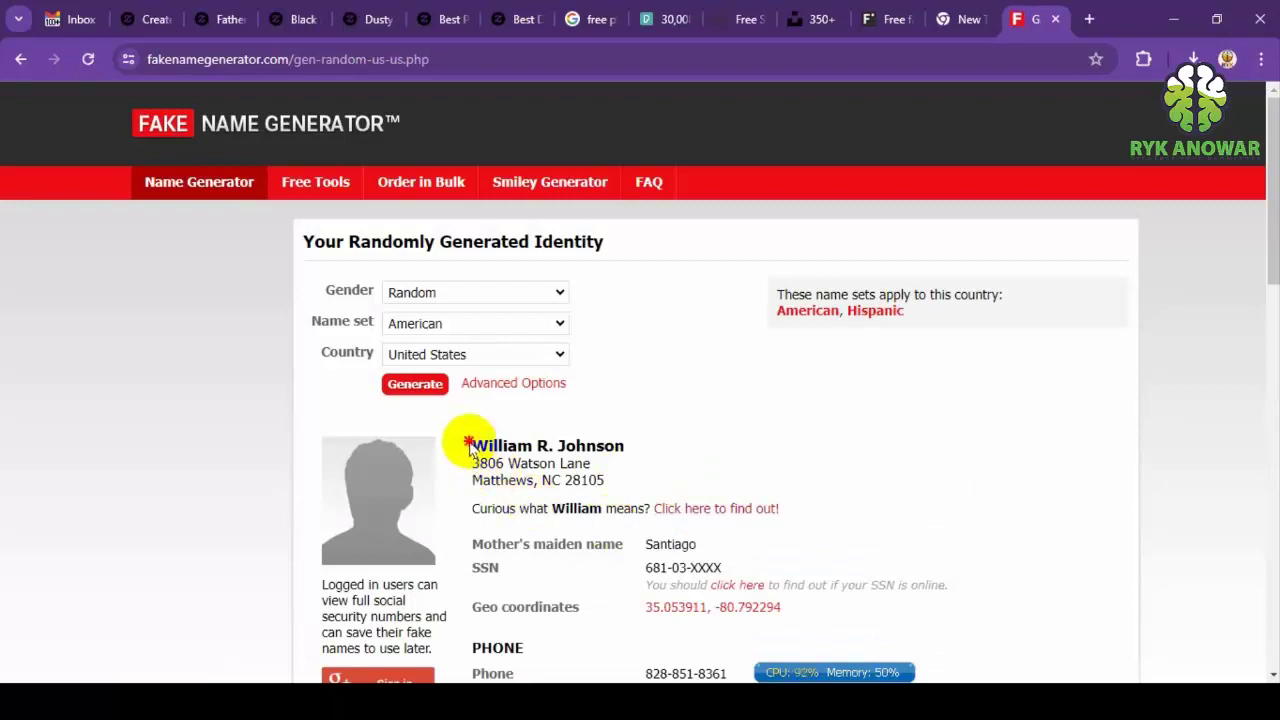
pyautogui.moveTo(466, 445); pyautogui.dragTo(622, 438)
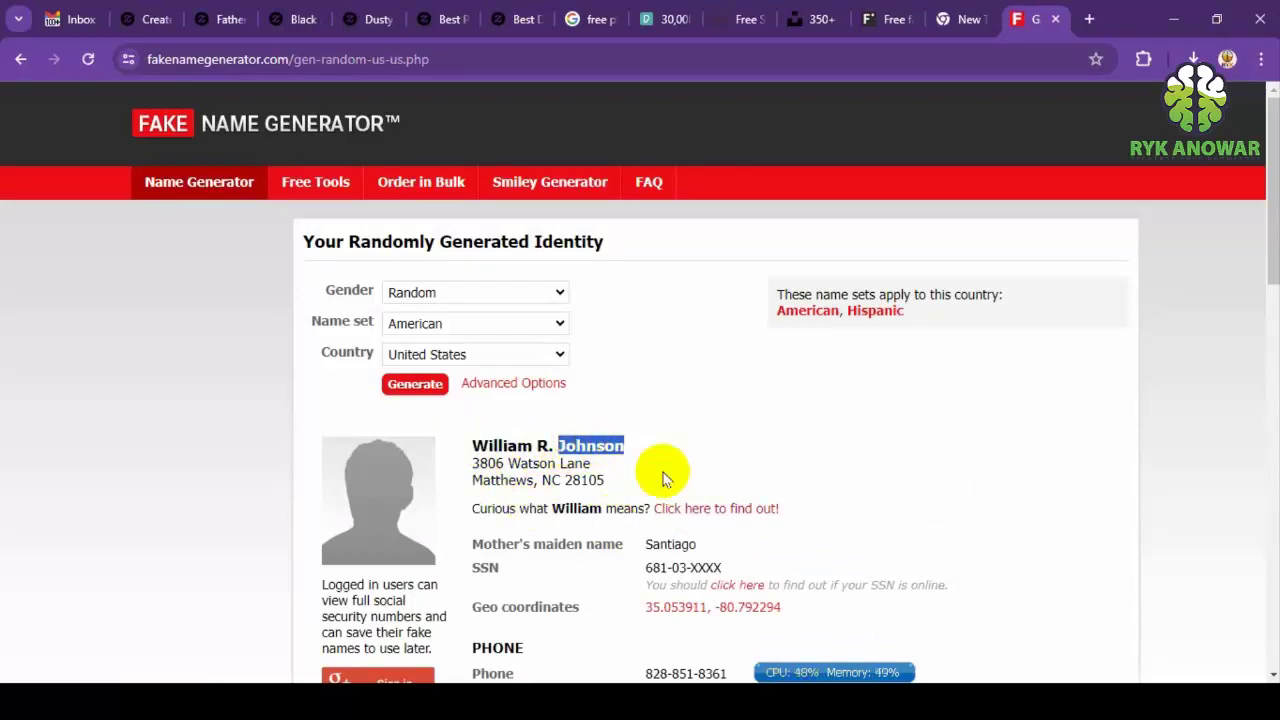
# Return to the keychain design and add the generated surname in capitals followed by "-2024" as a new text.
pyautogui.click(148, 19)
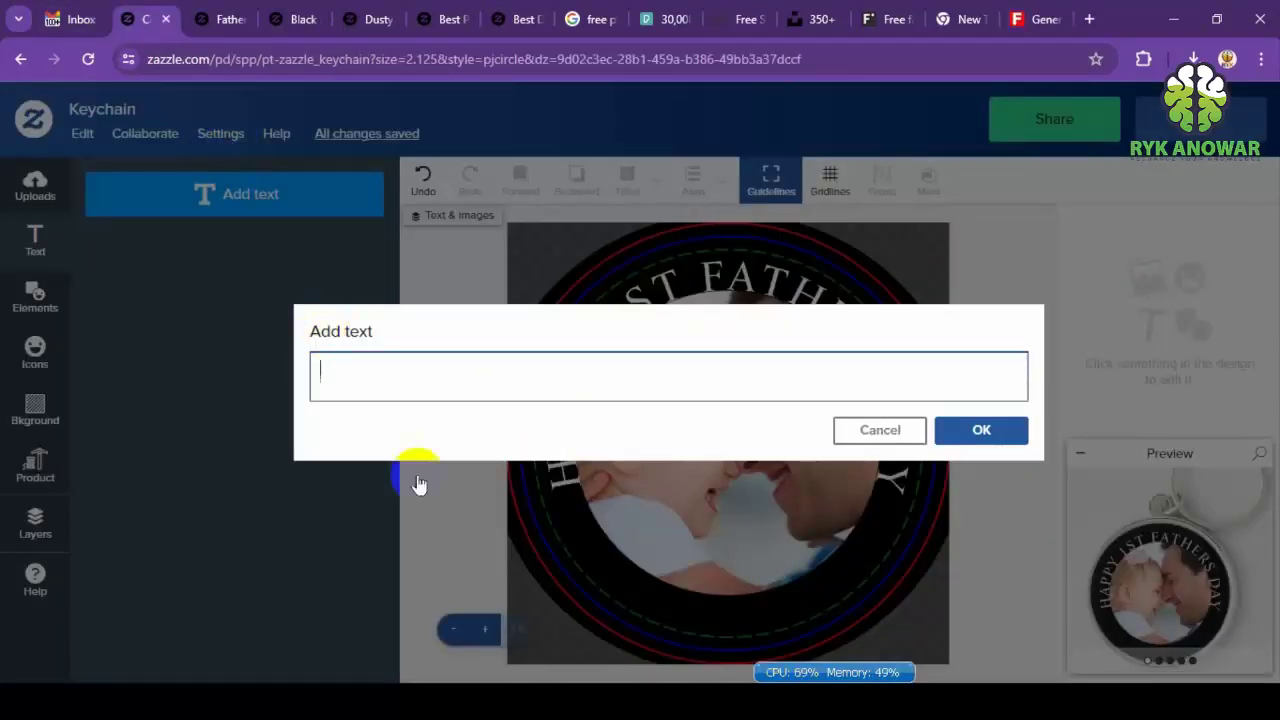
pyautogui.write('jo')
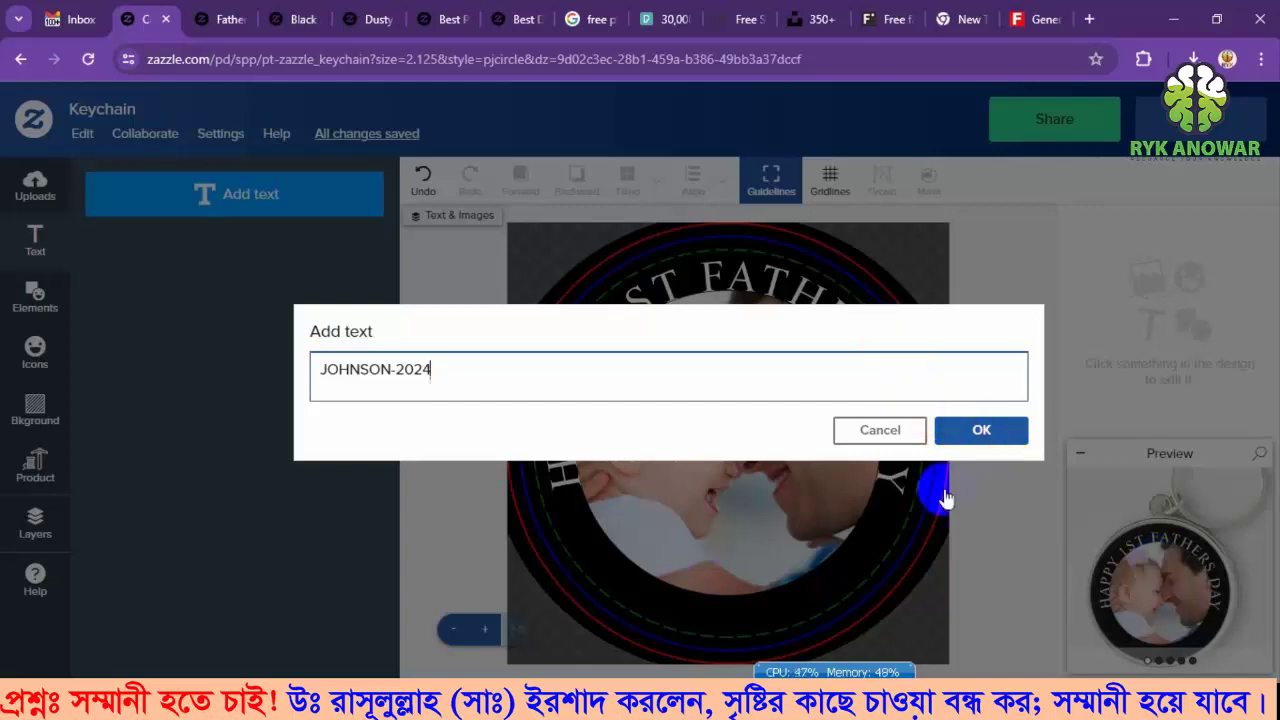
pyautogui.click(980, 430)
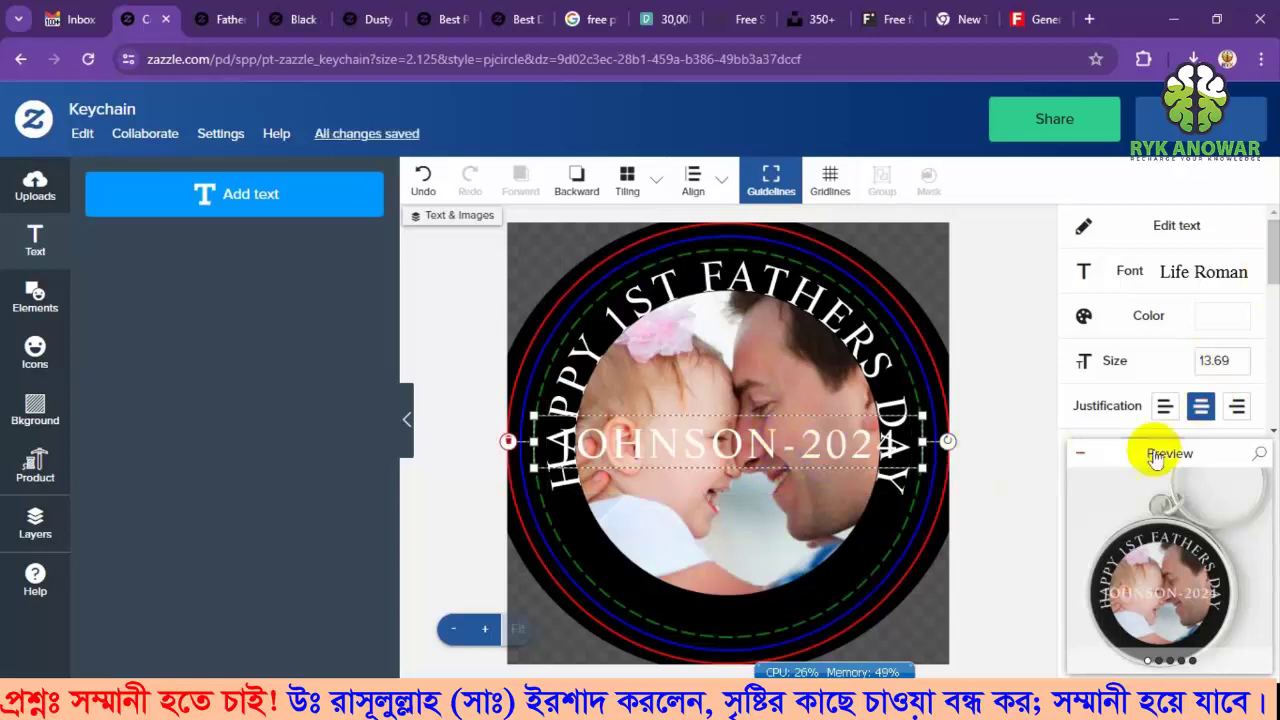
# Set the curvature of the surname-2024 text to -0.8 so that it bends downward.
pyautogui.click(1081, 454)
pyautogui.scroll(-3, 1273, 560)
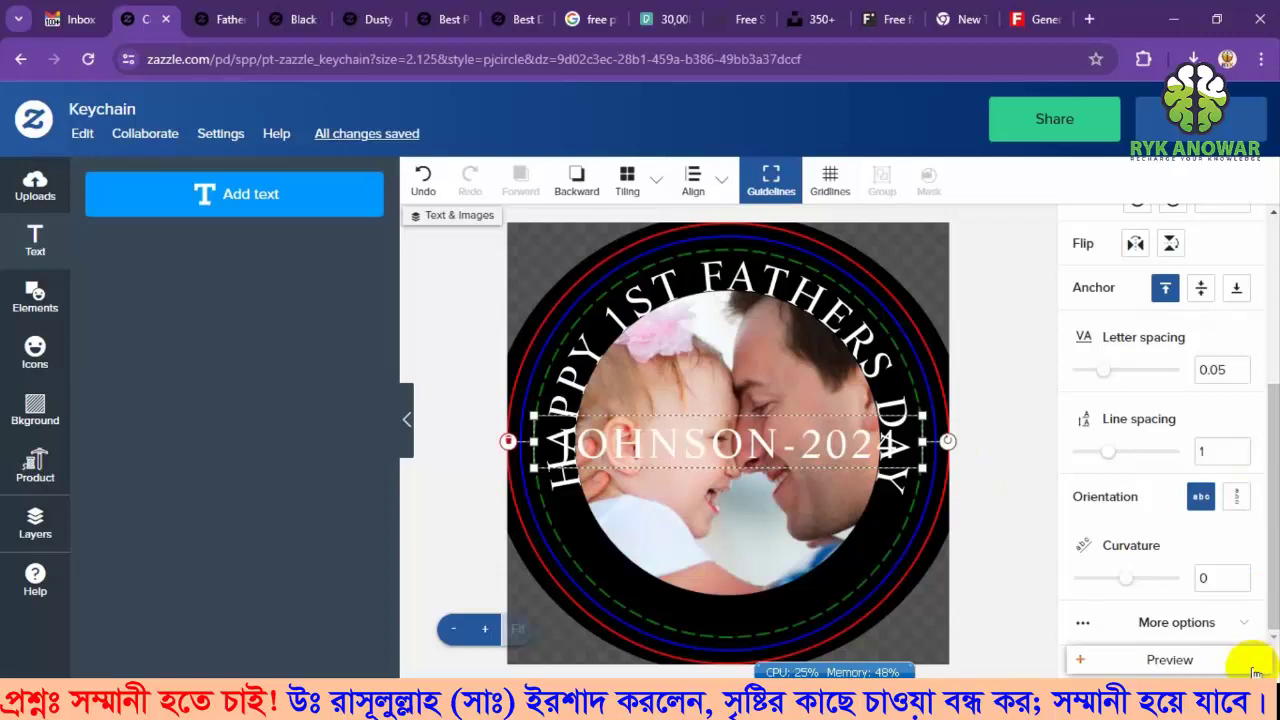
pyautogui.click(1244, 618)
pyautogui.scroll(-2, 1272, 462)
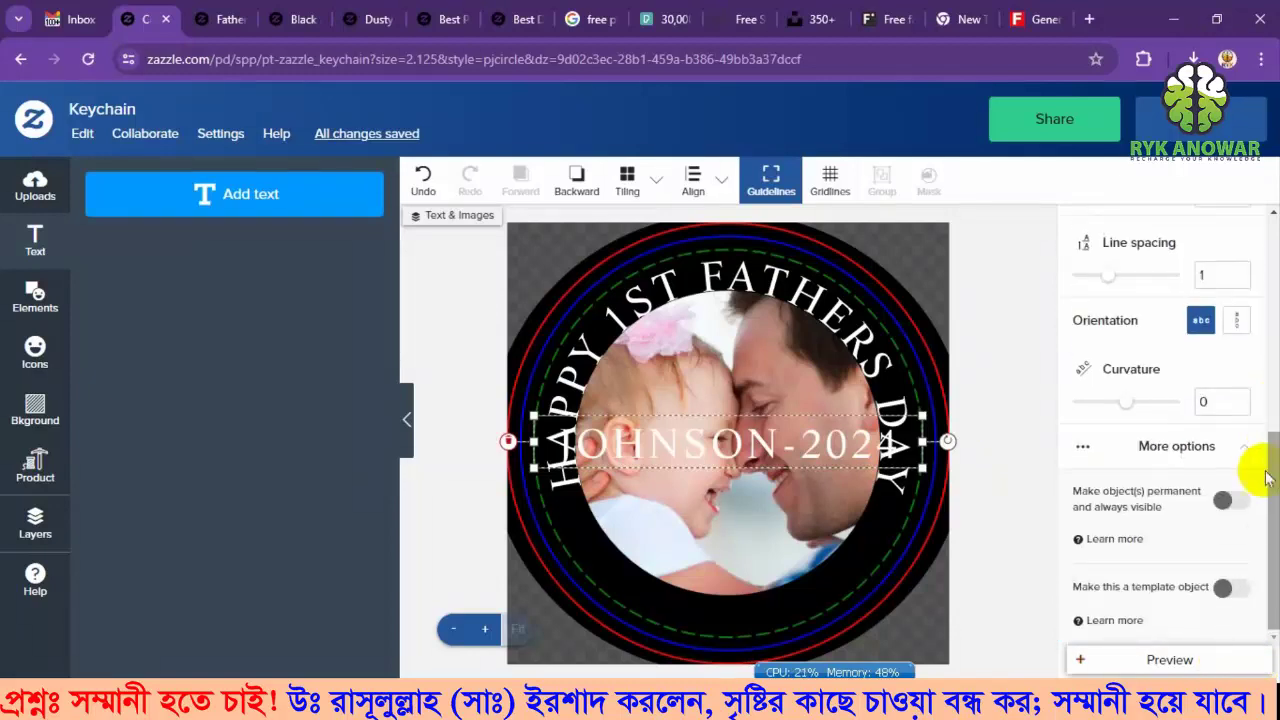
pyautogui.moveTo(1126, 404); pyautogui.dragTo(1088, 404)
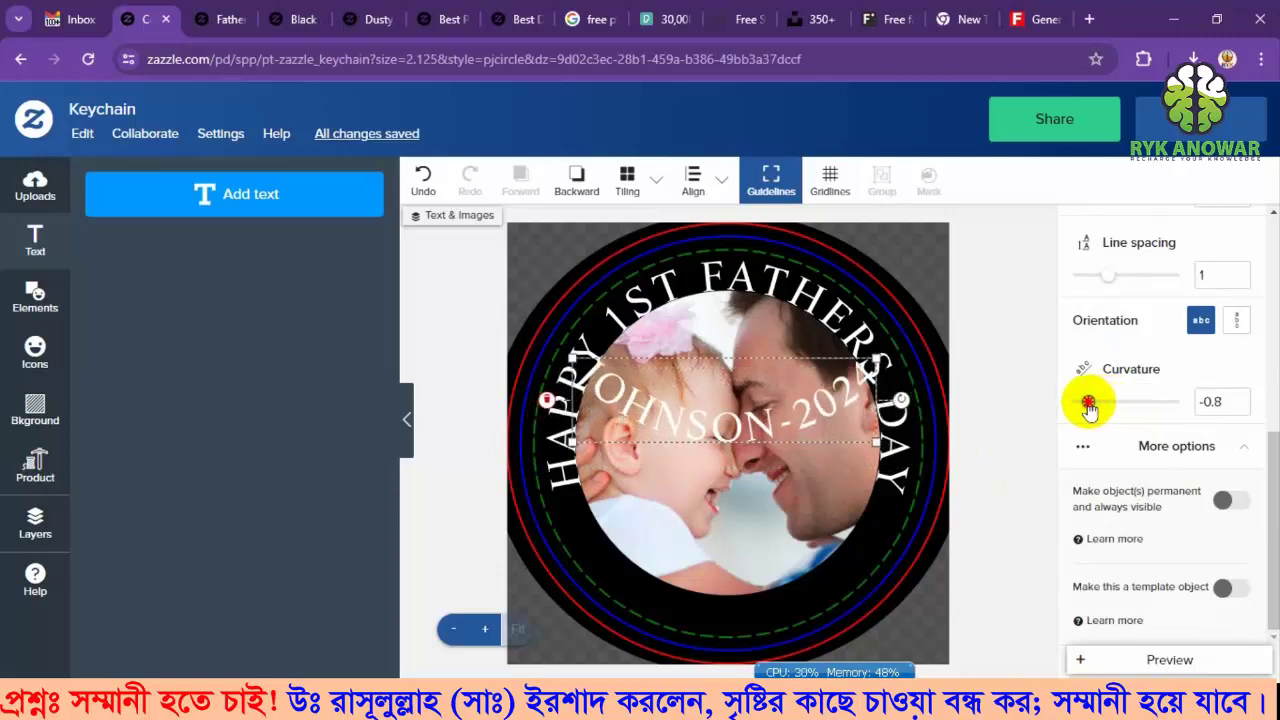
# Move the curved surname-2024 text onto the lower part of the black ring and center it horizontally on the artboard.
pyautogui.moveTo(749, 420); pyautogui.dragTo(745, 612)
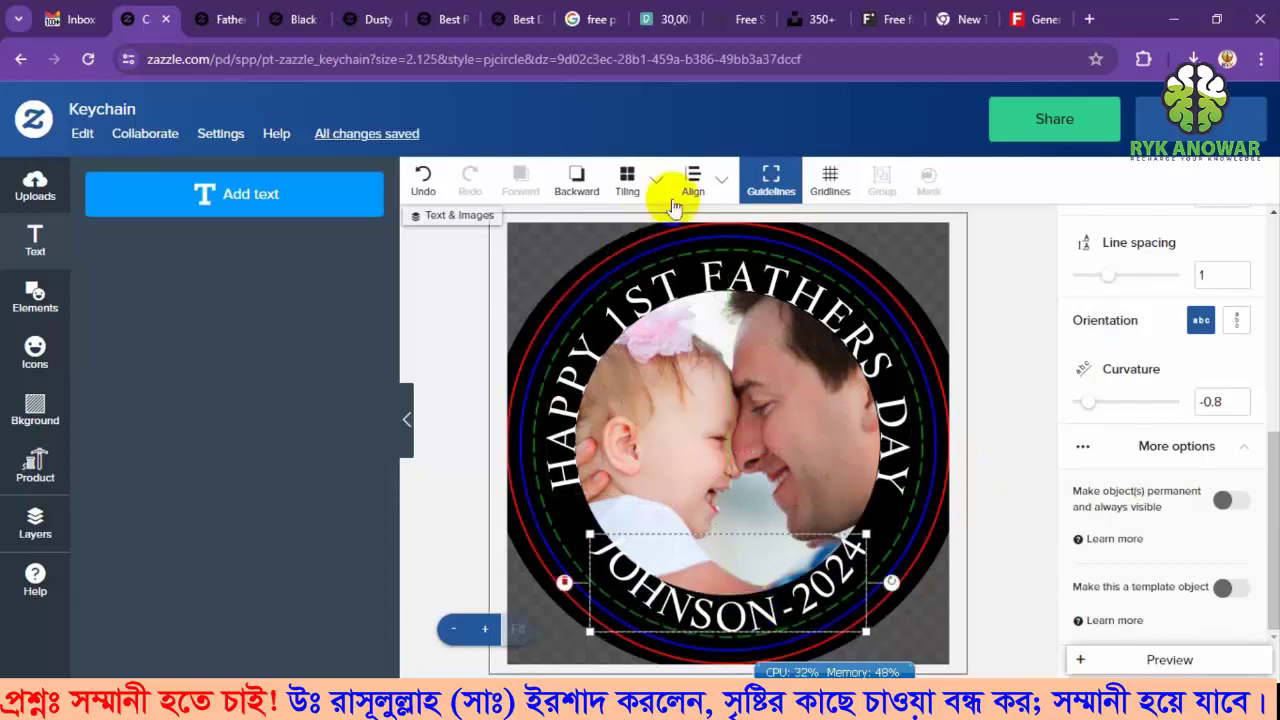
pyautogui.click(697, 182)
pyautogui.click(743, 262)
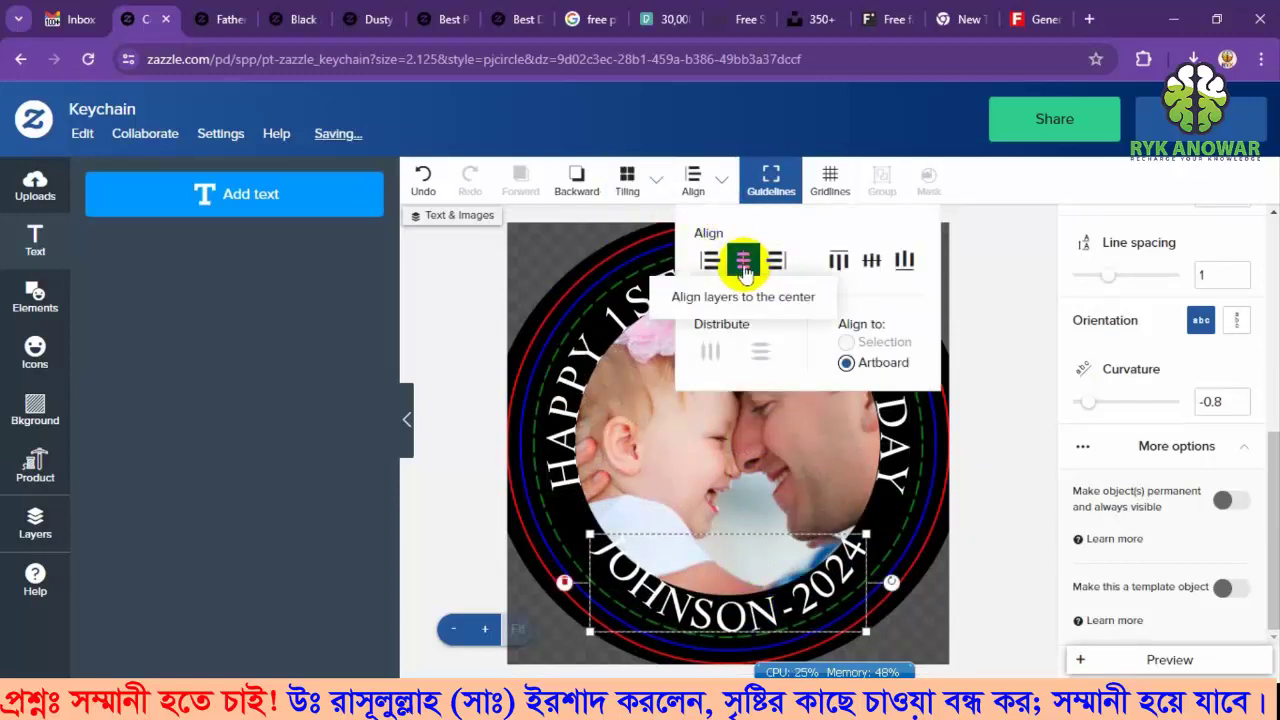
pyautogui.click(563, 556)
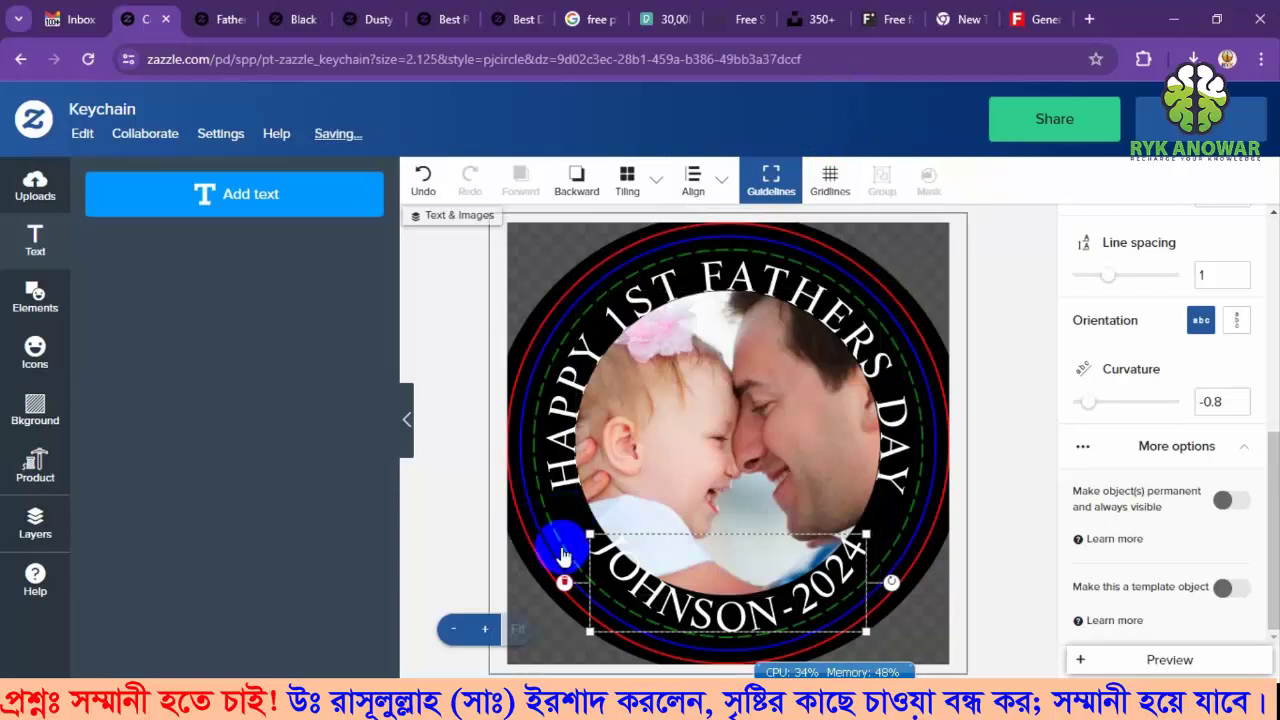
# Set the surname-2024 text's curvature to -0.75 and its letter spacing to 0.05, and center it horizontally on the artboard again.
pyautogui.click(1242, 411)
pyautogui.click(1245, 397)
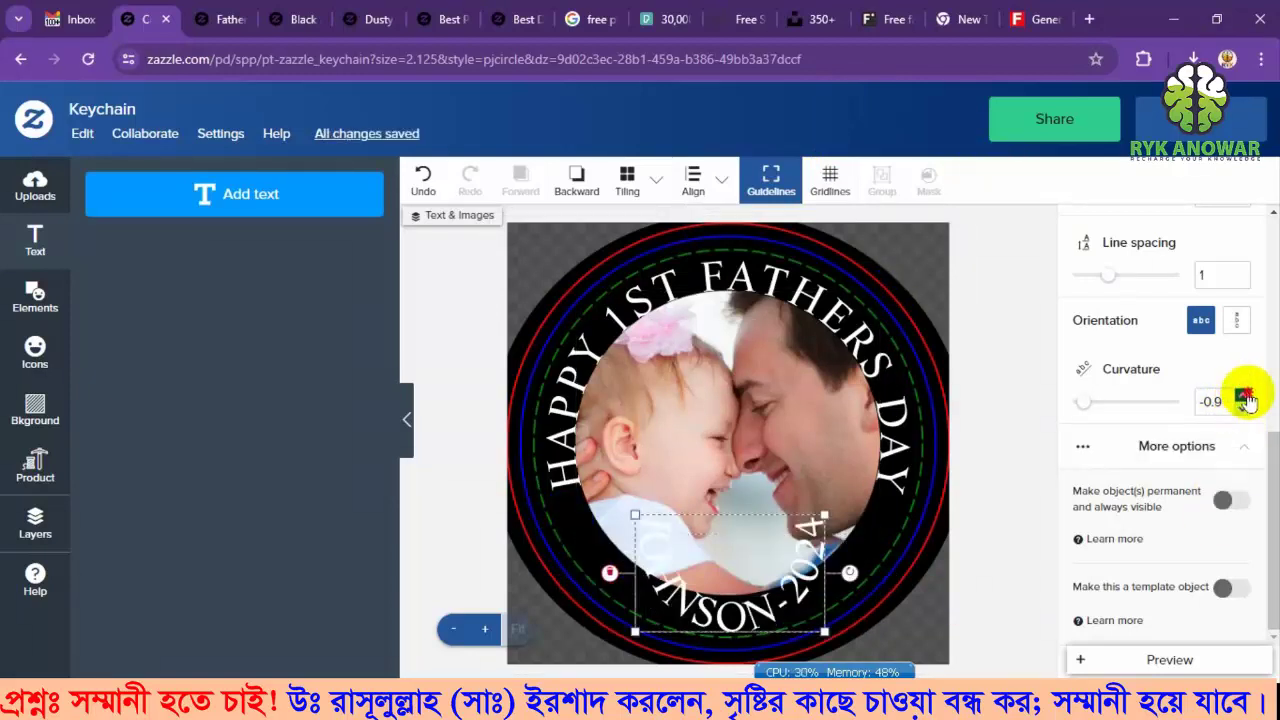
pyautogui.click(1245, 397)
pyautogui.scroll(1, 1225, 390)
pyautogui.click(1210, 380)
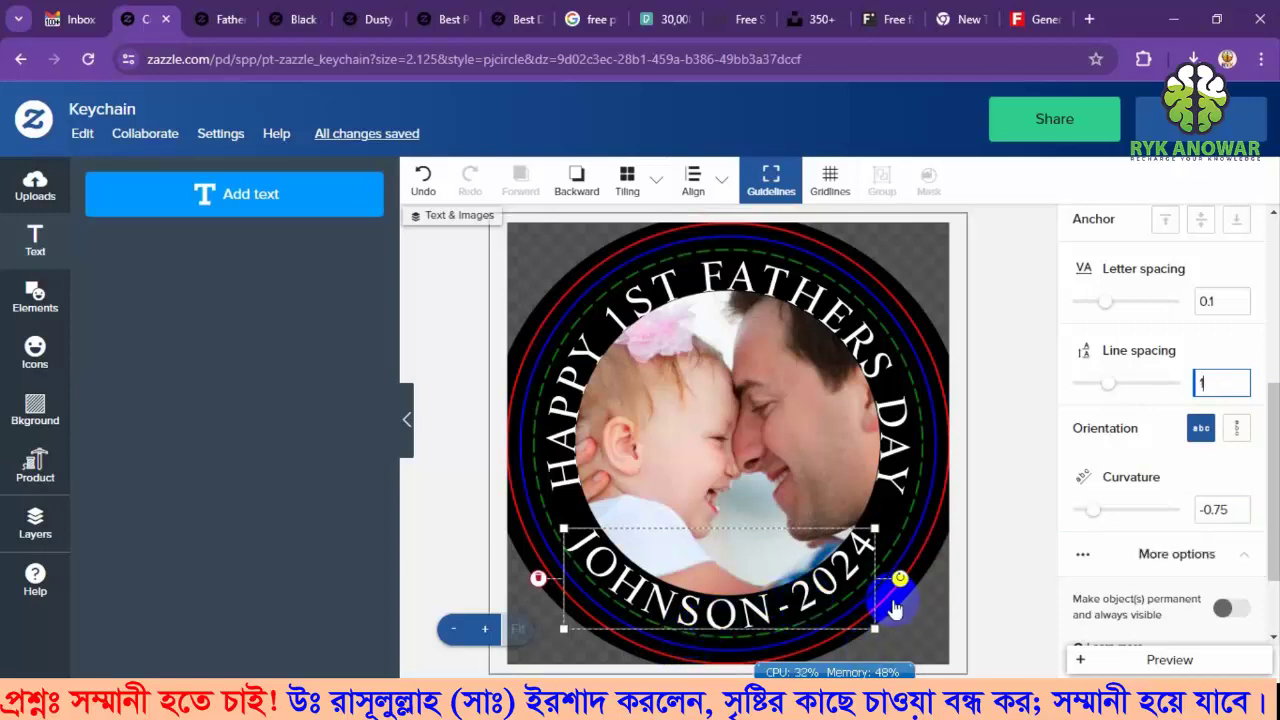
pyautogui.click(715, 182)
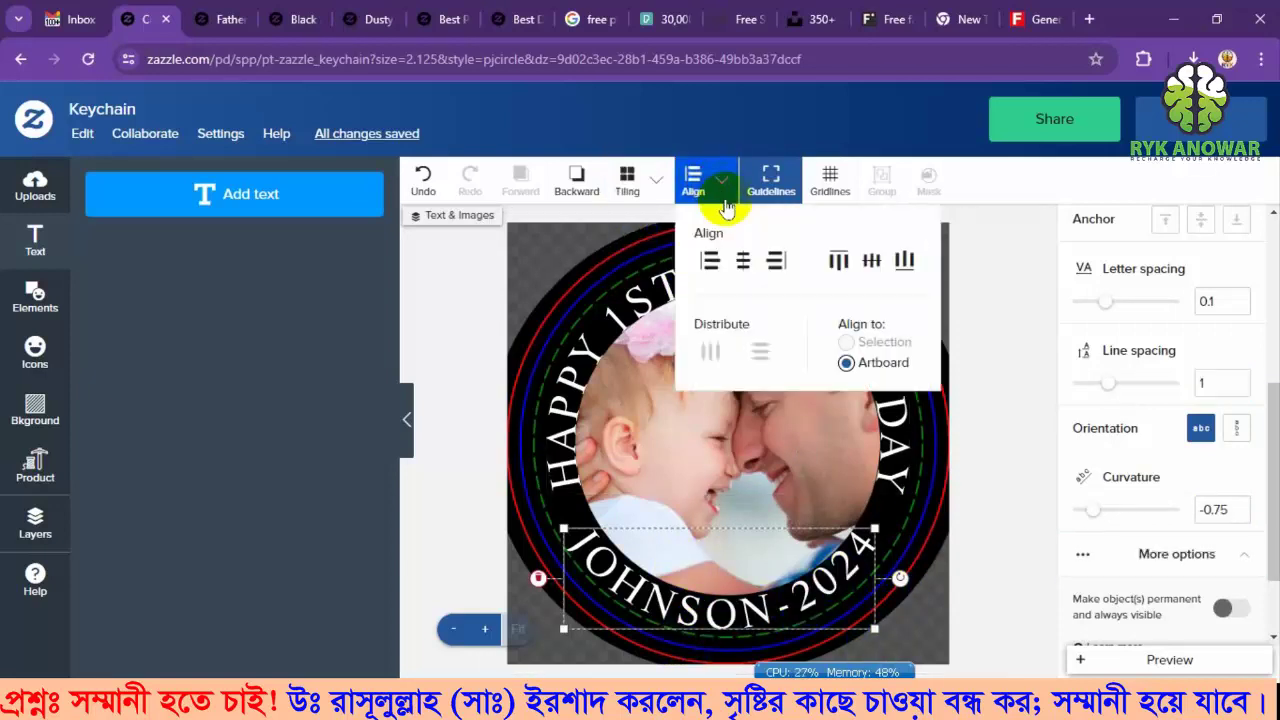
pyautogui.click(742, 262)
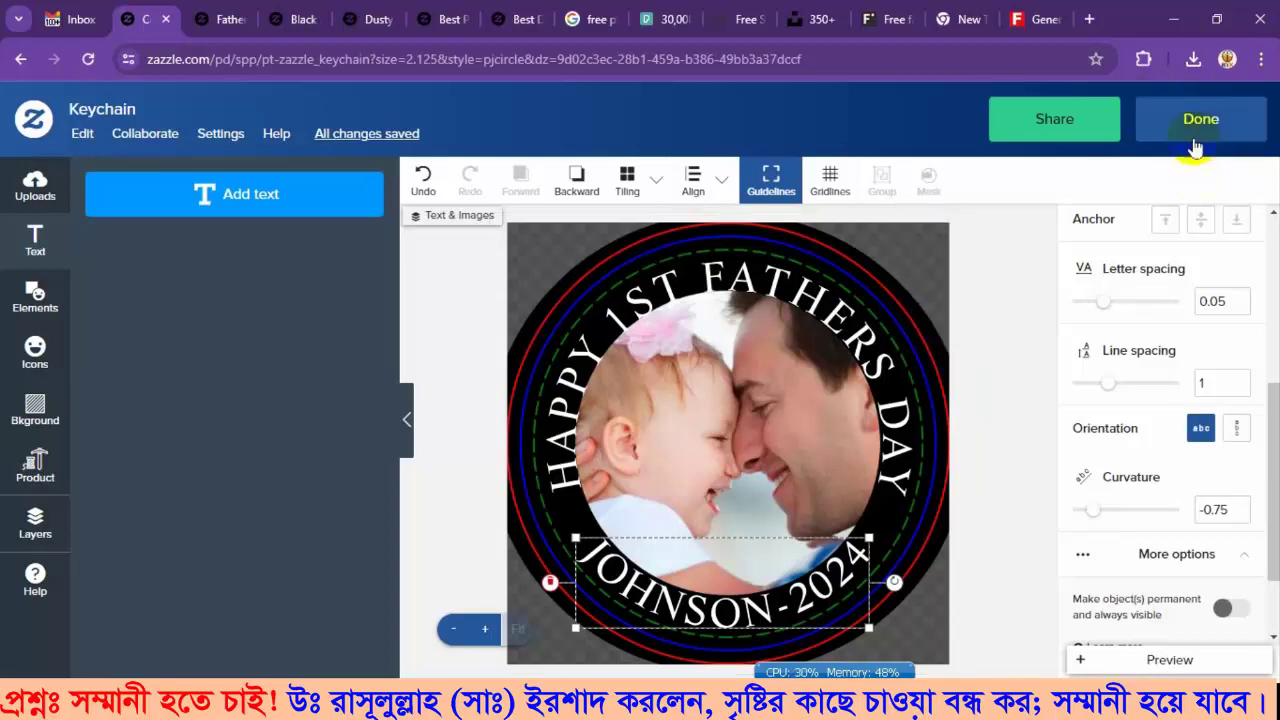
# Examine both curved texts around the photo in the enlarged front view of the keychain and return to the design.
pyautogui.click(1084, 660)
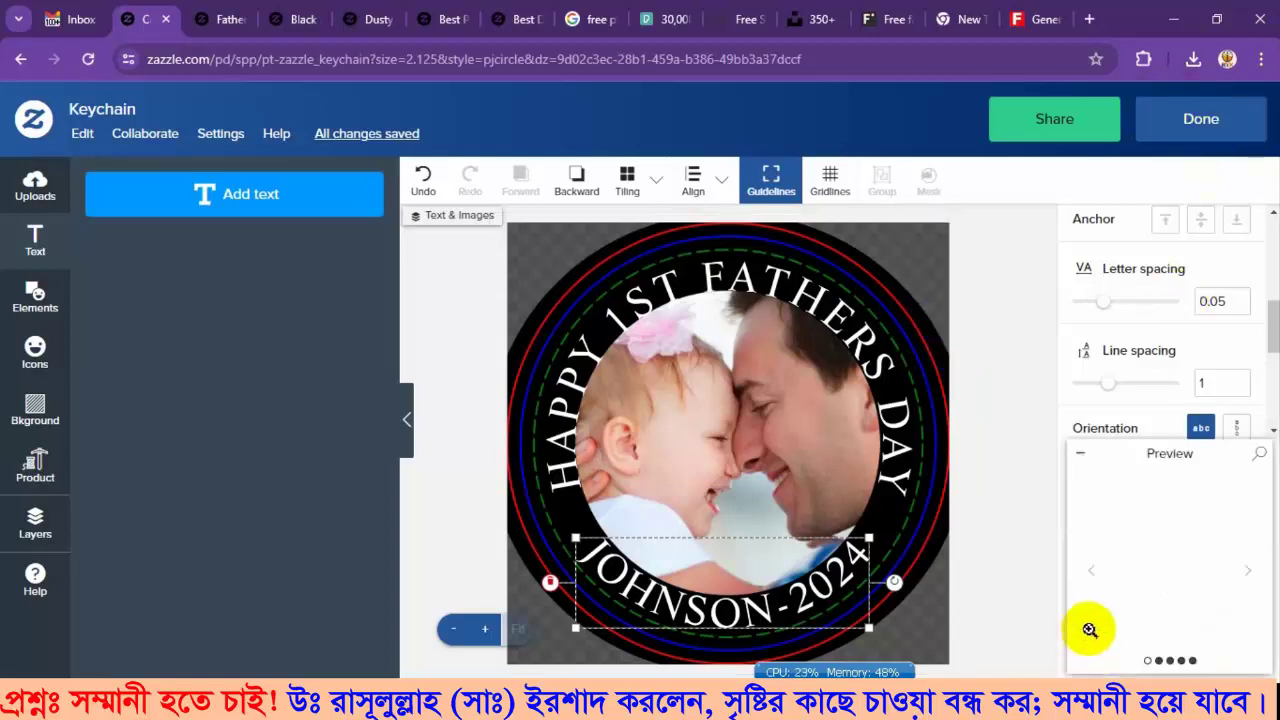
pyautogui.click(1186, 588)
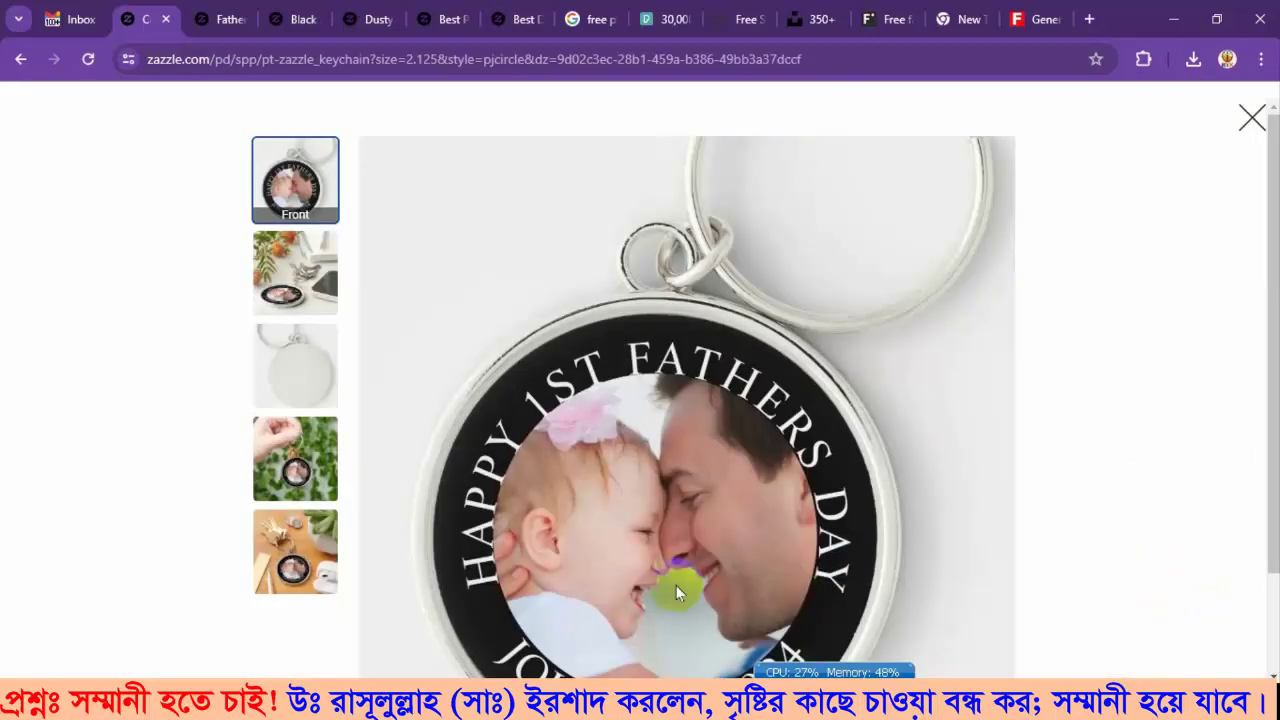
pyautogui.scroll(-1, 863, 220)
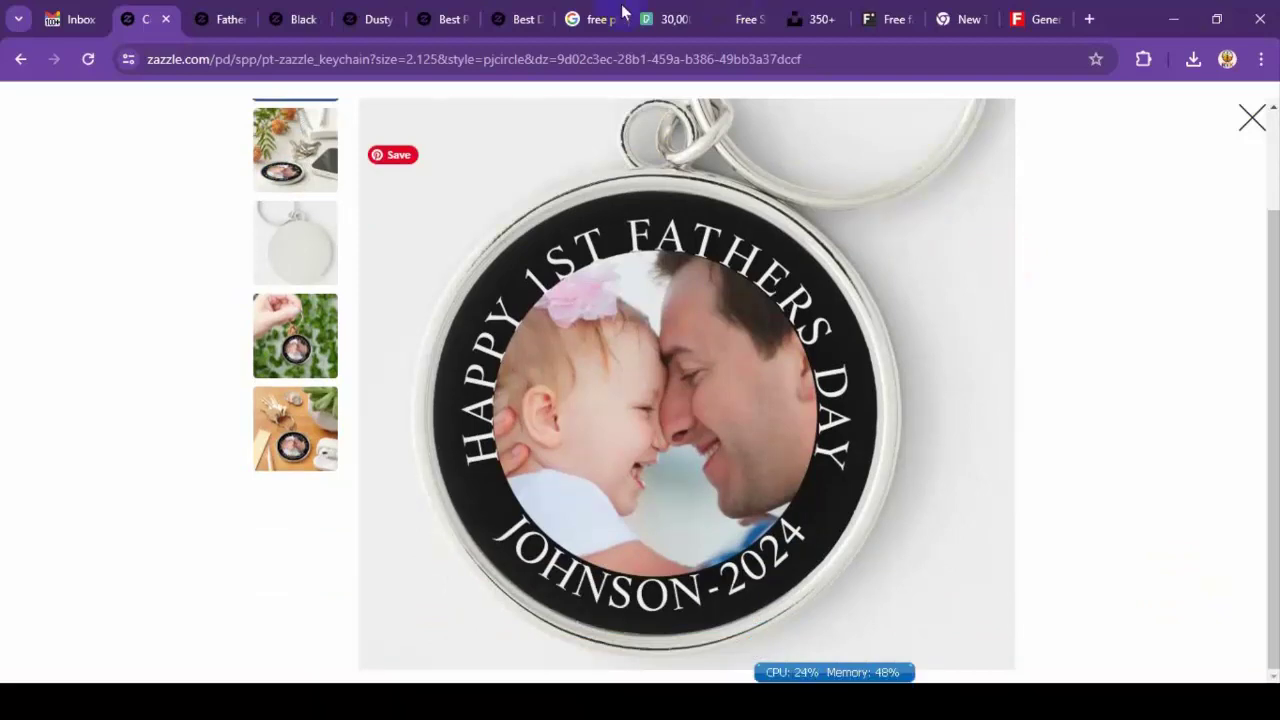
pyautogui.click(1250, 116)
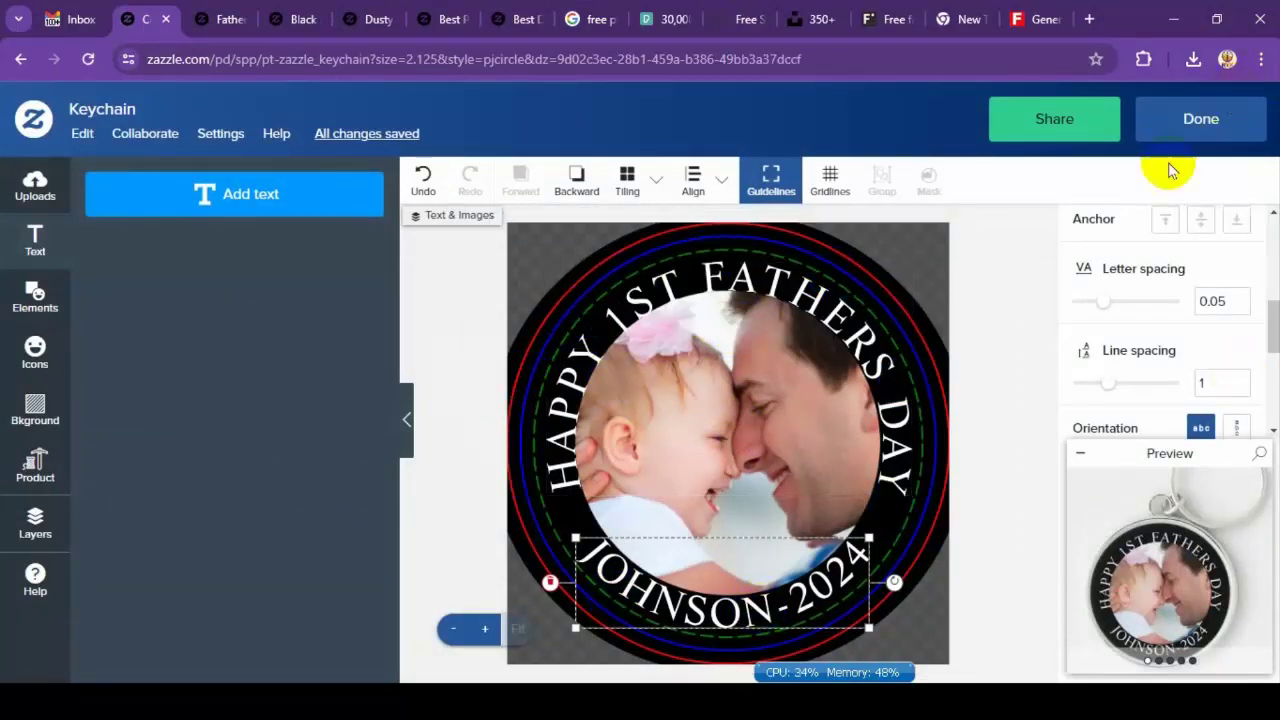
# Finish editing the keychain design.
pyautogui.tripleClick(1195, 118)
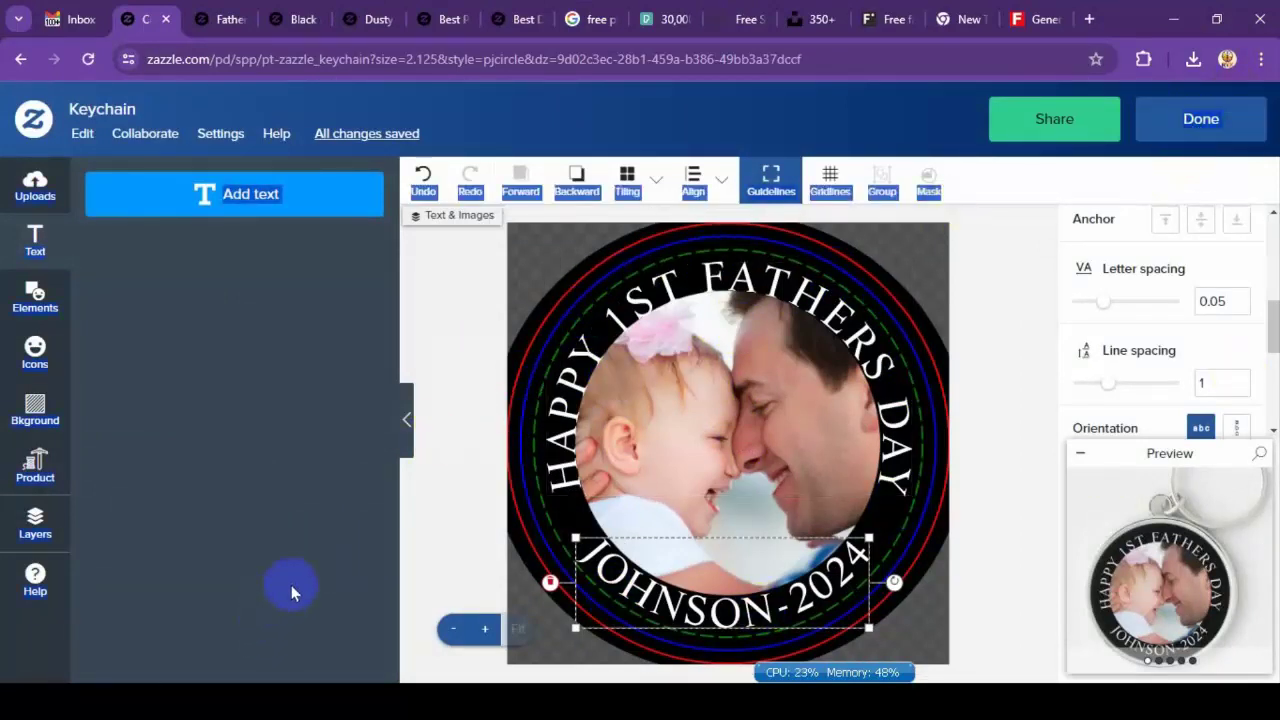
pyautogui.click(1198, 118)
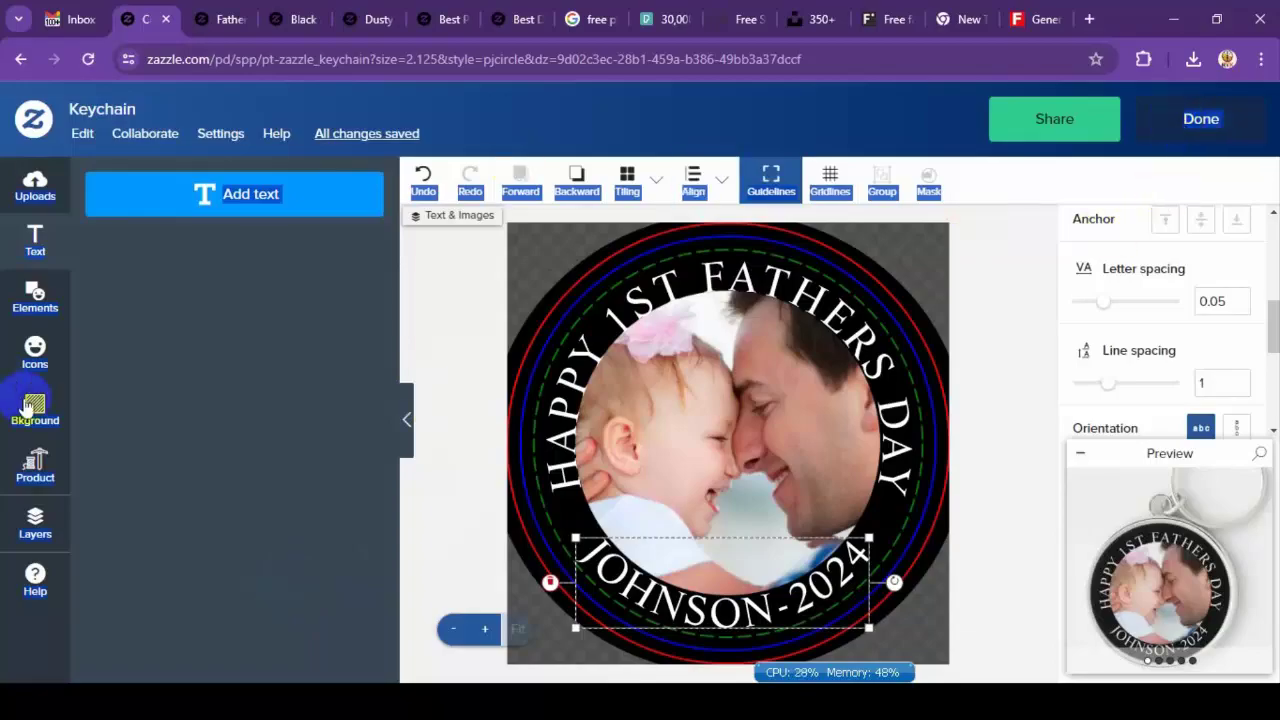